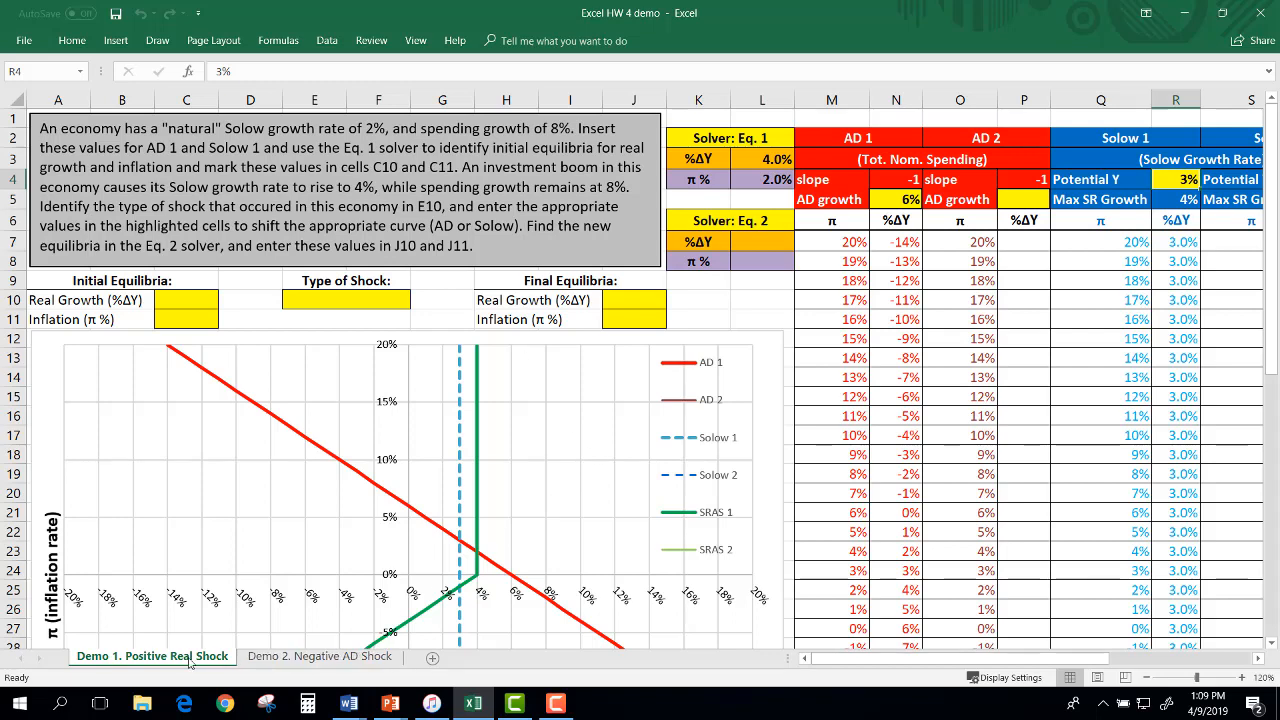
On the Demo 2. Negative AD Shock sheet, draw four pink ink arrows pointing down across the lower part of the chart.
left_click(295, 657)
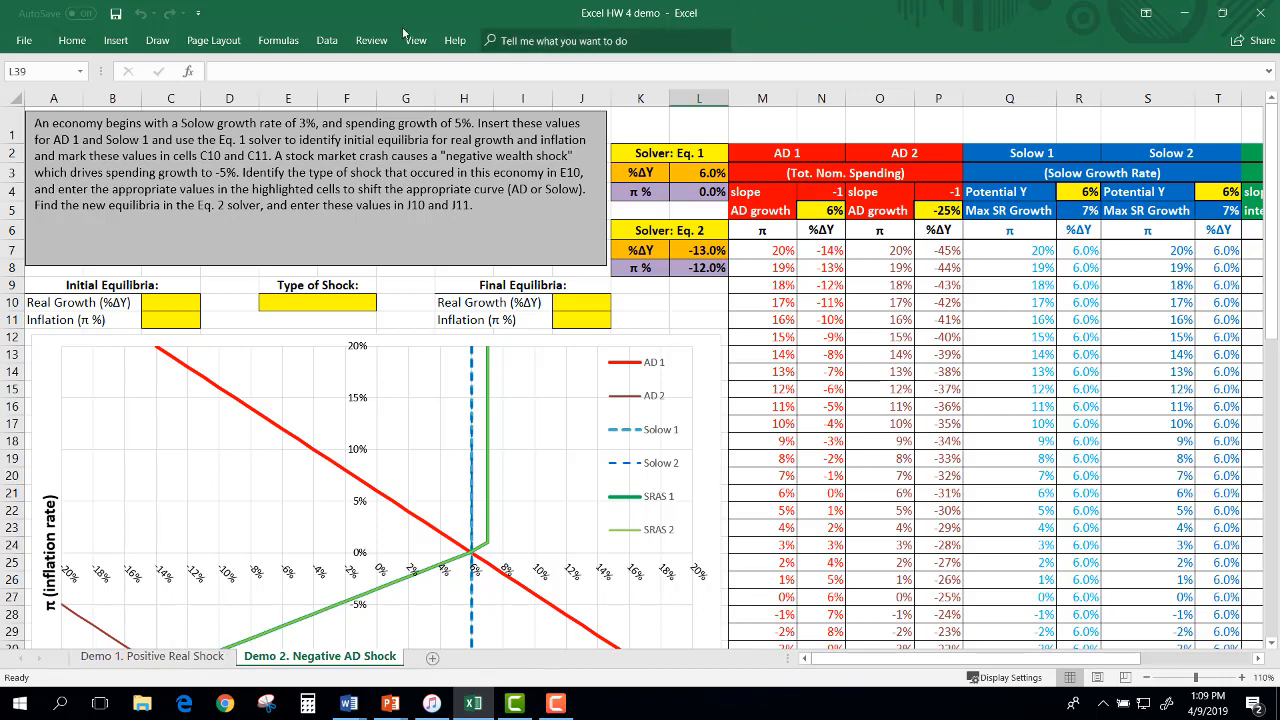
left_click(157, 41)
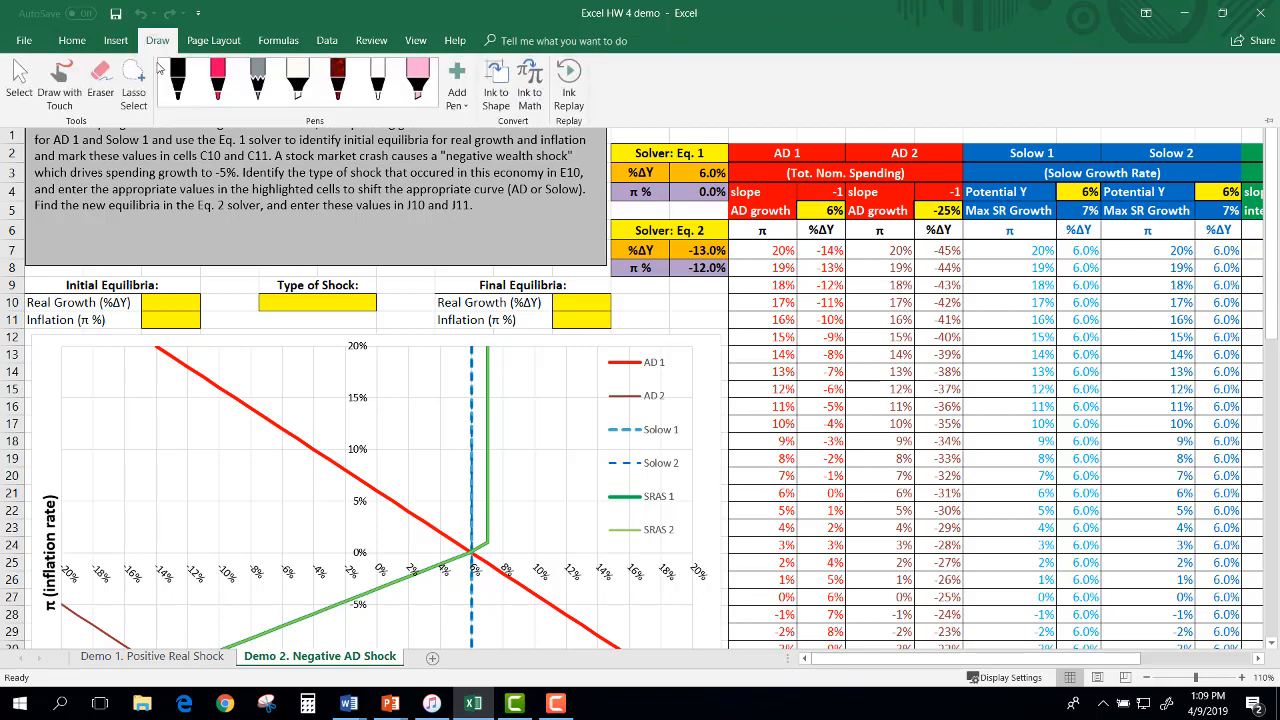
left_click(211, 85)
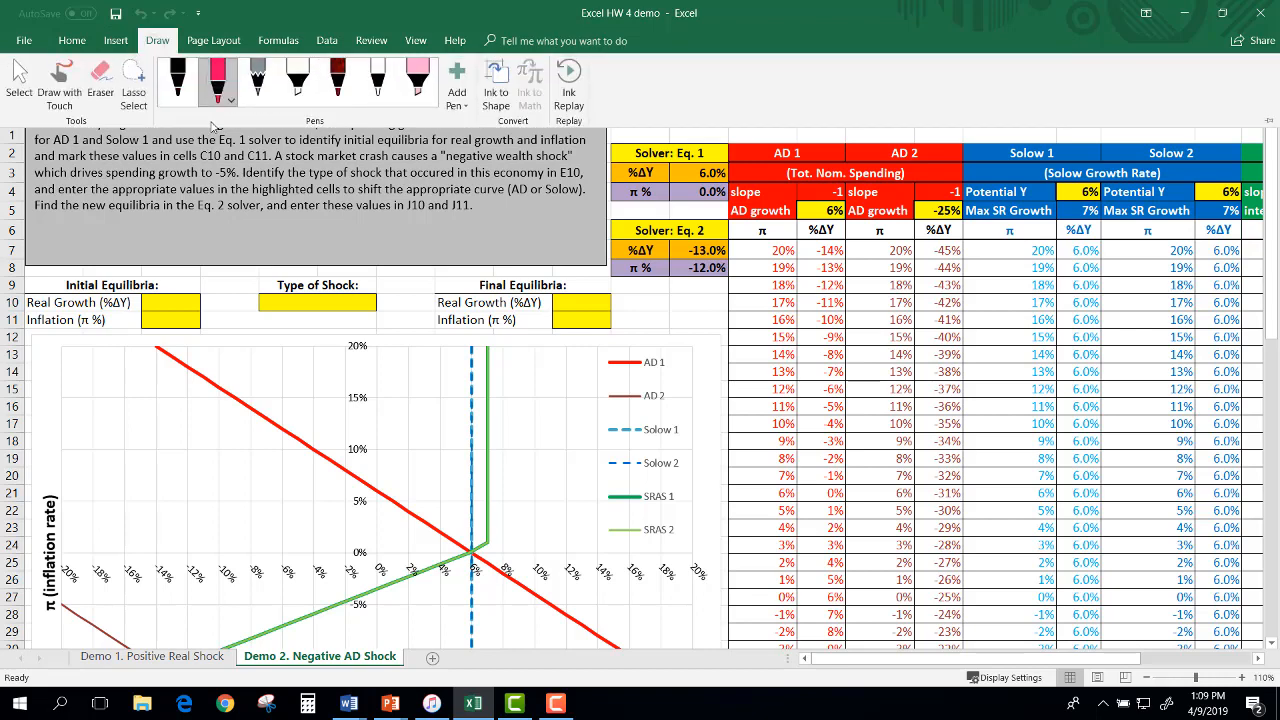
left_click_drag(182, 513, 146, 622)
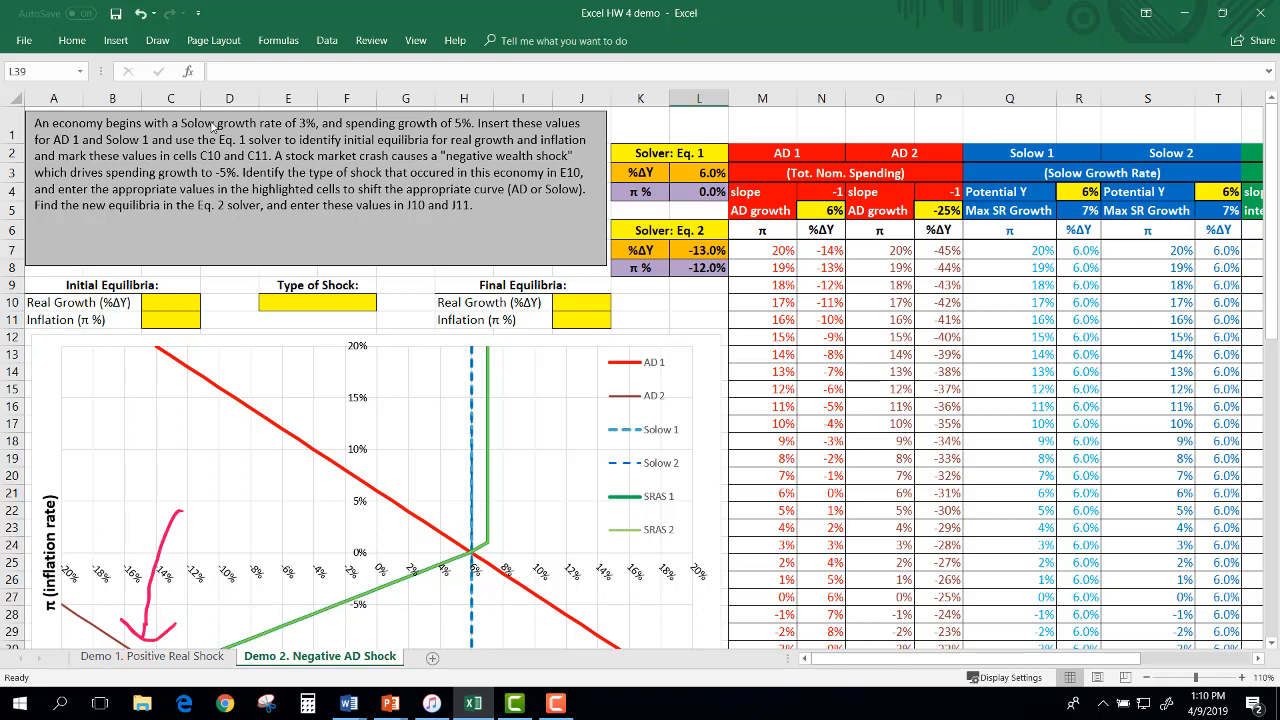
mouse_move(342, 538)
left_mouse_down()
mouse_move(344, 638)
mouse_move(374, 620)
left_mouse_up()
mouse_move(491, 527)
left_mouse_down()
mouse_move(487, 625)
mouse_move(519, 603)
left_mouse_up()
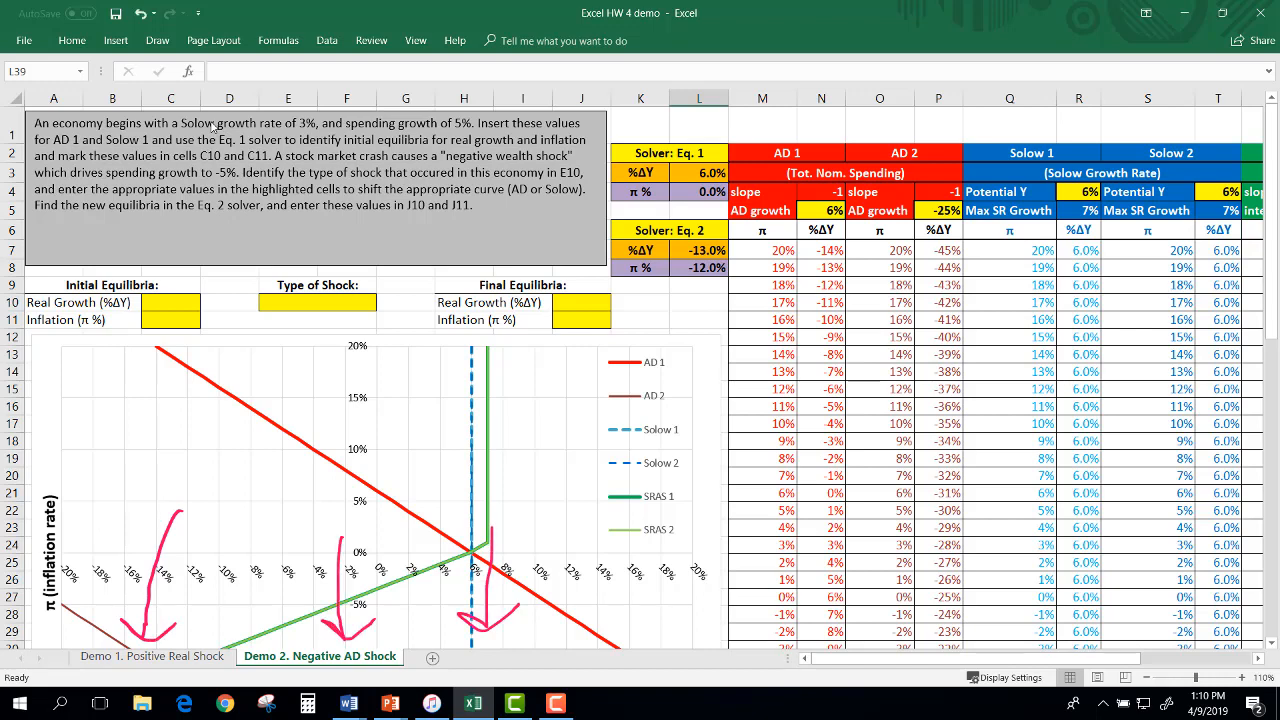
mouse_move(643, 537)
left_mouse_down()
mouse_move(634, 626)
mouse_move(687, 608)
left_mouse_up()
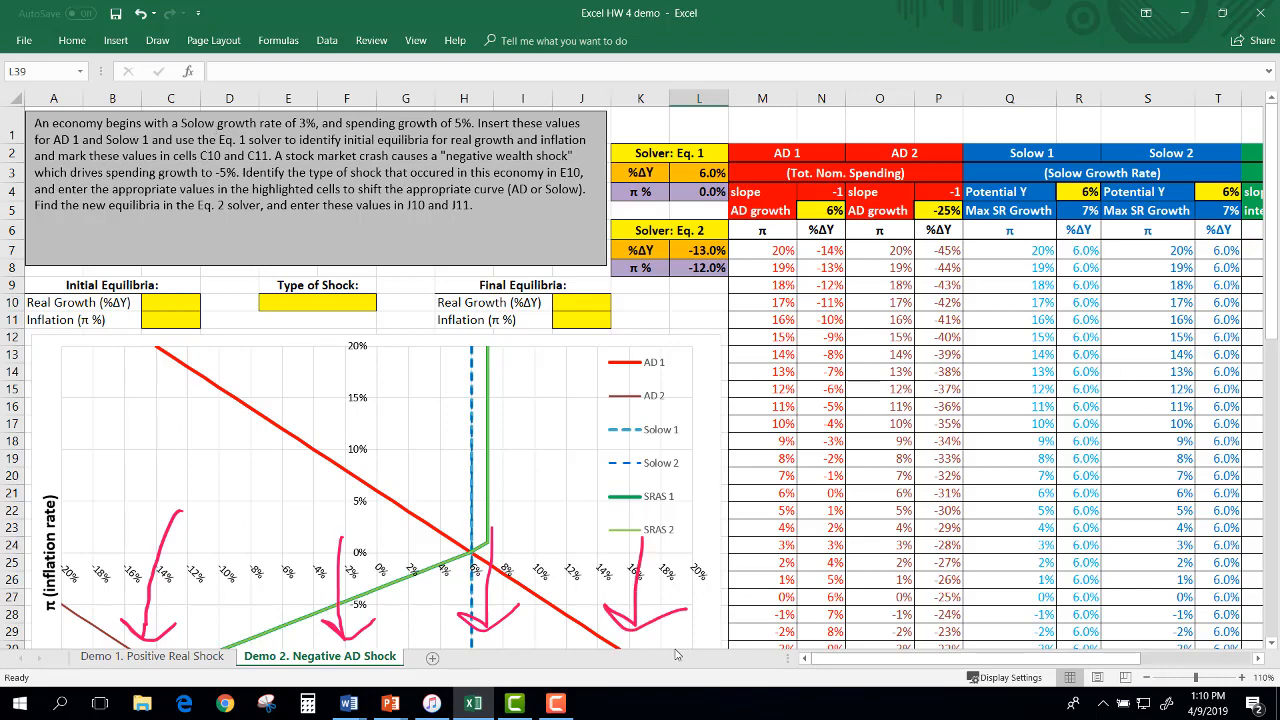
scroll(600, 500, "down", 8)
On the Demo 1. Positive Real Shock sheet, examine the highlighted AD growth and Potential Y input cells for AD 1, AD 2, Solow 1 and Solow 2.
left_click(152, 656)
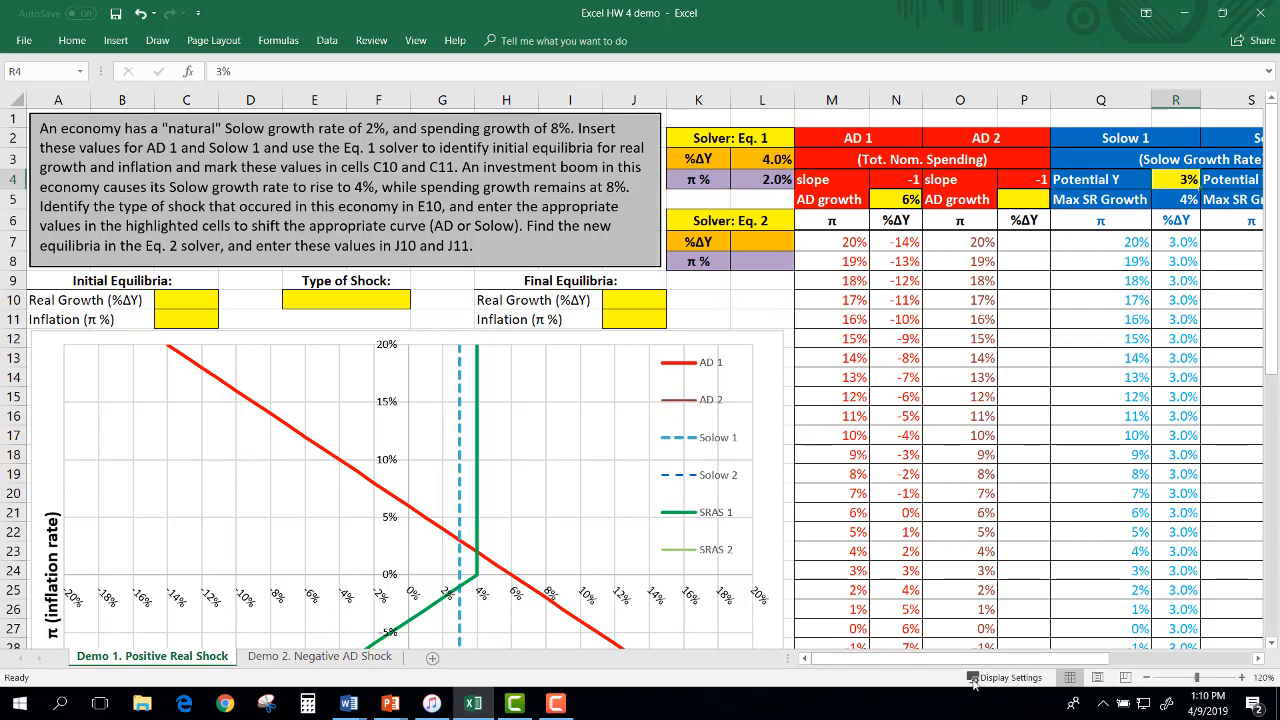
left_click_drag(975, 660, 1085, 664)
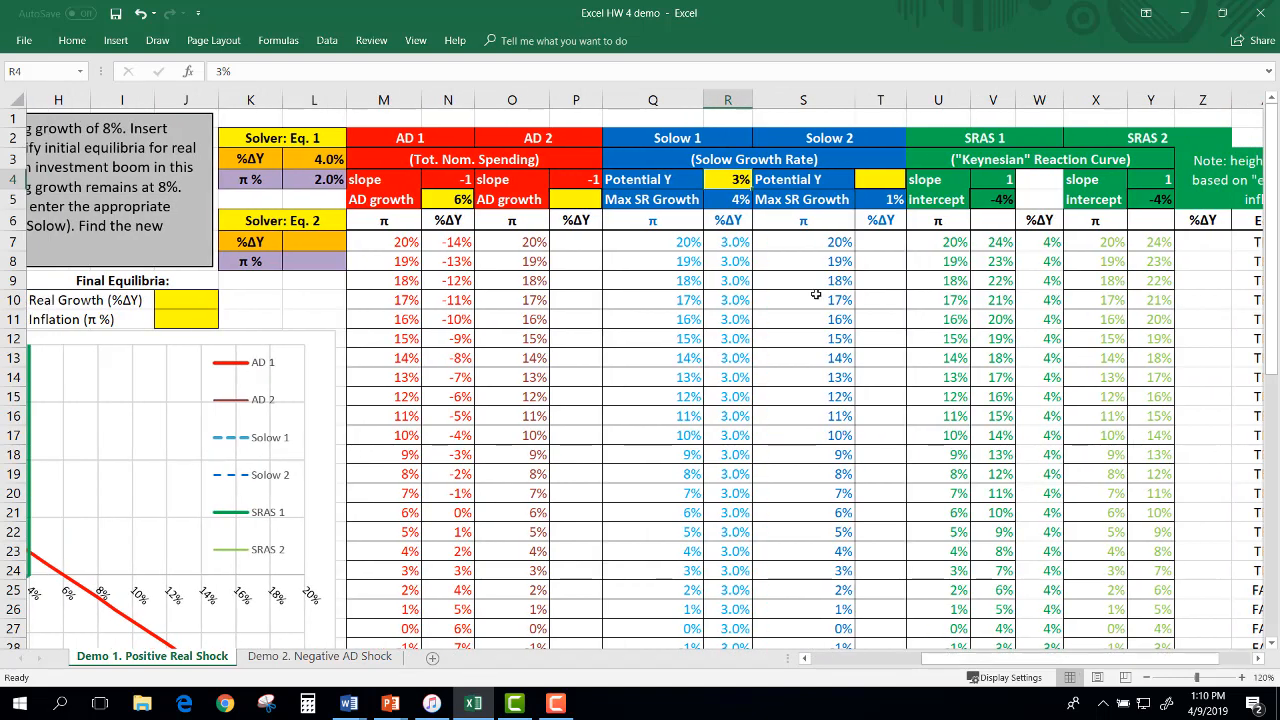
left_click(452, 201)
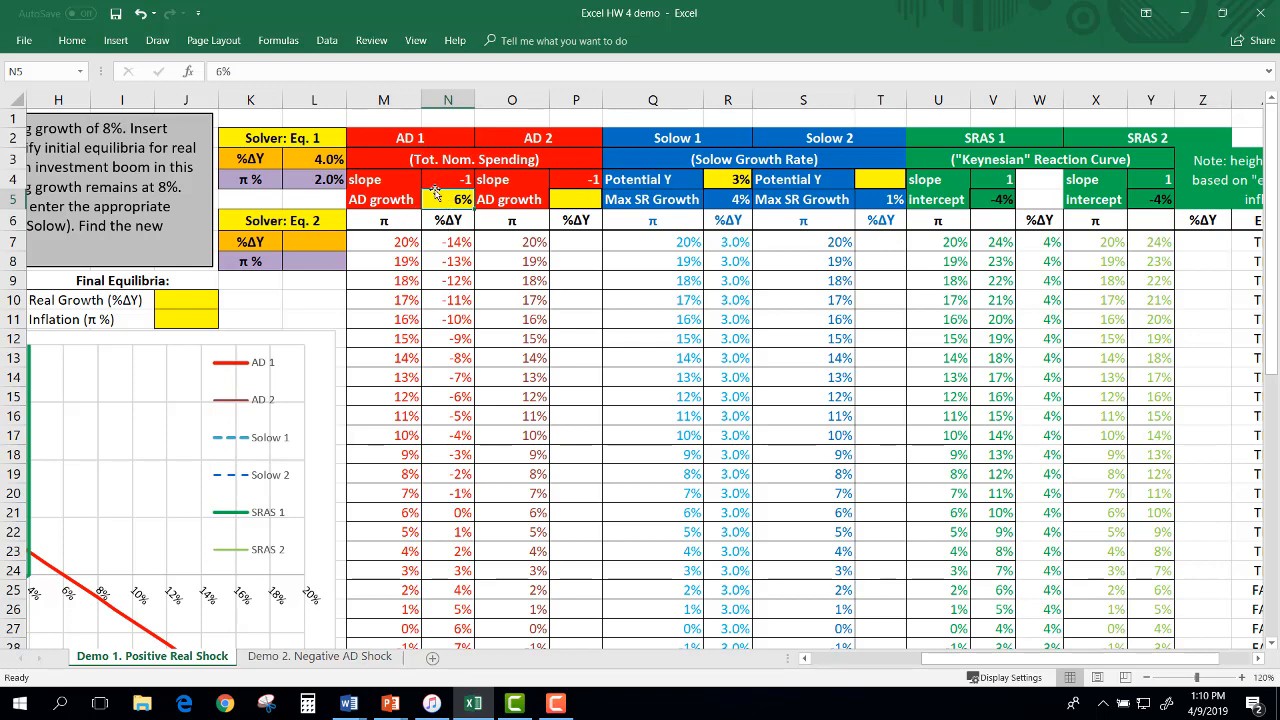
left_click(571, 199)
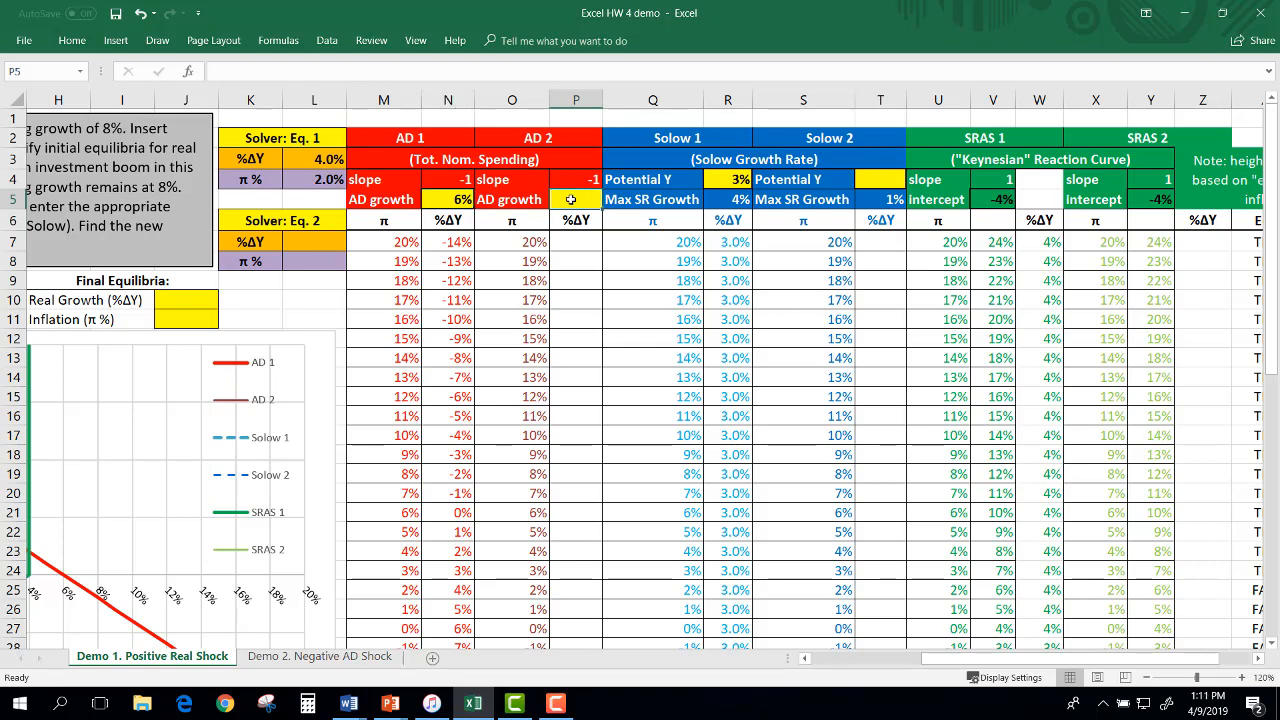
left_click(733, 179)
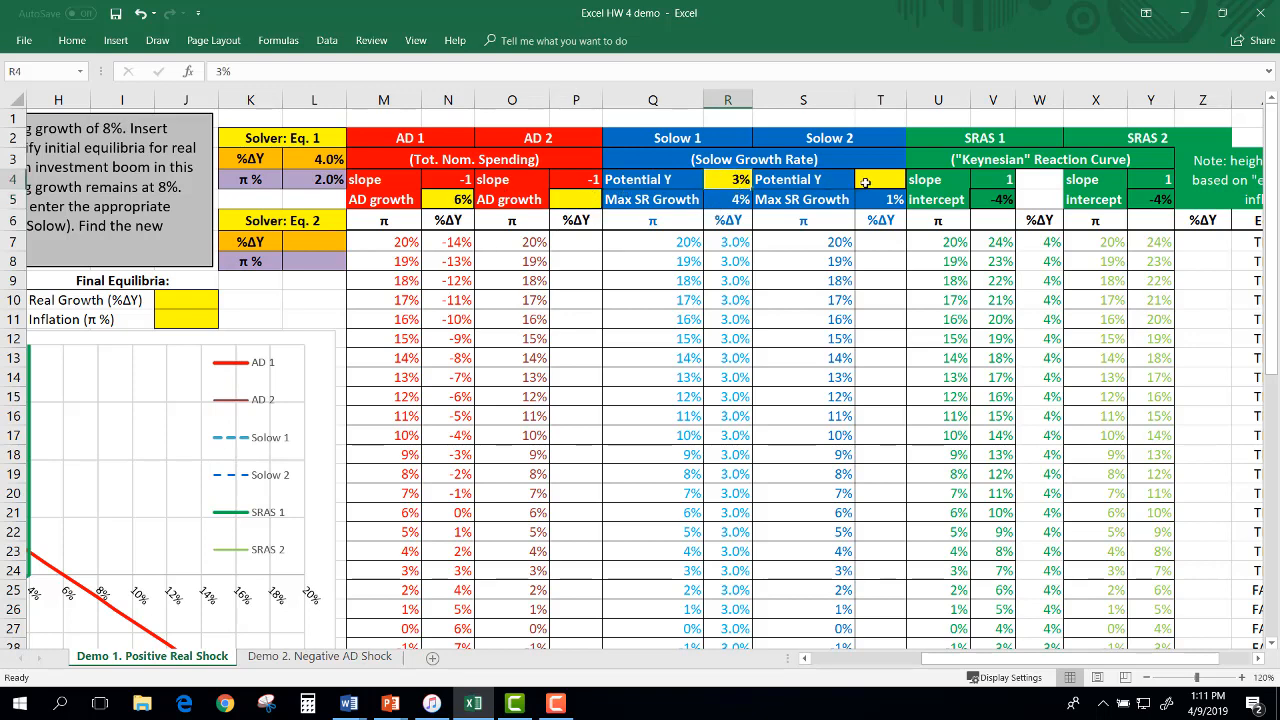
left_click(862, 184)
left_click(444, 196)
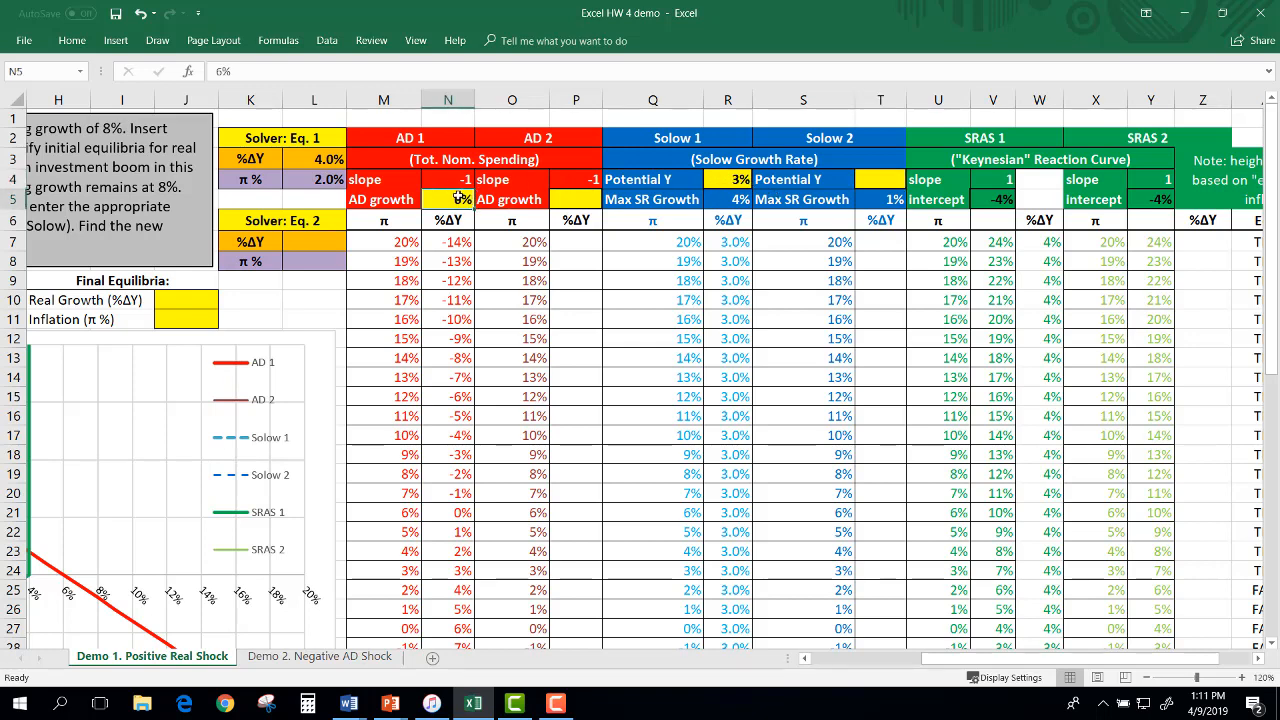
left_click(704, 179)
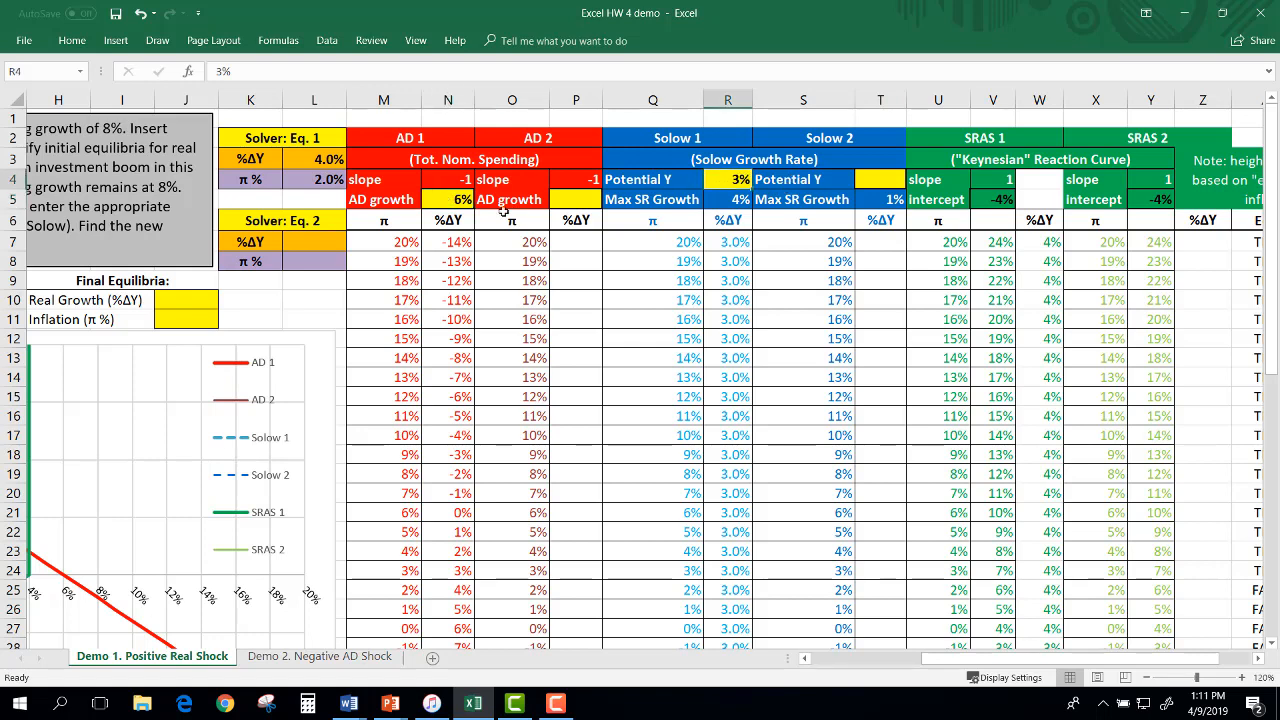
left_click(574, 198)
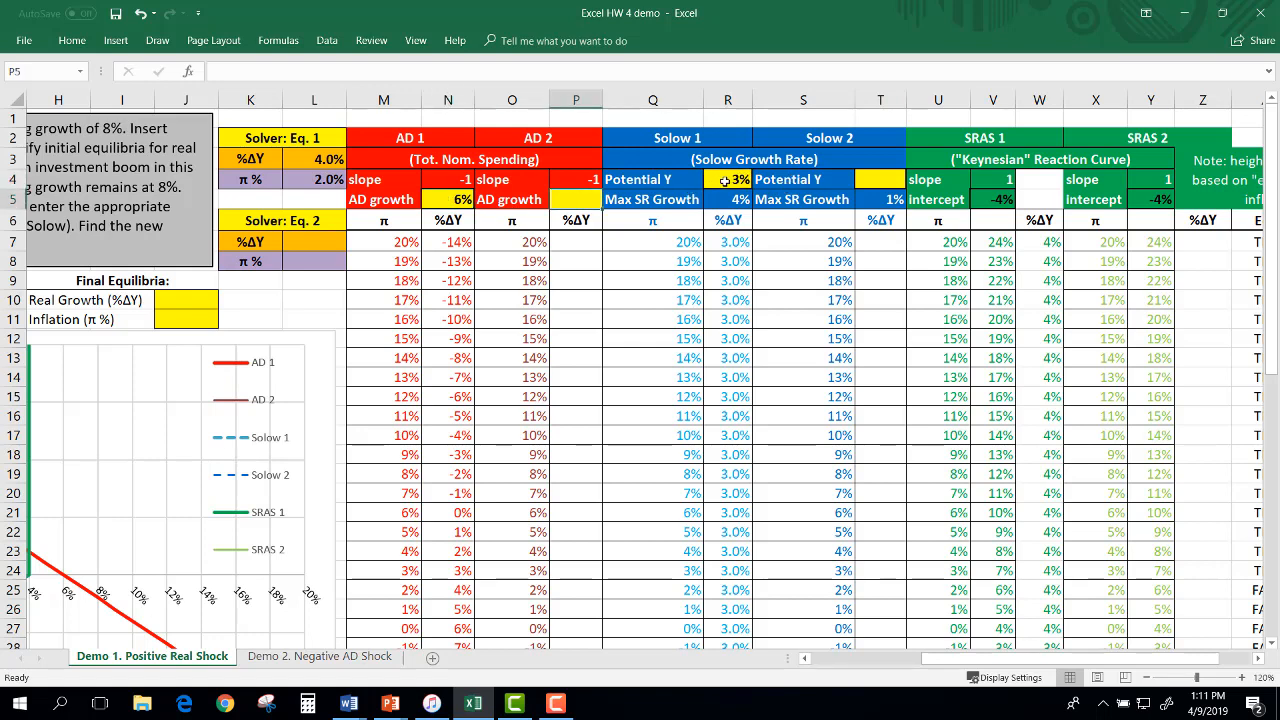
left_click(725, 182)
left_click(881, 180)
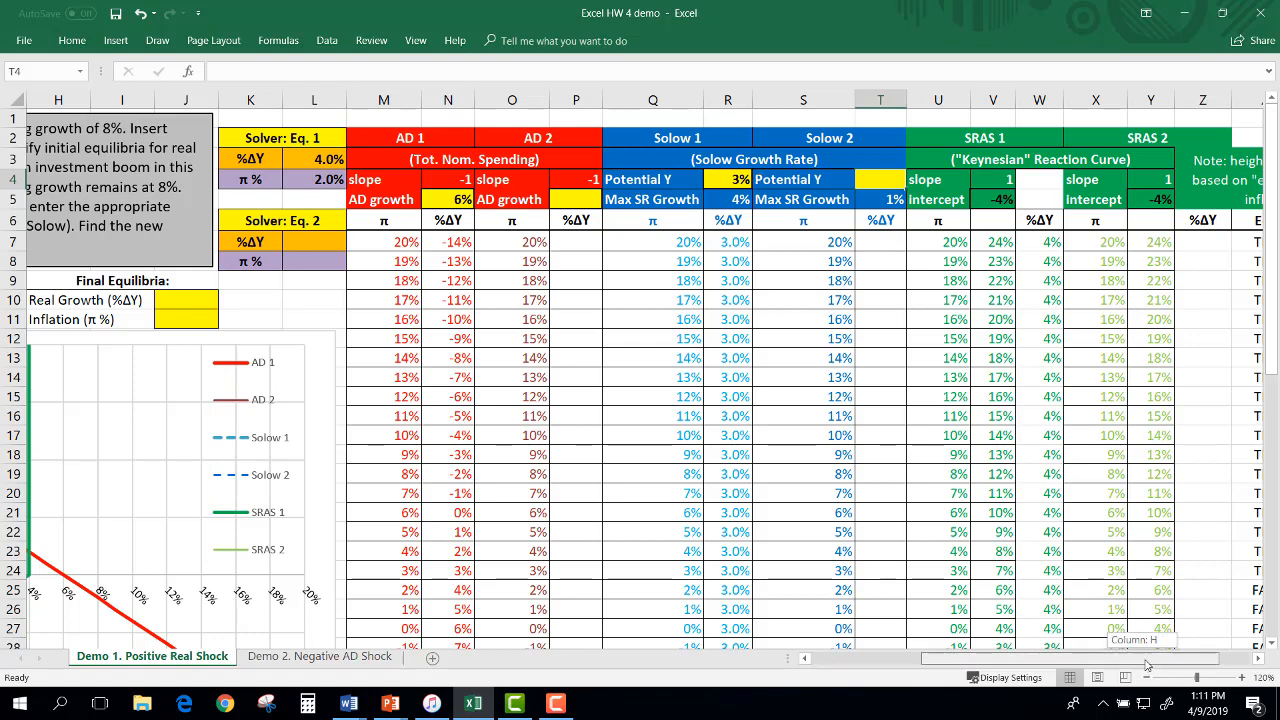
Examine the Eq. 1 and Eq. 2 check columns, both solver boxes, and the answer cells for the equilibria and type of shock.
left_click_drag(1145, 666, 1177, 666)
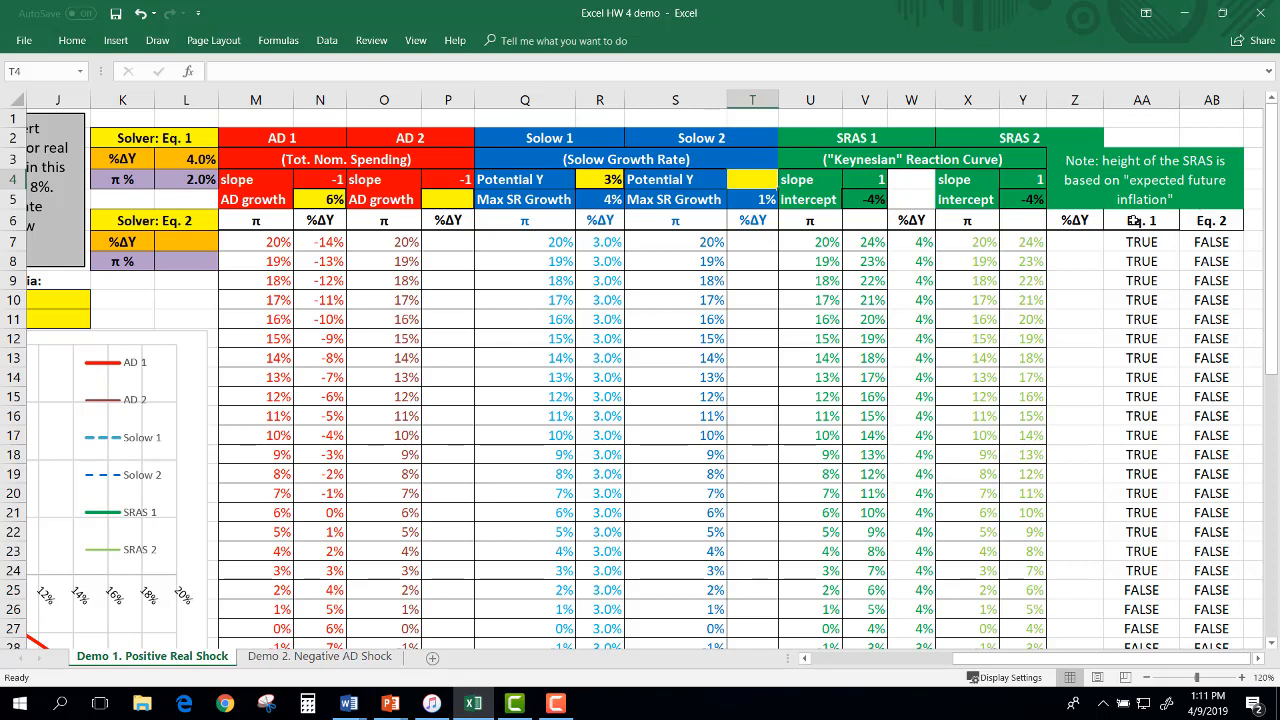
left_click_drag(1133, 220, 1210, 493)
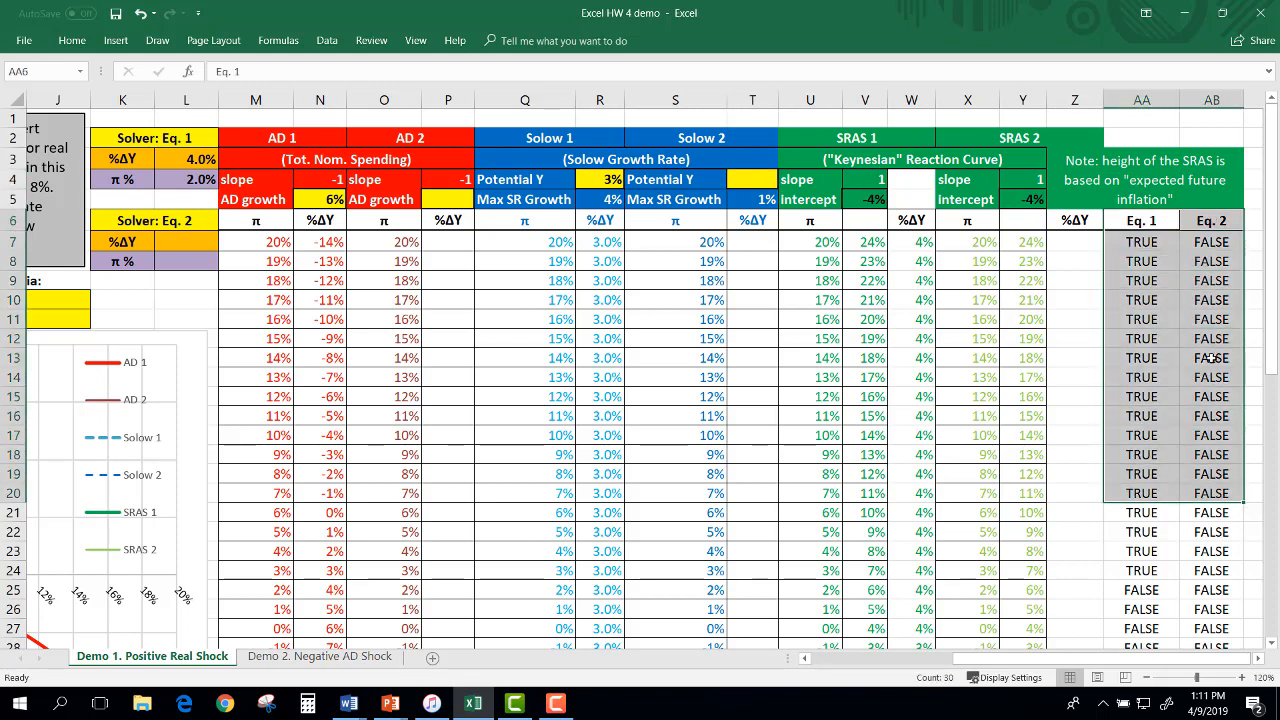
left_click_drag(1198, 658, 1041, 666)
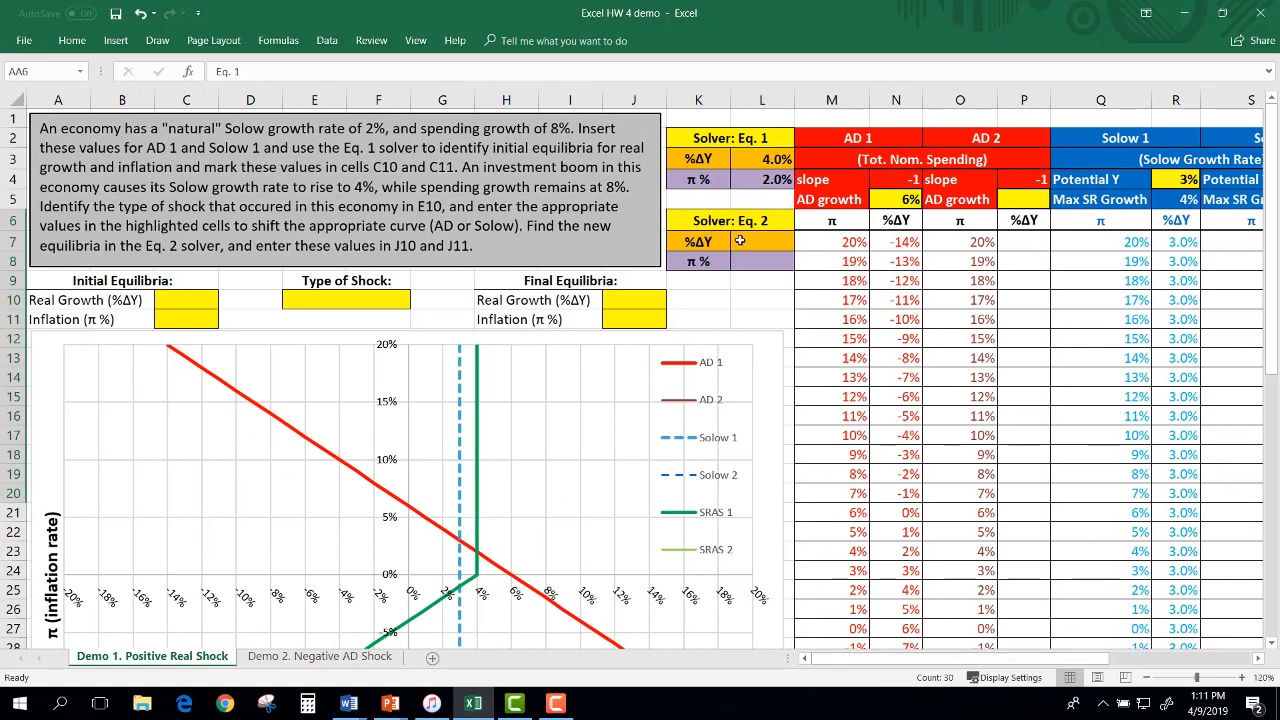
left_click_drag(693, 137, 765, 185)
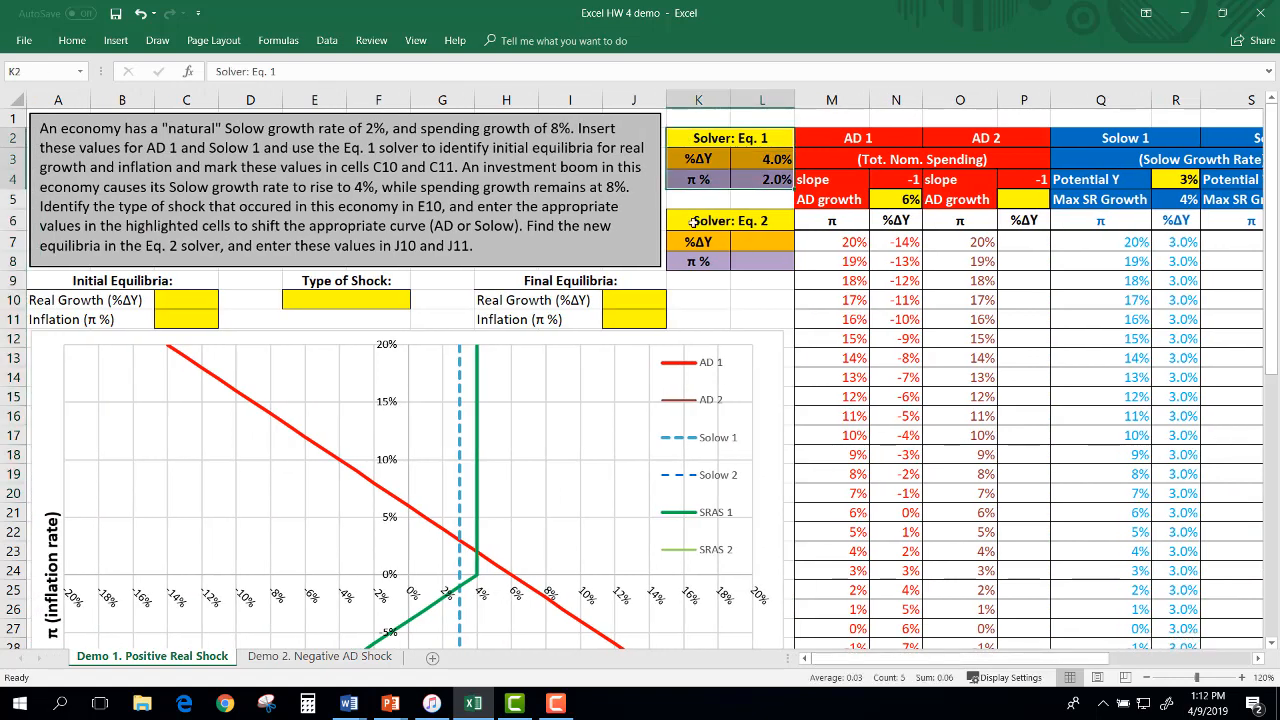
left_click_drag(722, 221, 770, 261)
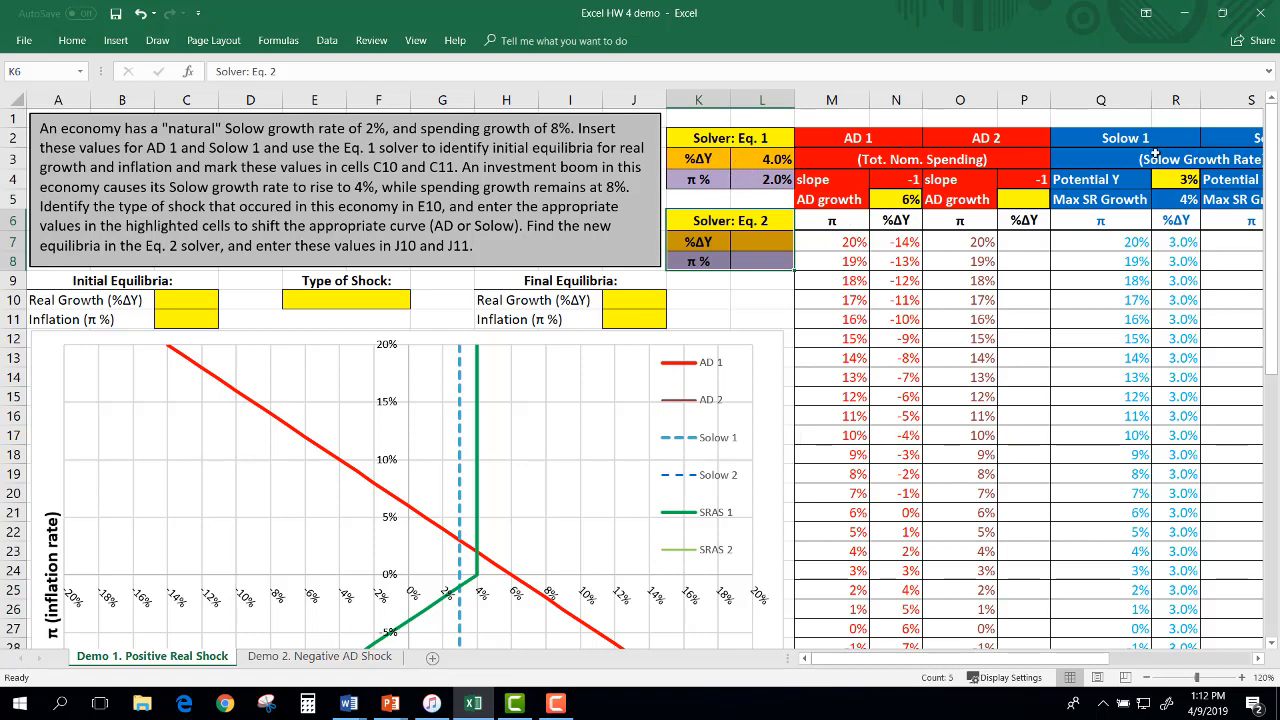
left_click(240, 300)
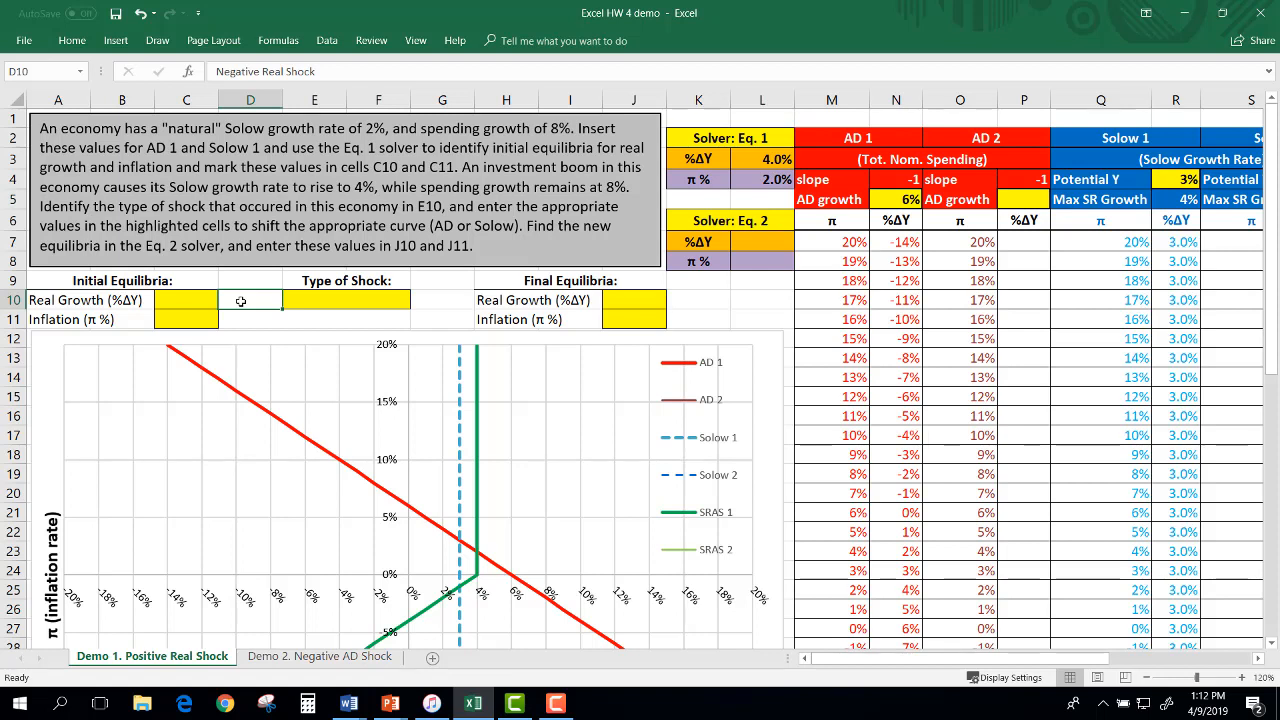
left_click(747, 300)
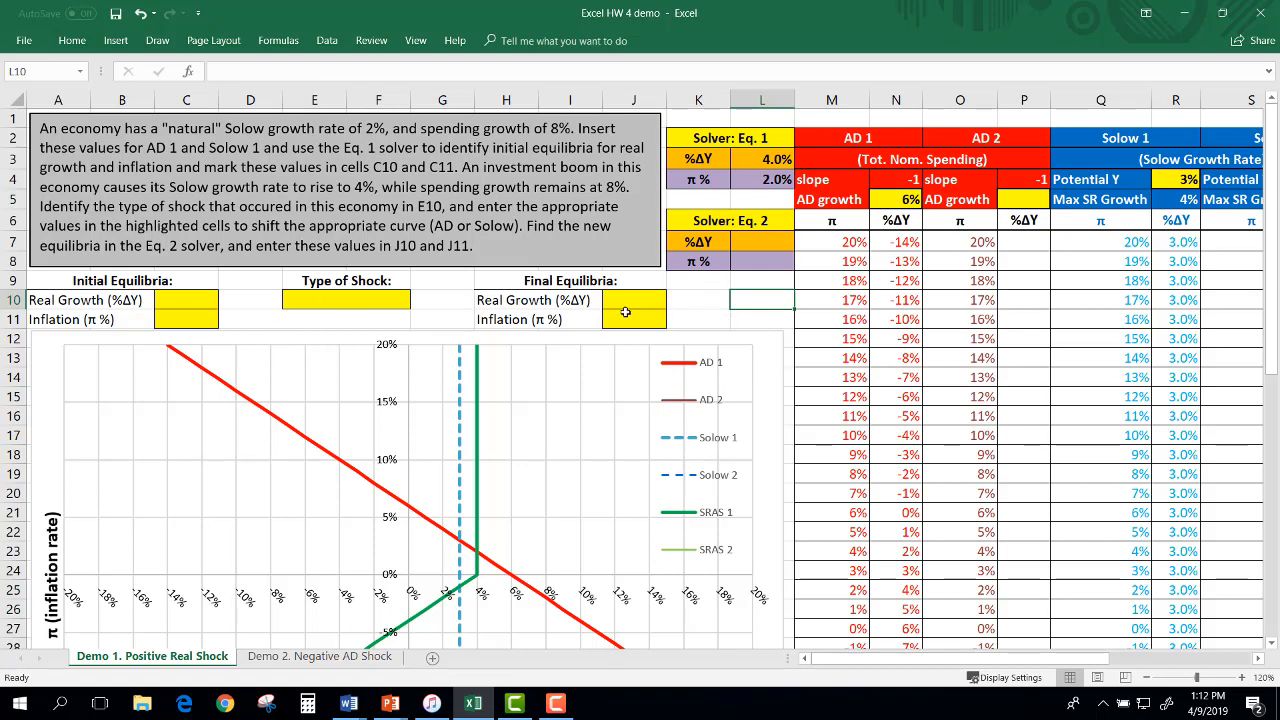
left_click(674, 306)
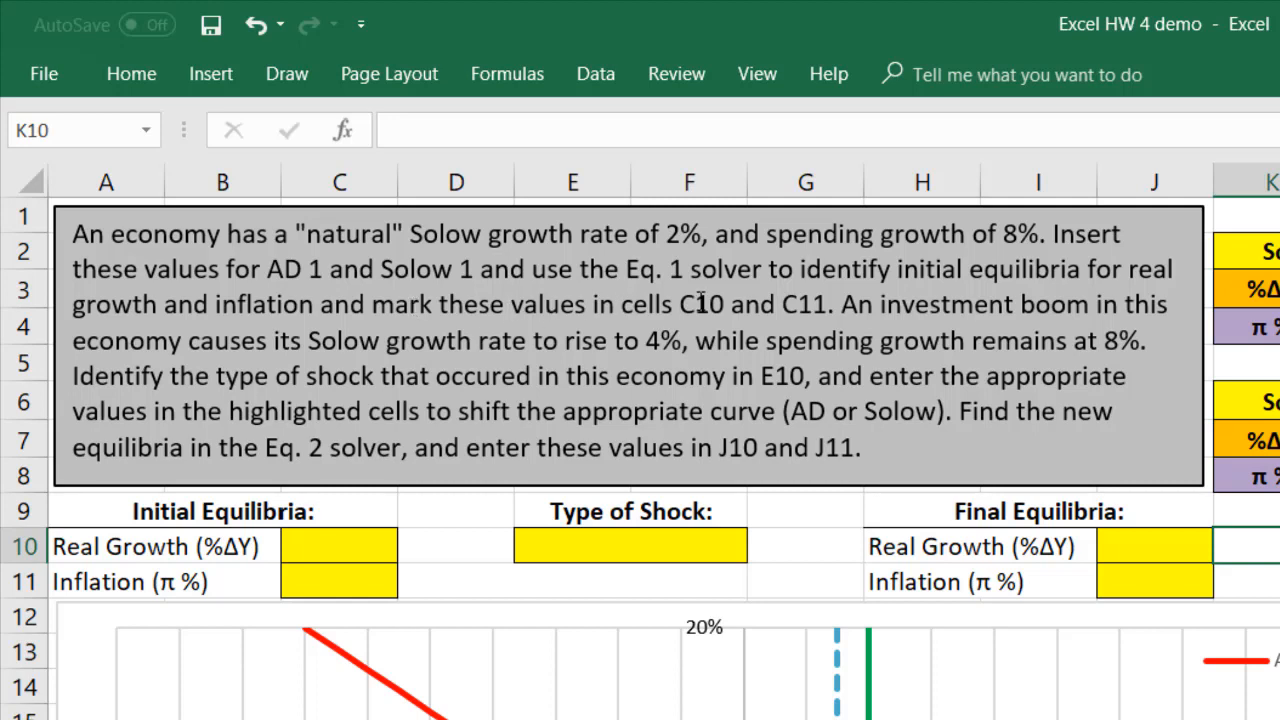
mouse_move(334, 542)
left_mouse_down()
mouse_move(328, 589)
mouse_move(330, 550)
left_mouse_up()
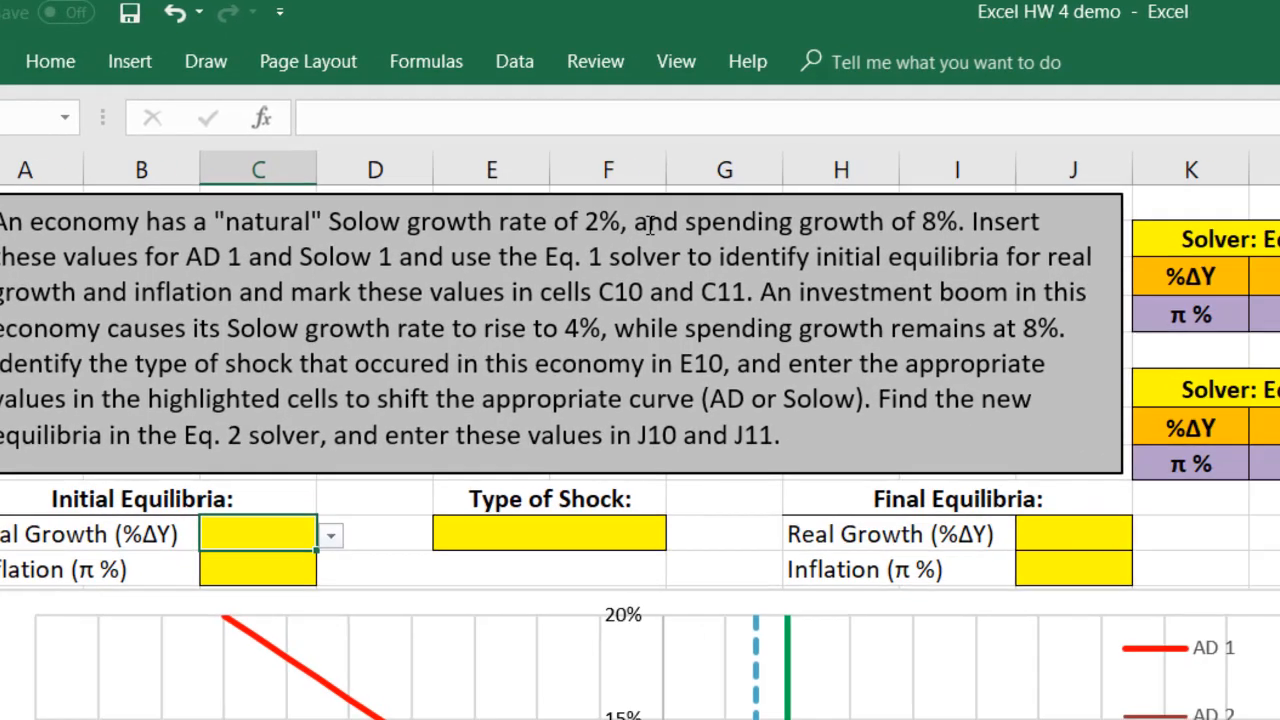
Set Solow 1's Potential Y to 2% and AD 1's AD growth to 8%.
left_click(1131, 178)
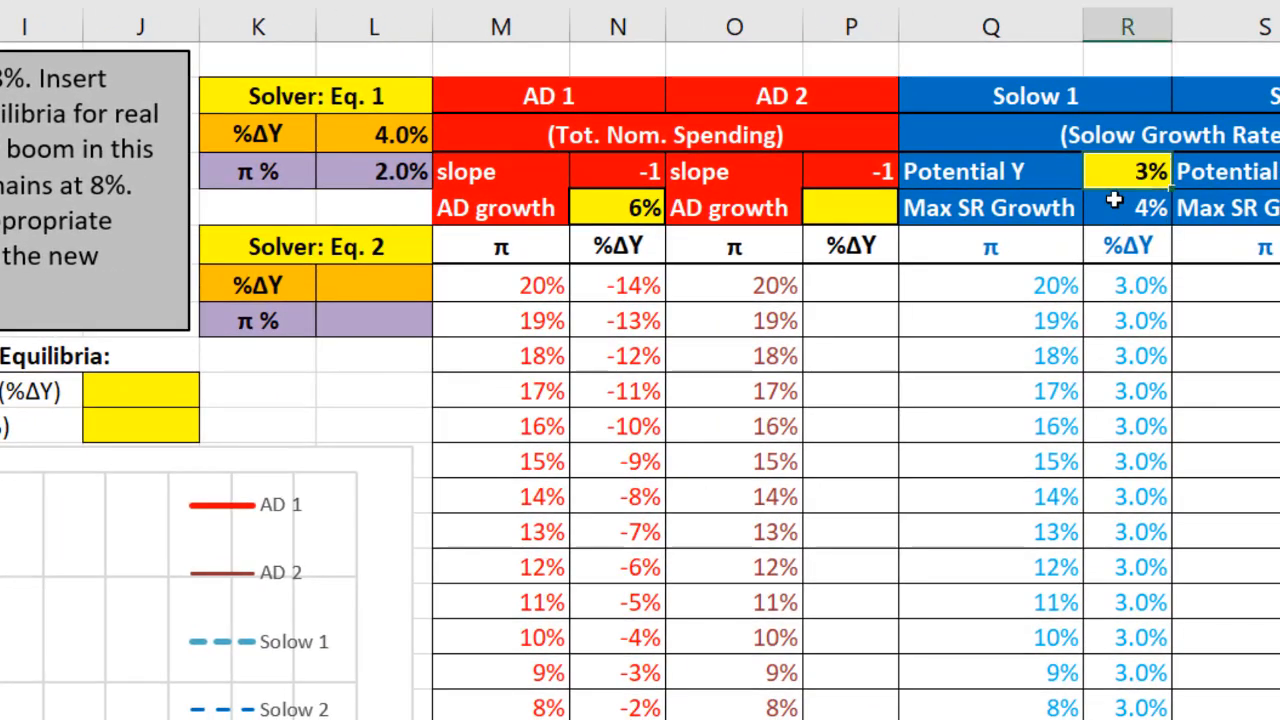
type("2")
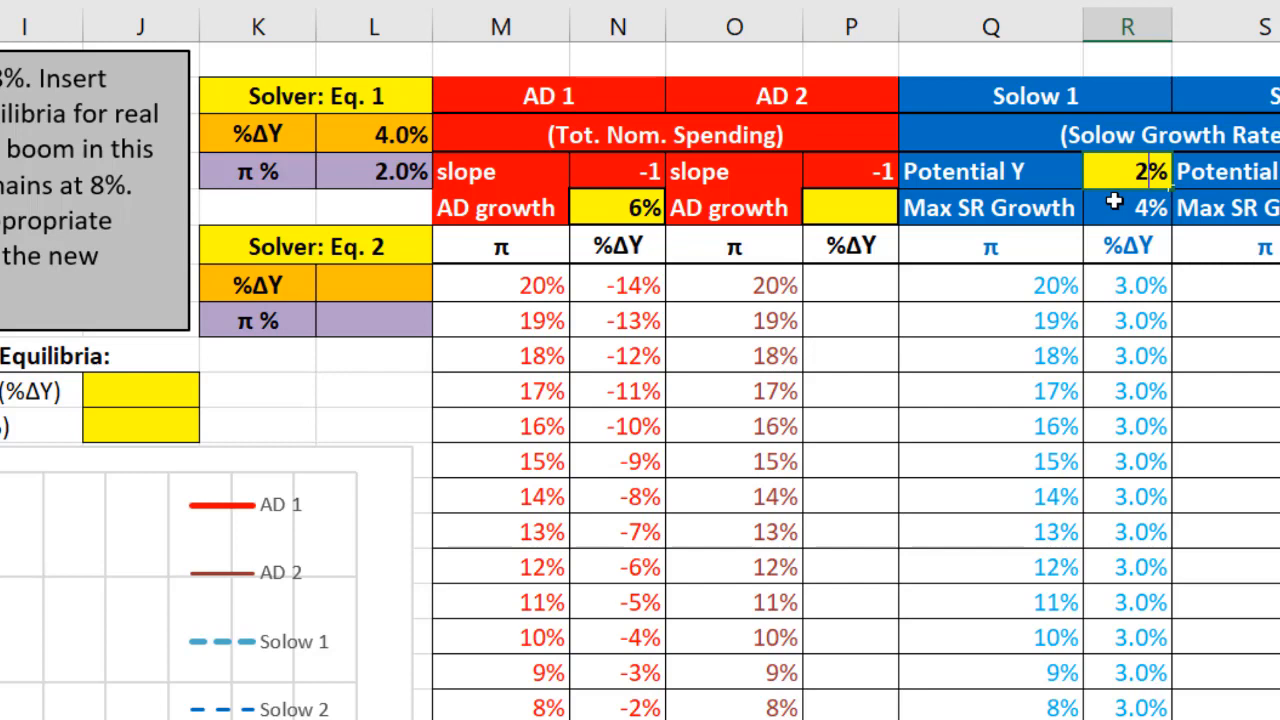
key("Return")
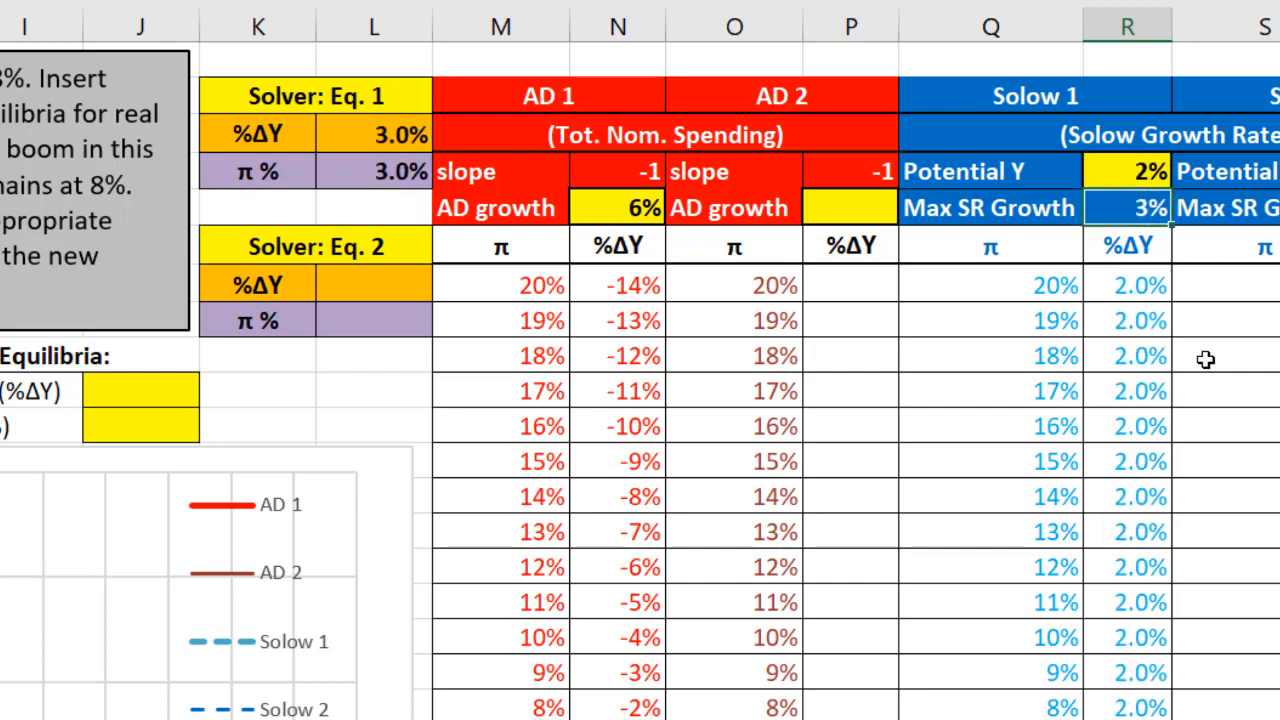
left_click(626, 210)
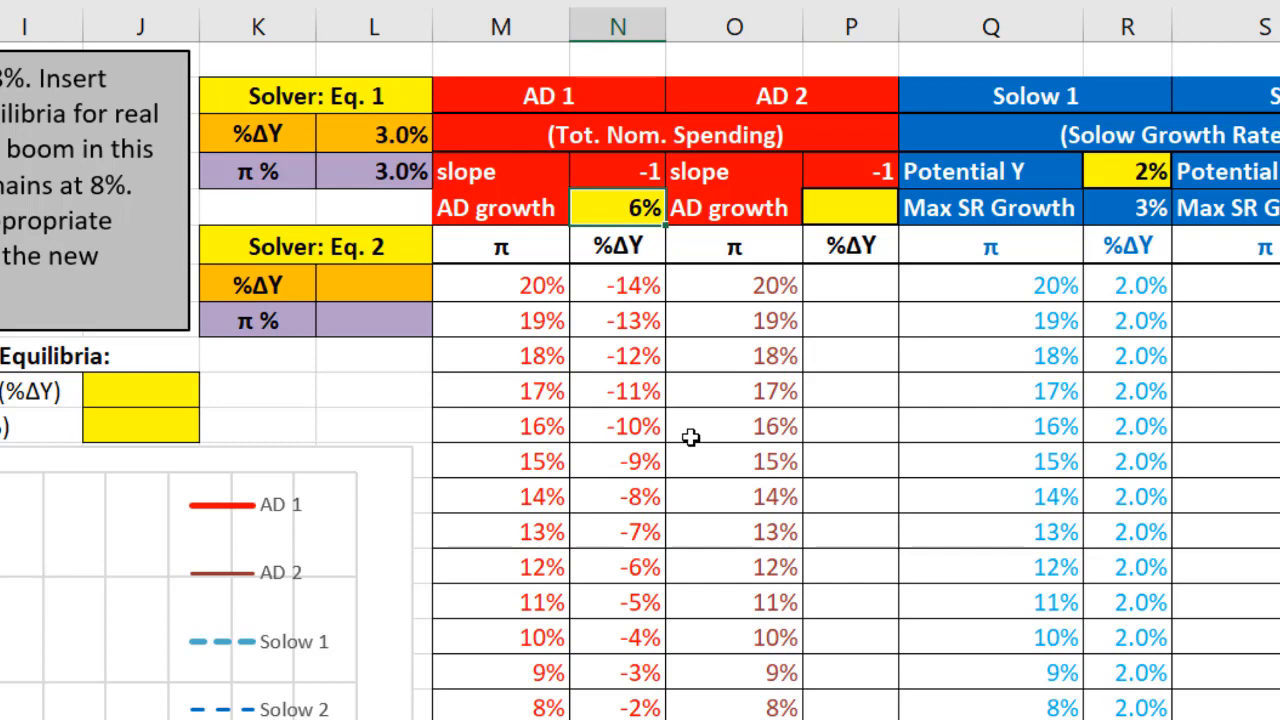
type("8")
left_click(848, 292)
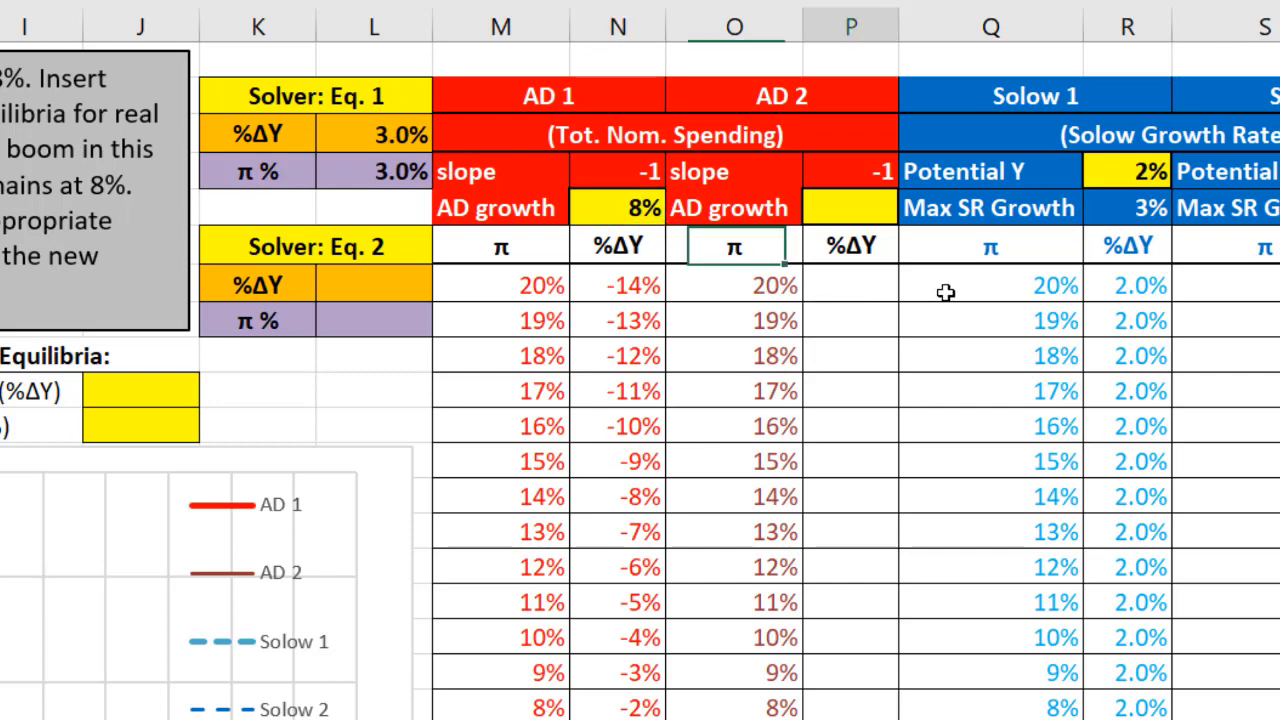
Clear the AD 1 growth value and the Solow 1 Potential Y value.
left_click(636, 208)
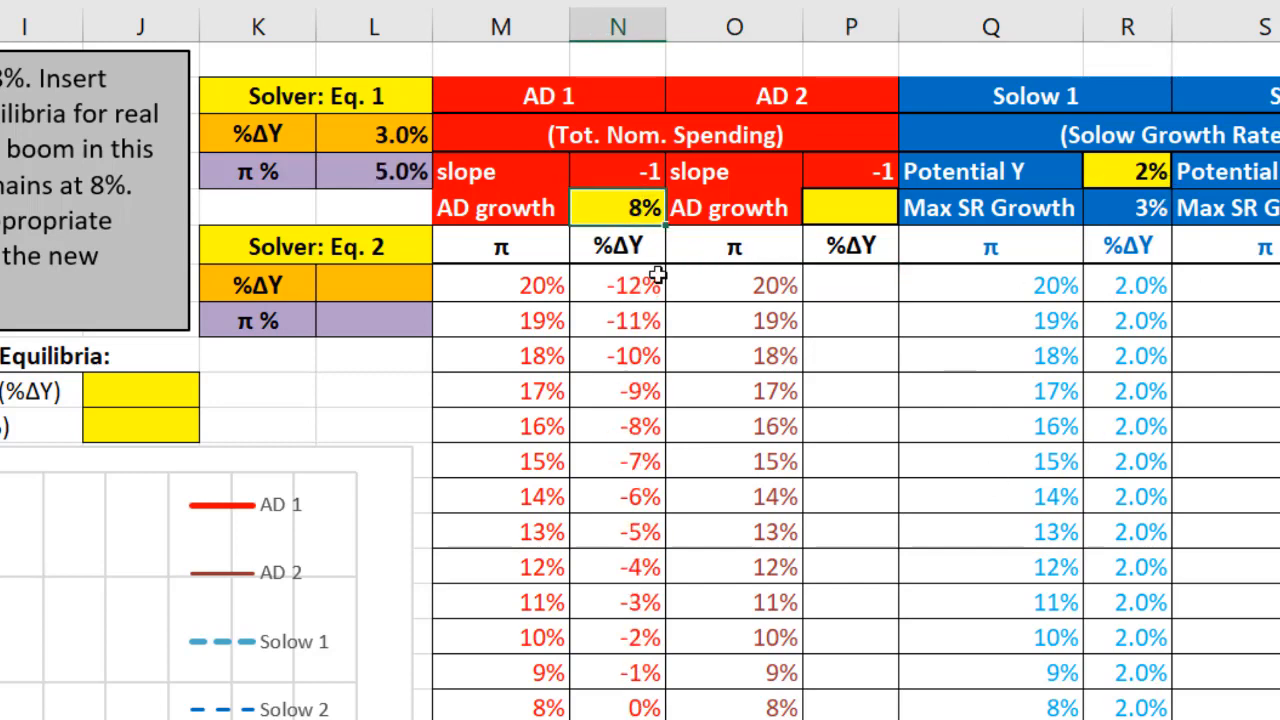
key("Delete")
left_click(1112, 172)
key("Delete")
left_click(838, 508)
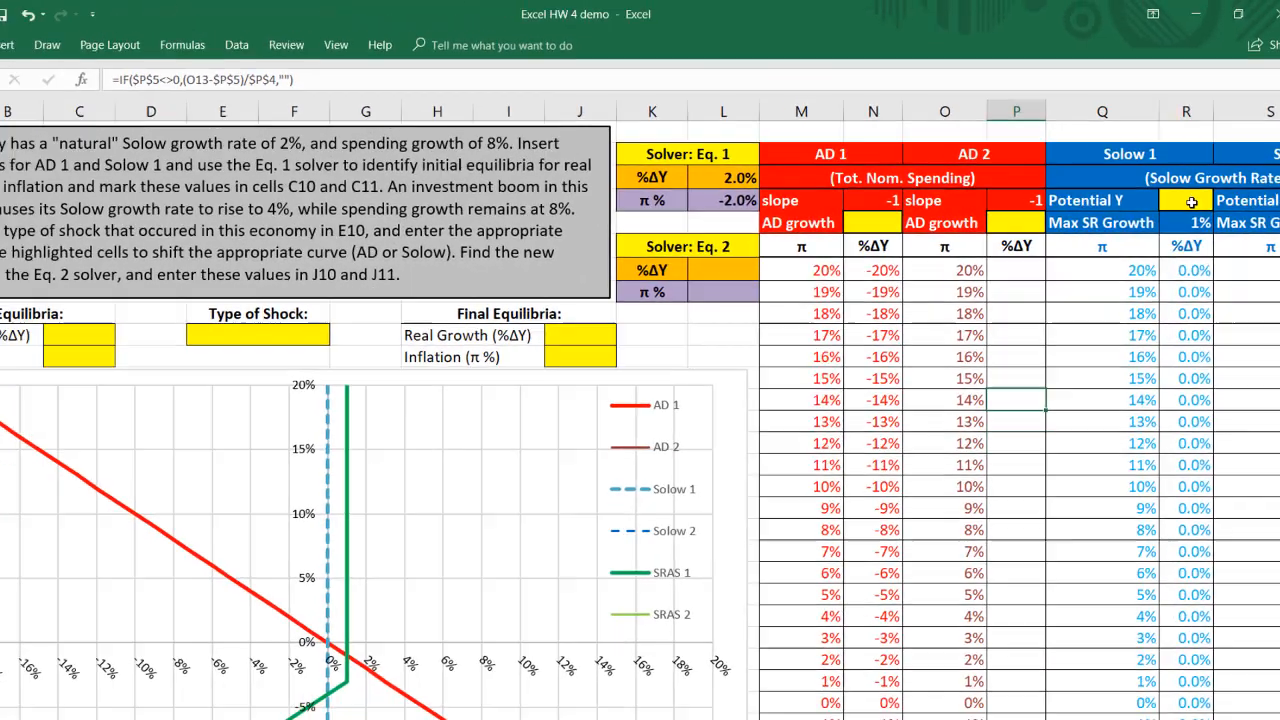
Enter the problem's initial values: 2% as Potential Y for Solow 1 and 8% as AD growth for AD 1.
left_click(1192, 202)
type("2%")
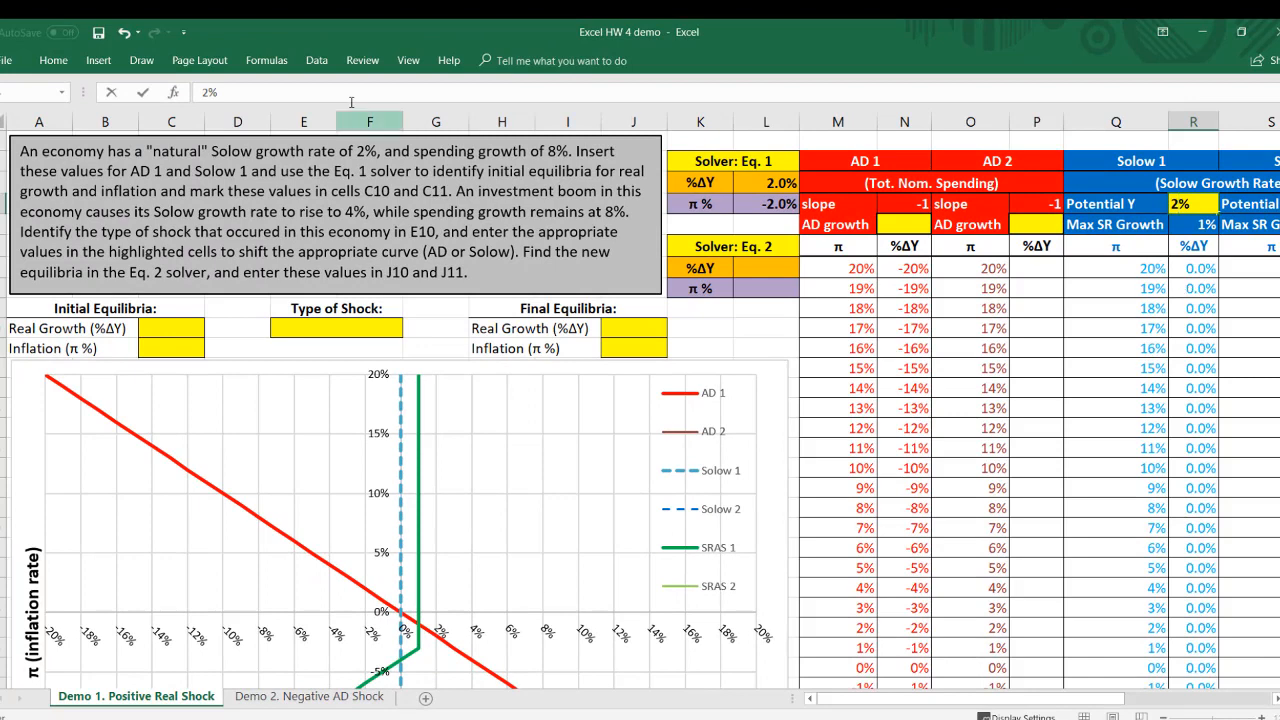
left_click_drag(340, 151, 378, 151)
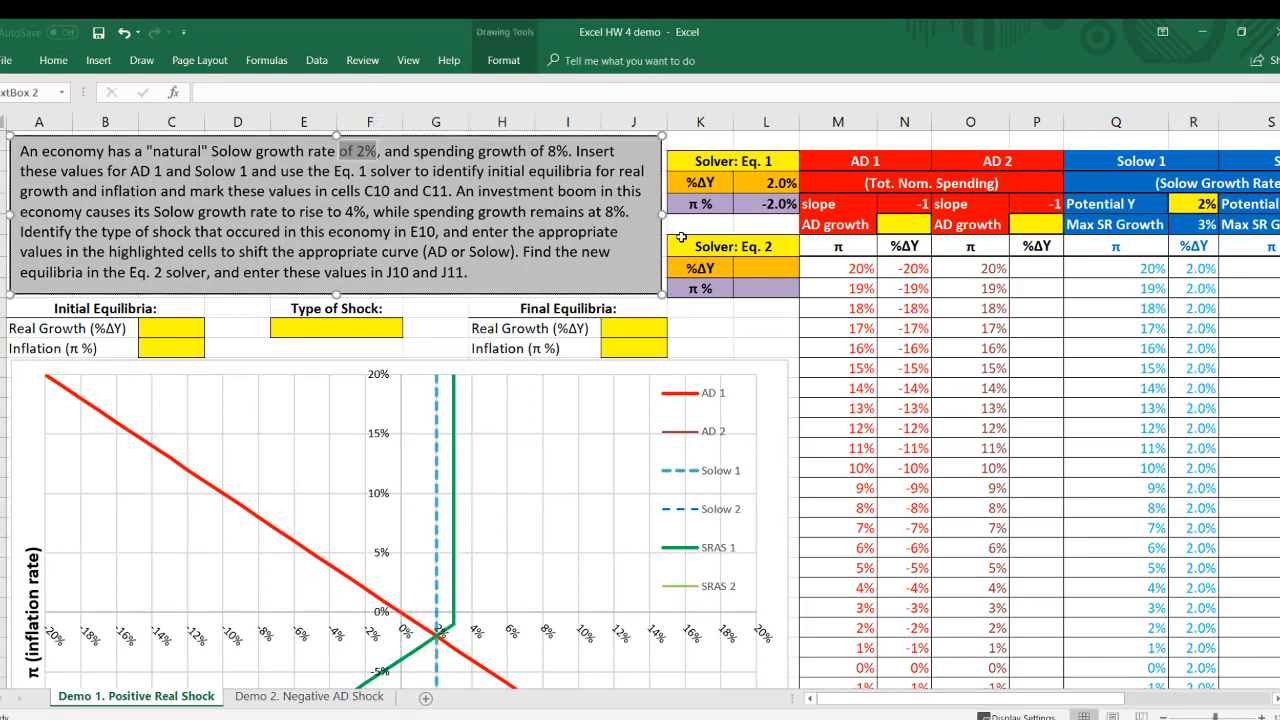
left_click(901, 244)
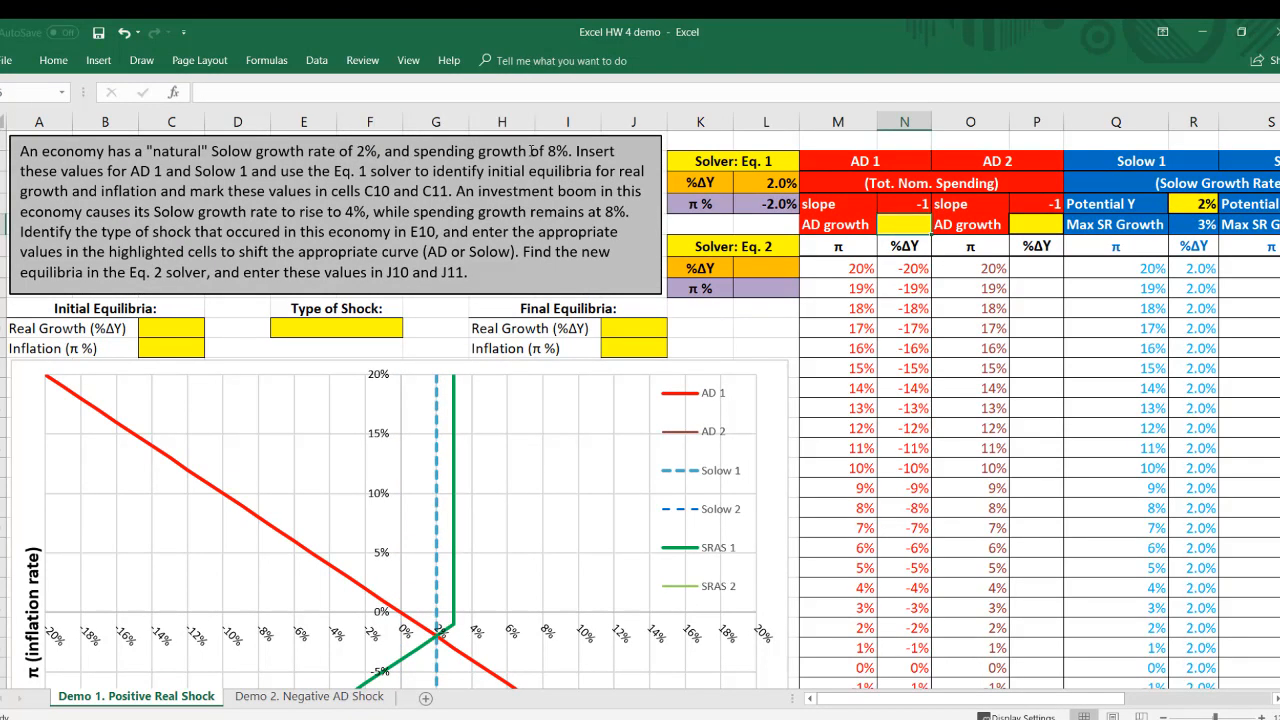
left_click(898, 226)
type("8%")
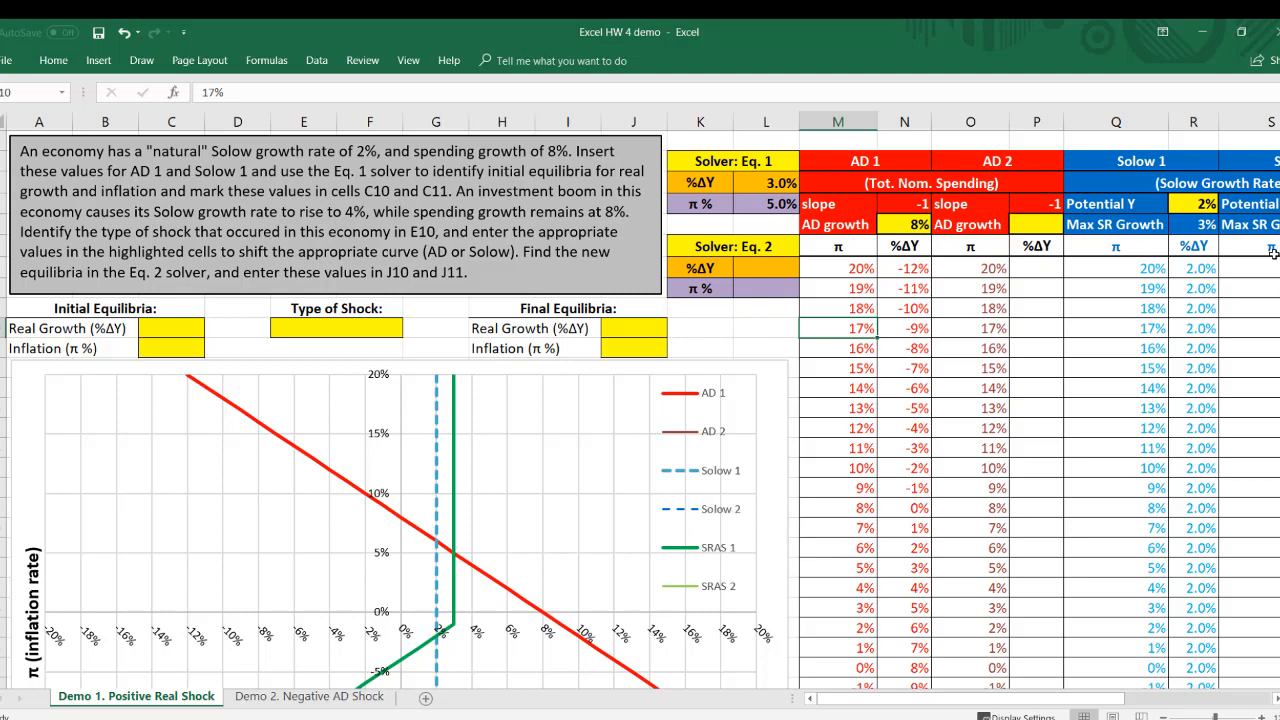
Highlight the AD 1 and SRAS 1 entries in the chart legend with the pink highlighter.
mouse_move(1279, 252)
left_mouse_down()
mouse_move(1279, 322)
mouse_move(1279, 262)
left_mouse_up()
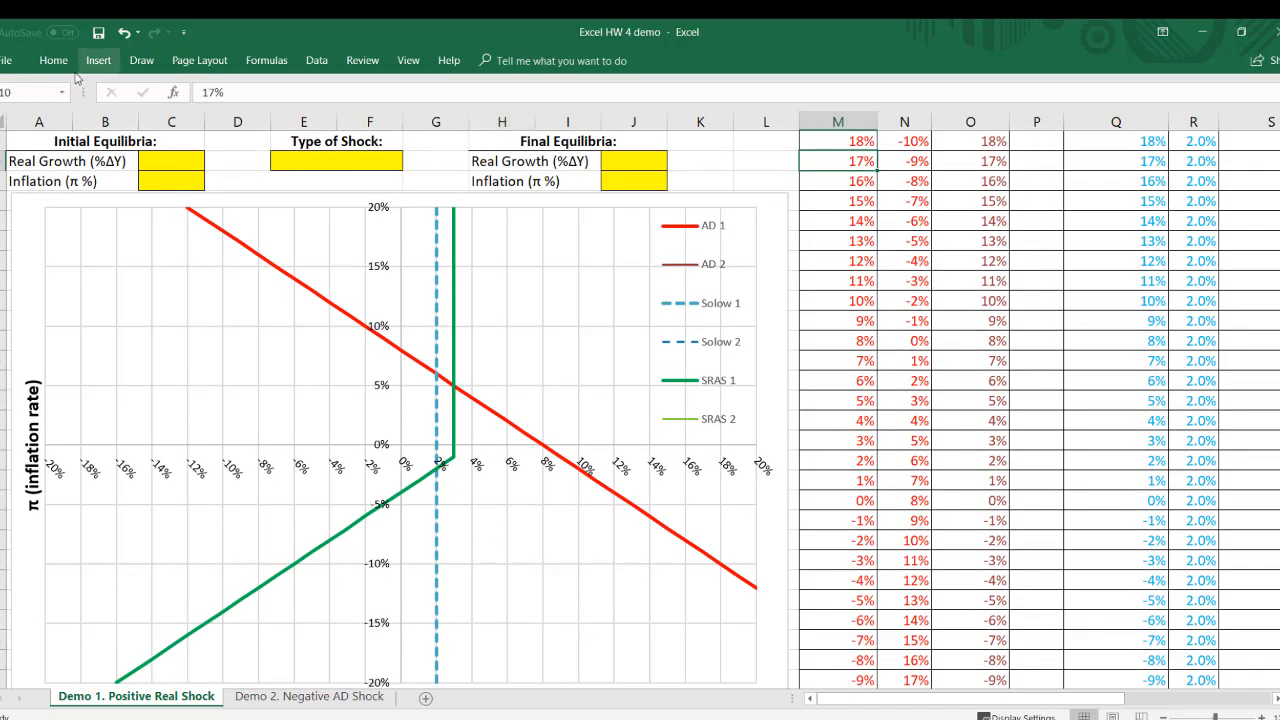
left_click(180, 60)
left_click(141, 62)
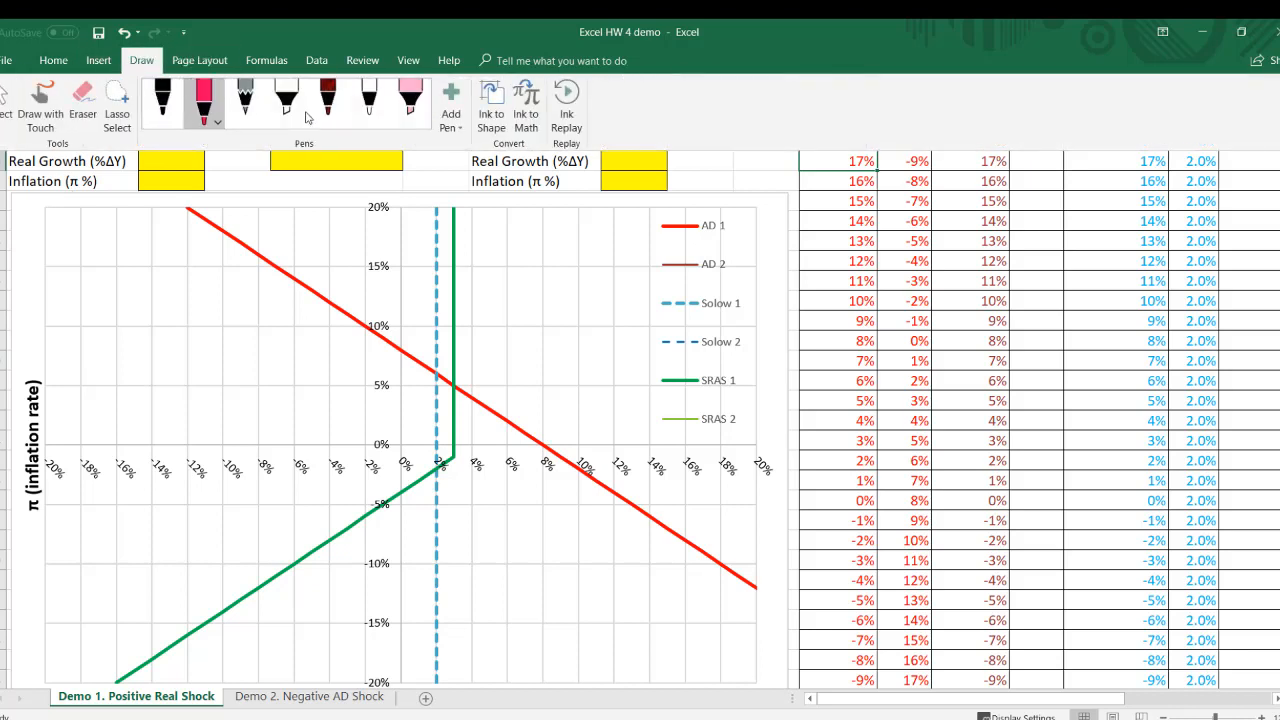
left_click(410, 100)
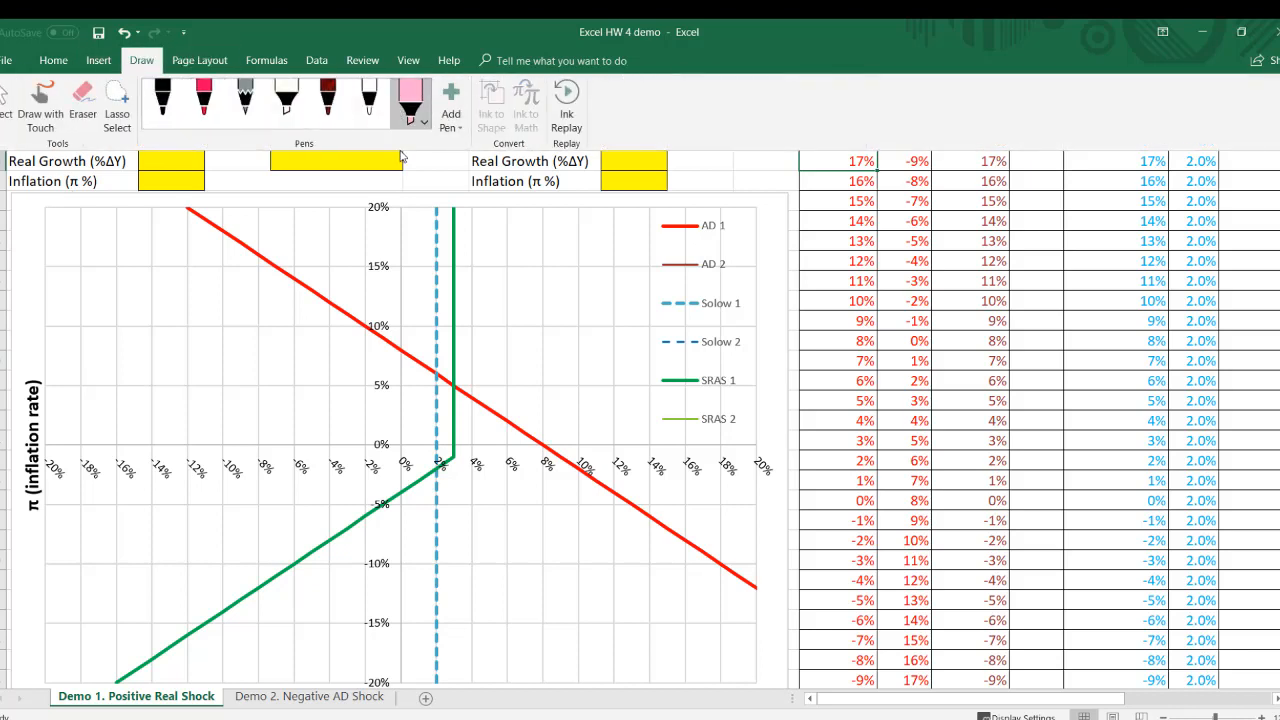
left_click_drag(650, 225, 735, 224)
left_click_drag(648, 383, 756, 382)
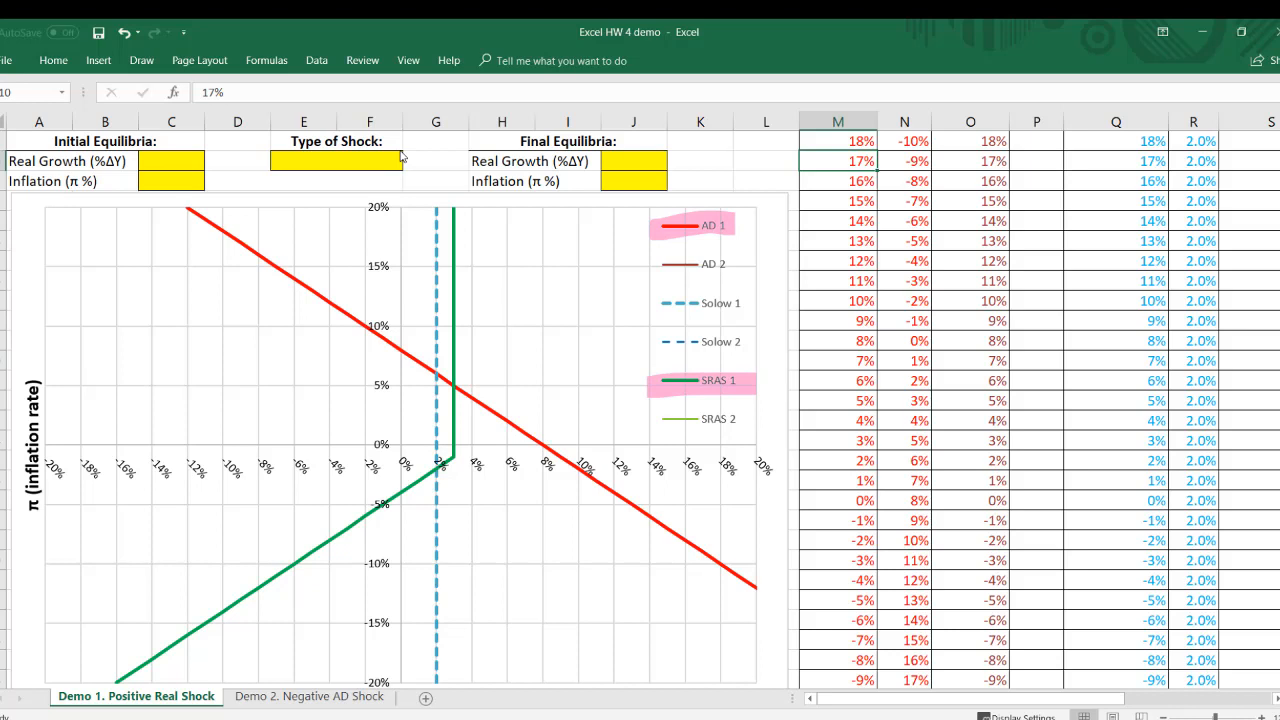
Highlight the AD 1 and SRAS 1 intersection with its positions on the growth and inflation axes, and undo the stray stroke across the chart.
left_click_drag(446, 388, 470, 384)
left_click_drag(453, 457, 453, 471)
left_click_drag(444, 386, 378, 388)
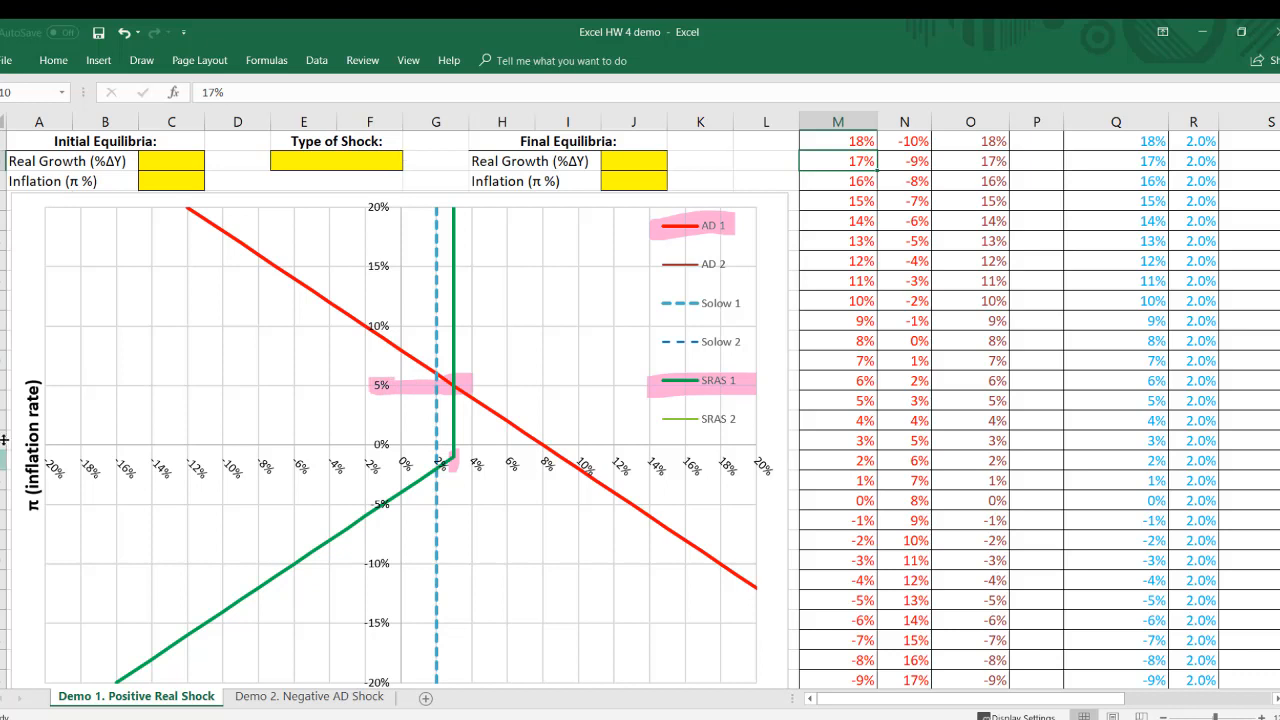
left_click_drag(157, 434, 529, 401)
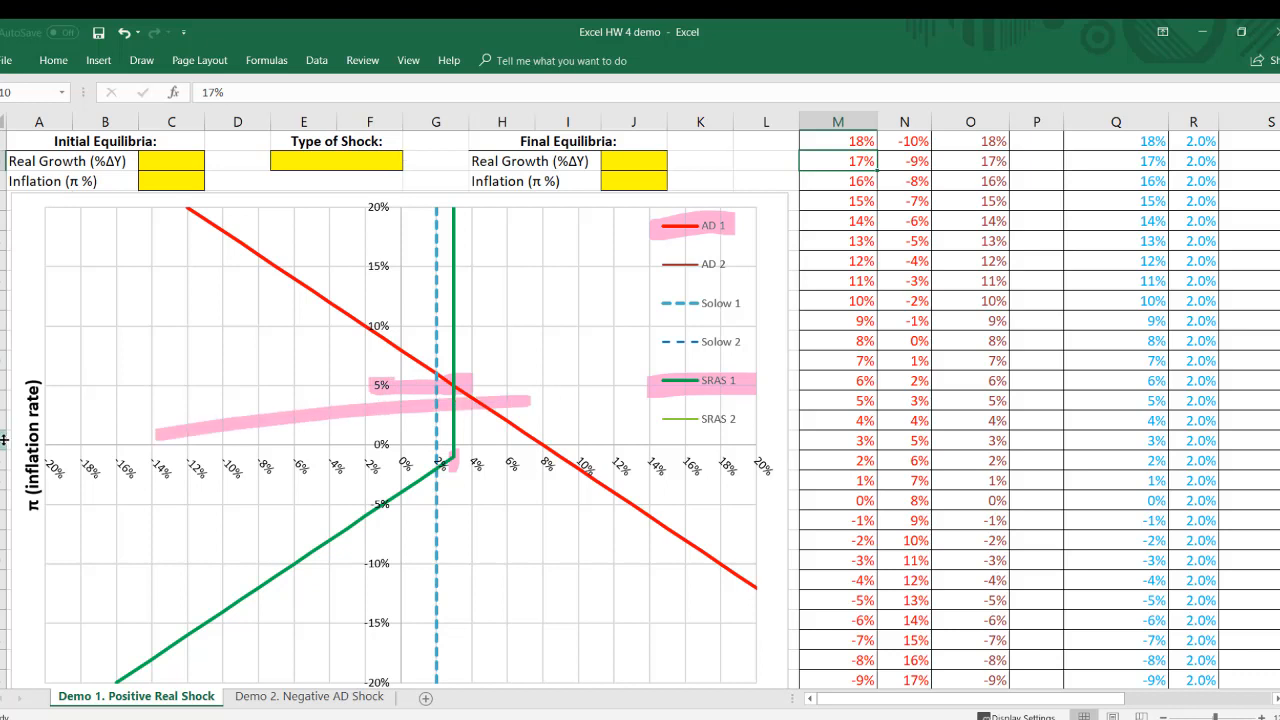
key("ctrl+z")
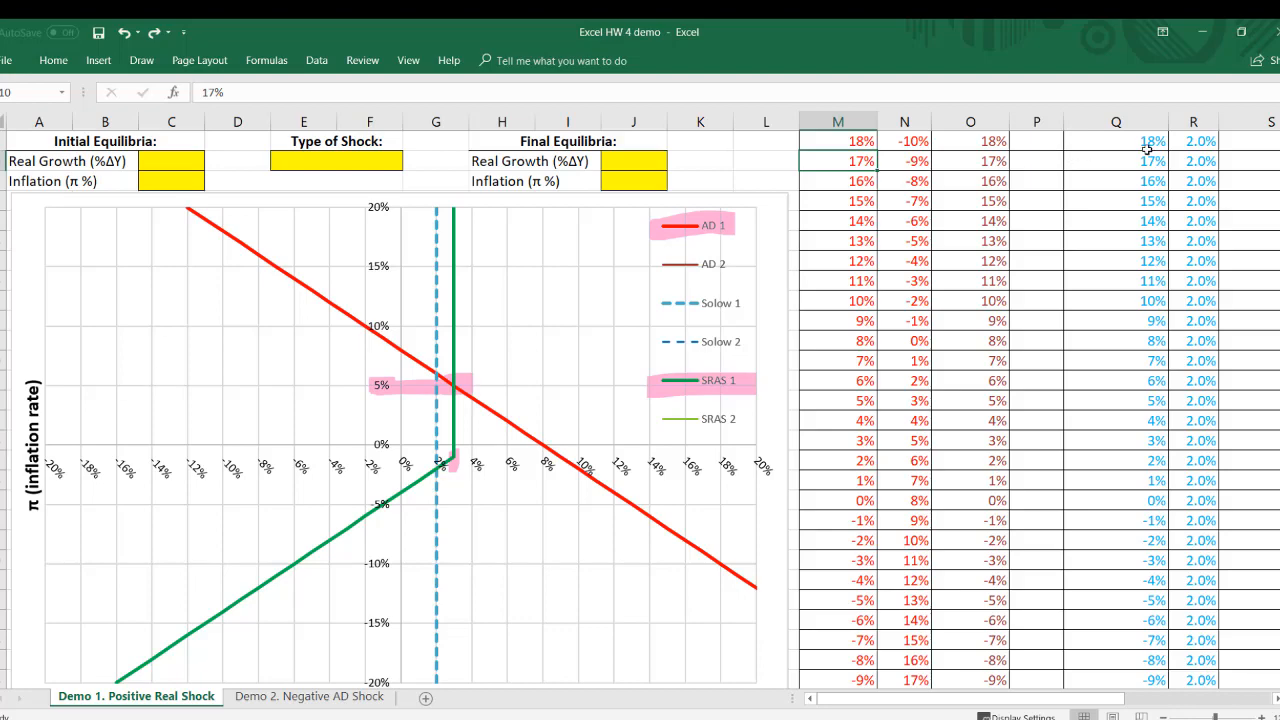
Enter the Eq. 1 solver's values as the initial equilibria: 3% real growth in C10 and 5% inflation in C11.
scroll(497, 646, "down", 3)
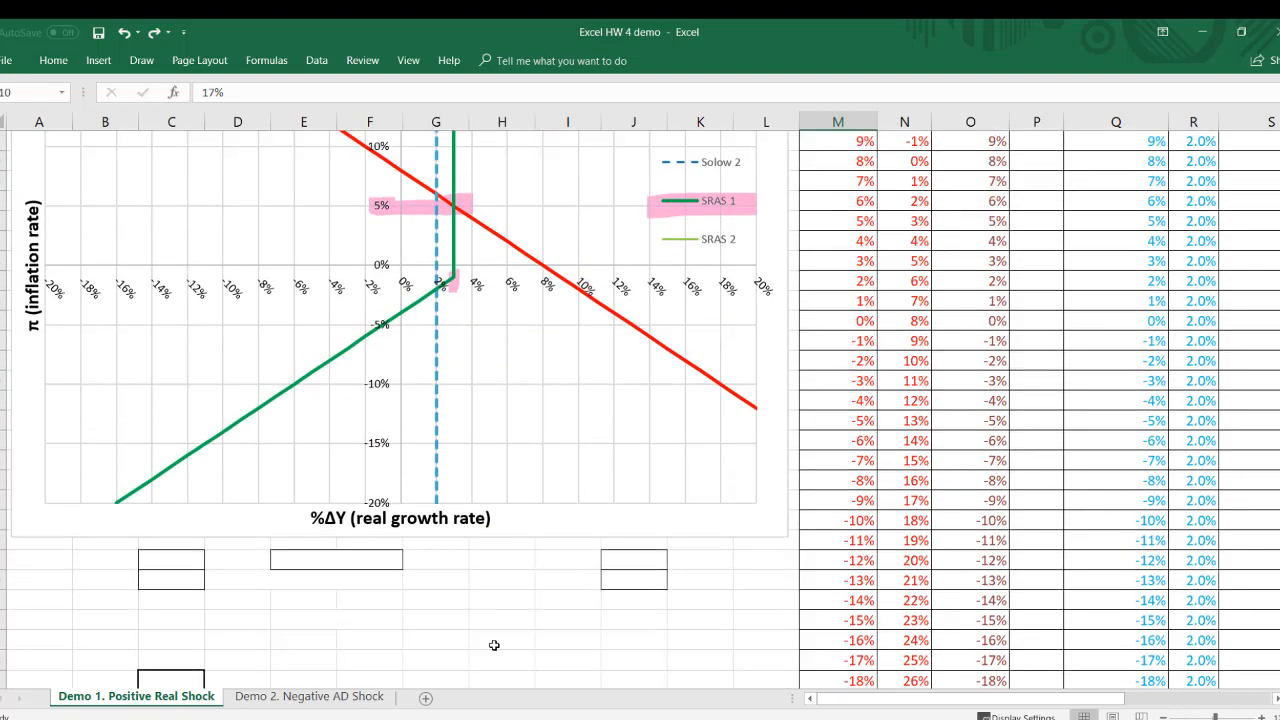
scroll(607, 429, "up", 6)
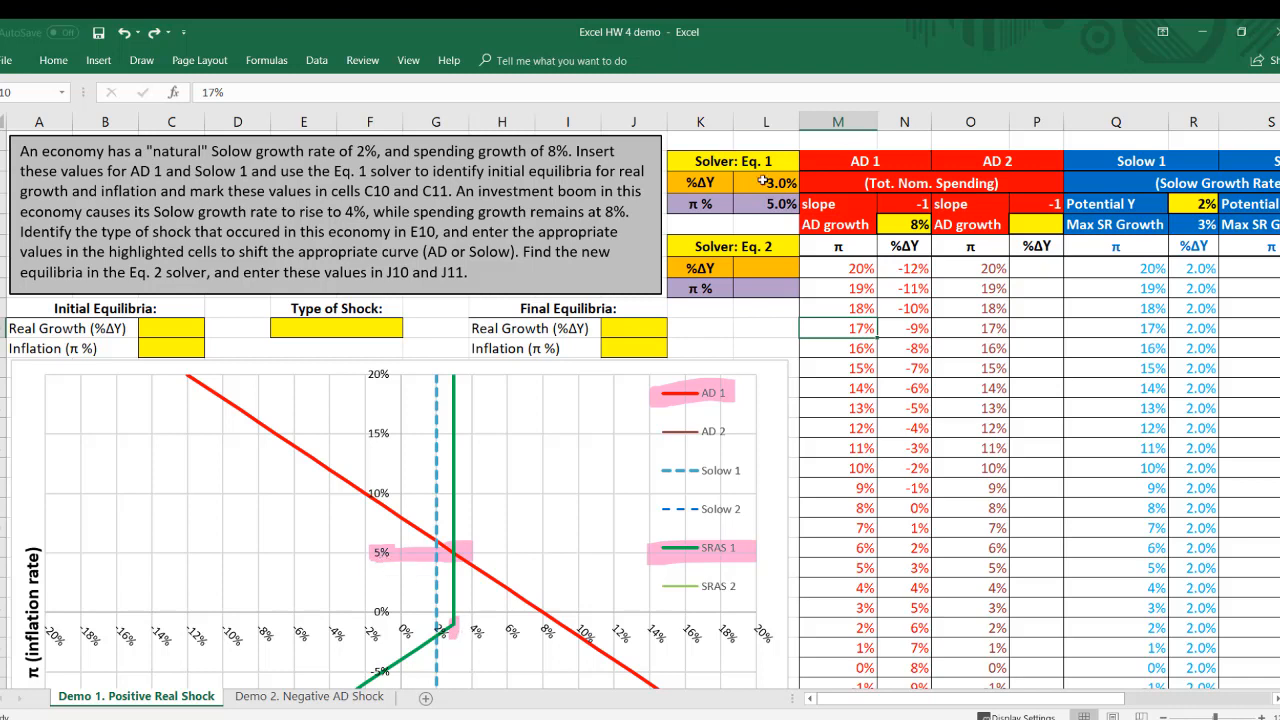
left_click_drag(766, 183, 766, 205)
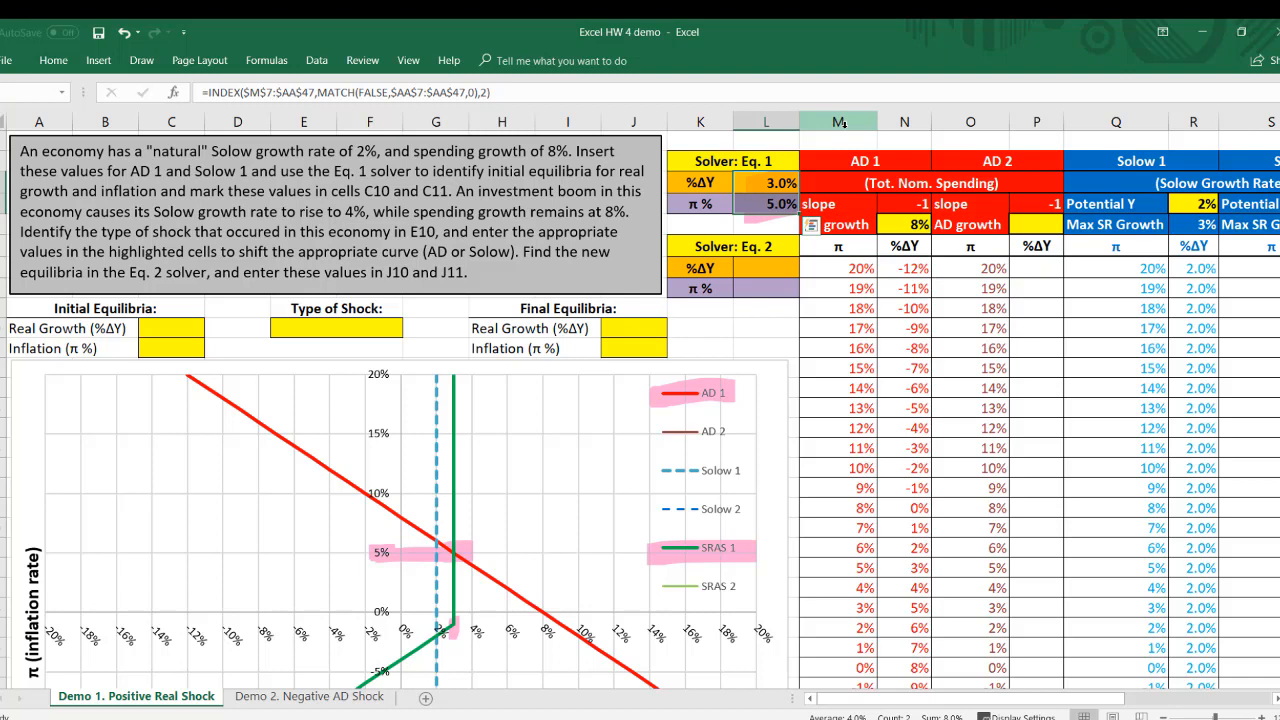
left_click(184, 328)
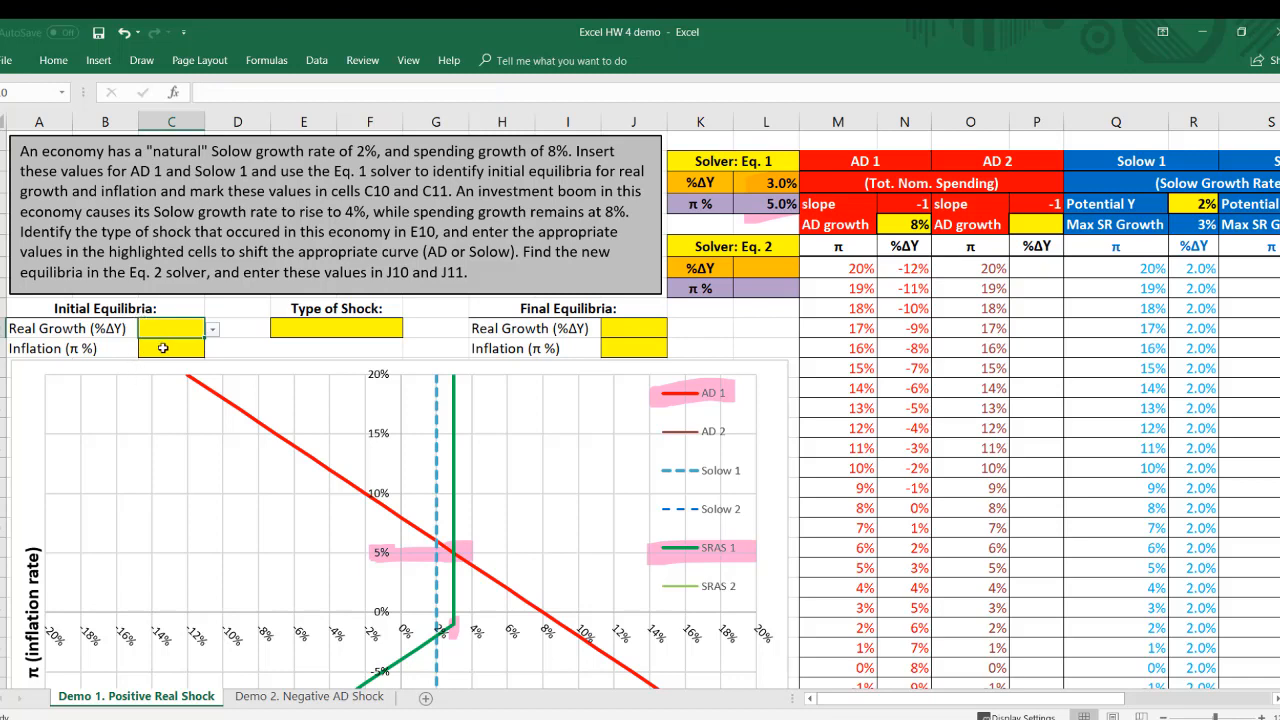
type("3%")
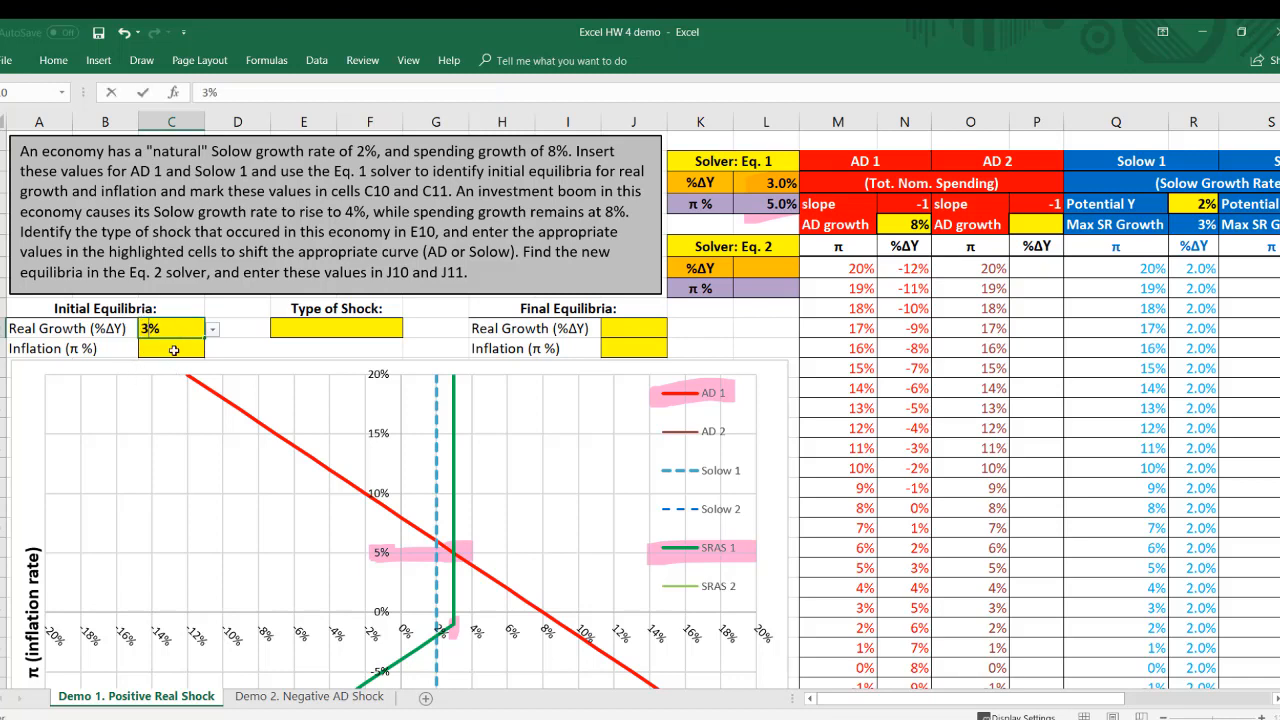
left_click(172, 349)
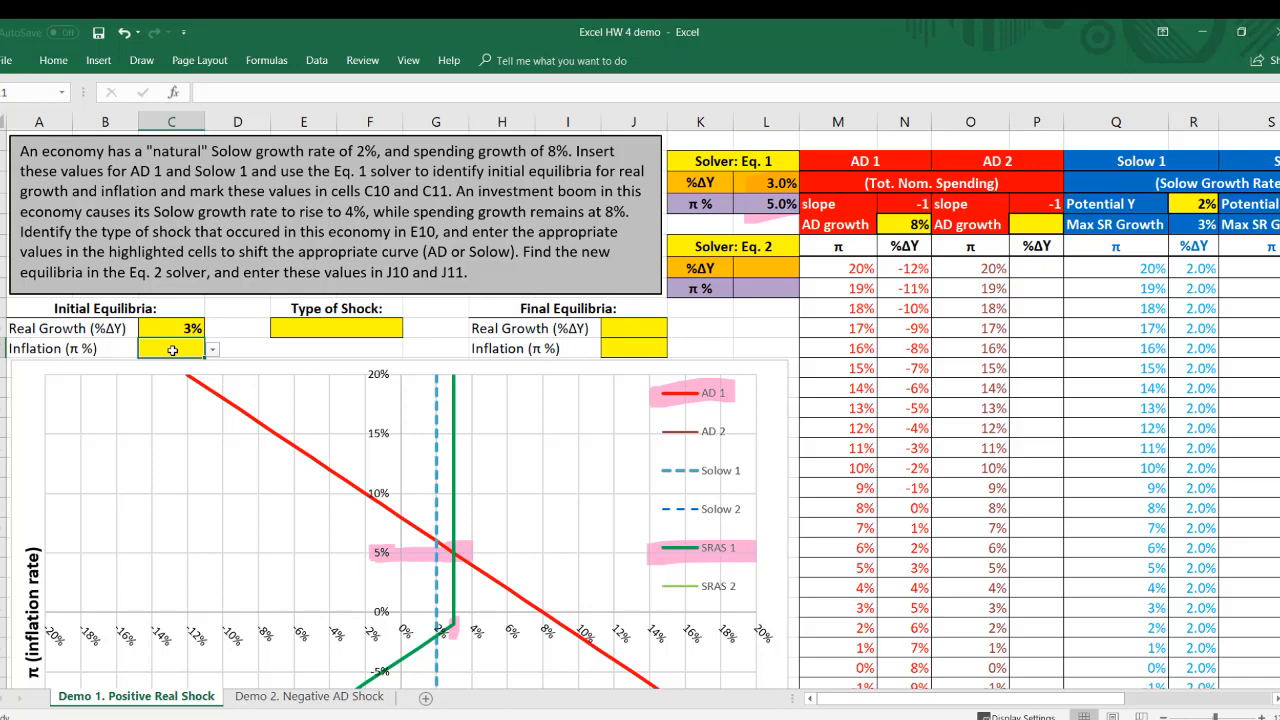
type("5%")
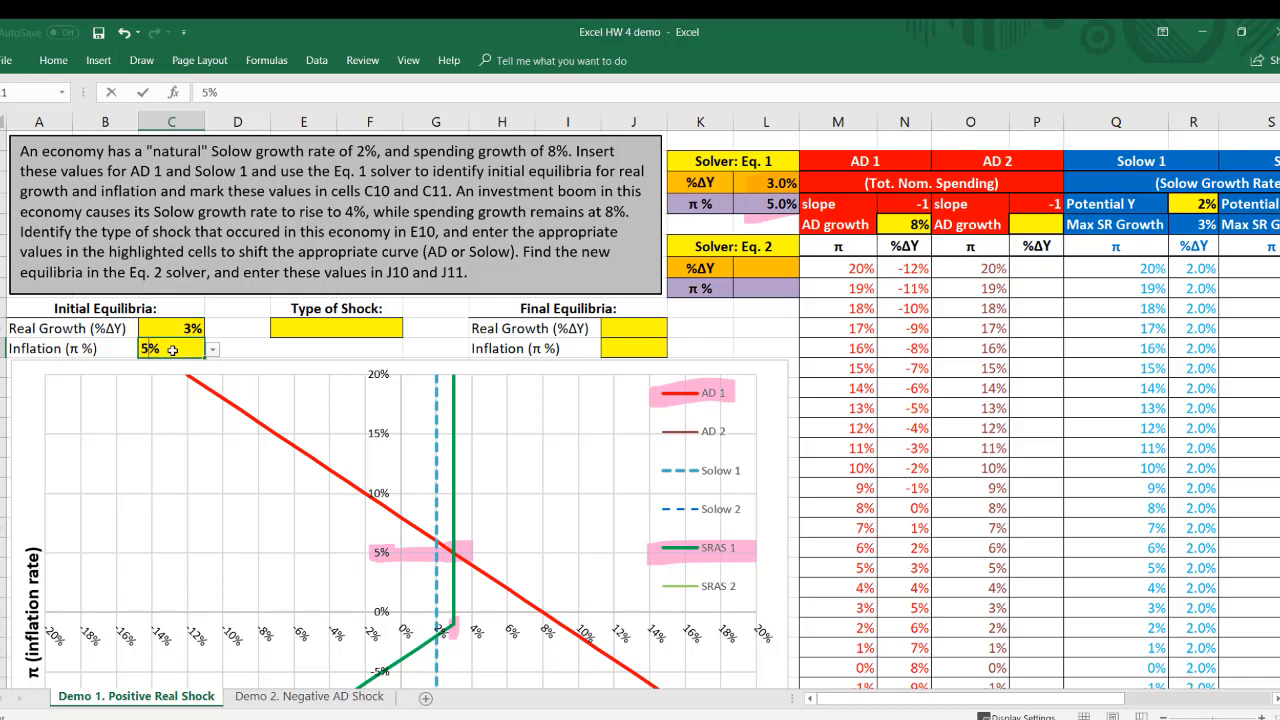
left_click(246, 335)
Try to enter "g" as the initial real growth in C10, and cancel the entry.
left_click(184, 330)
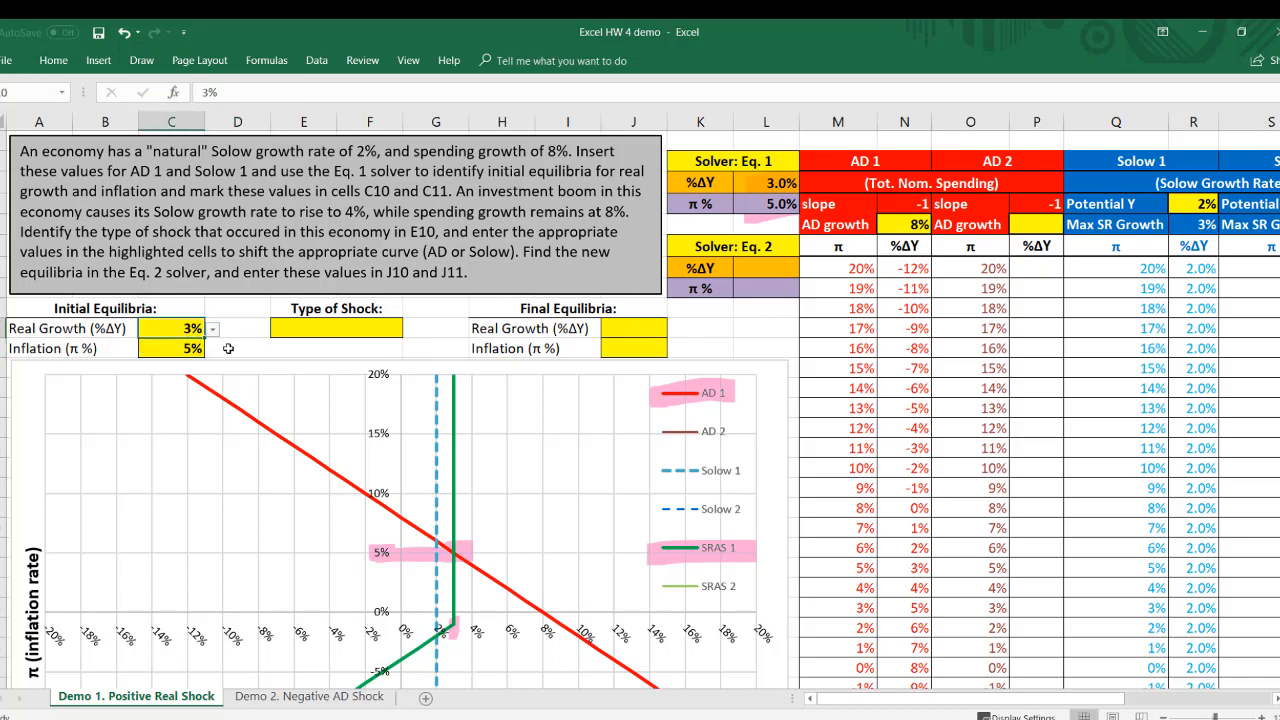
type("g")
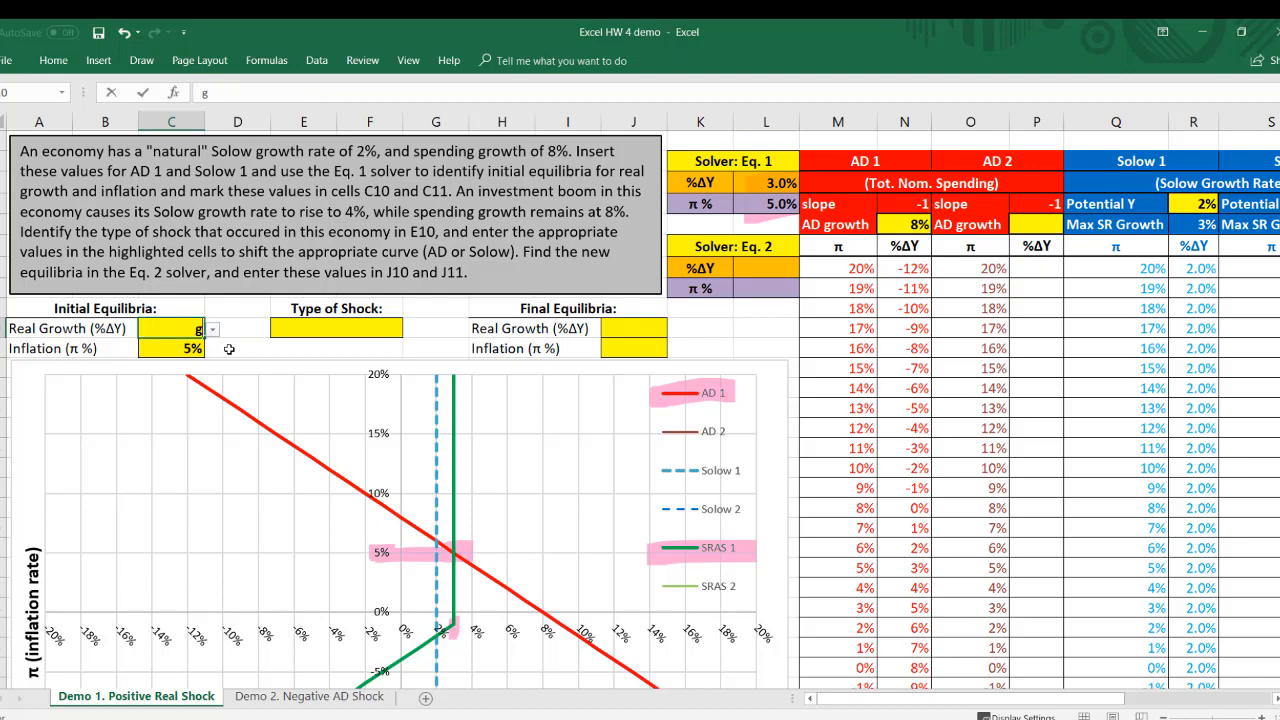
key("Return")
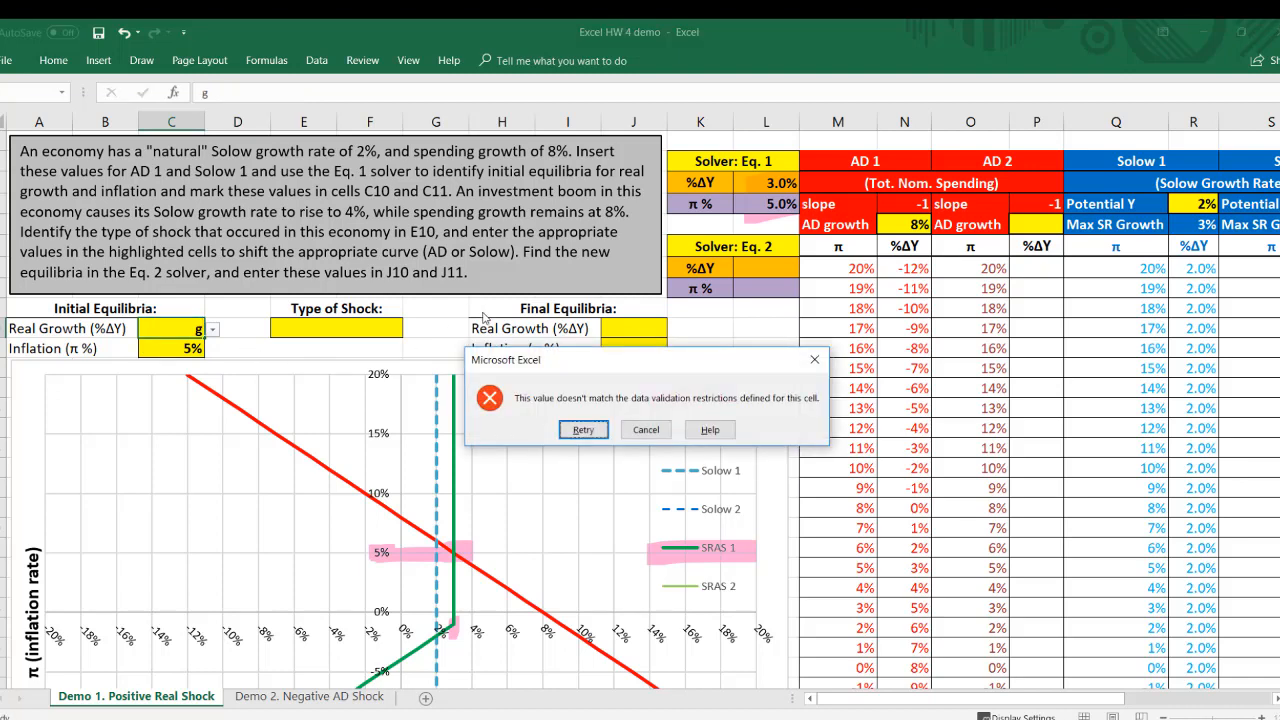
left_click(646, 429)
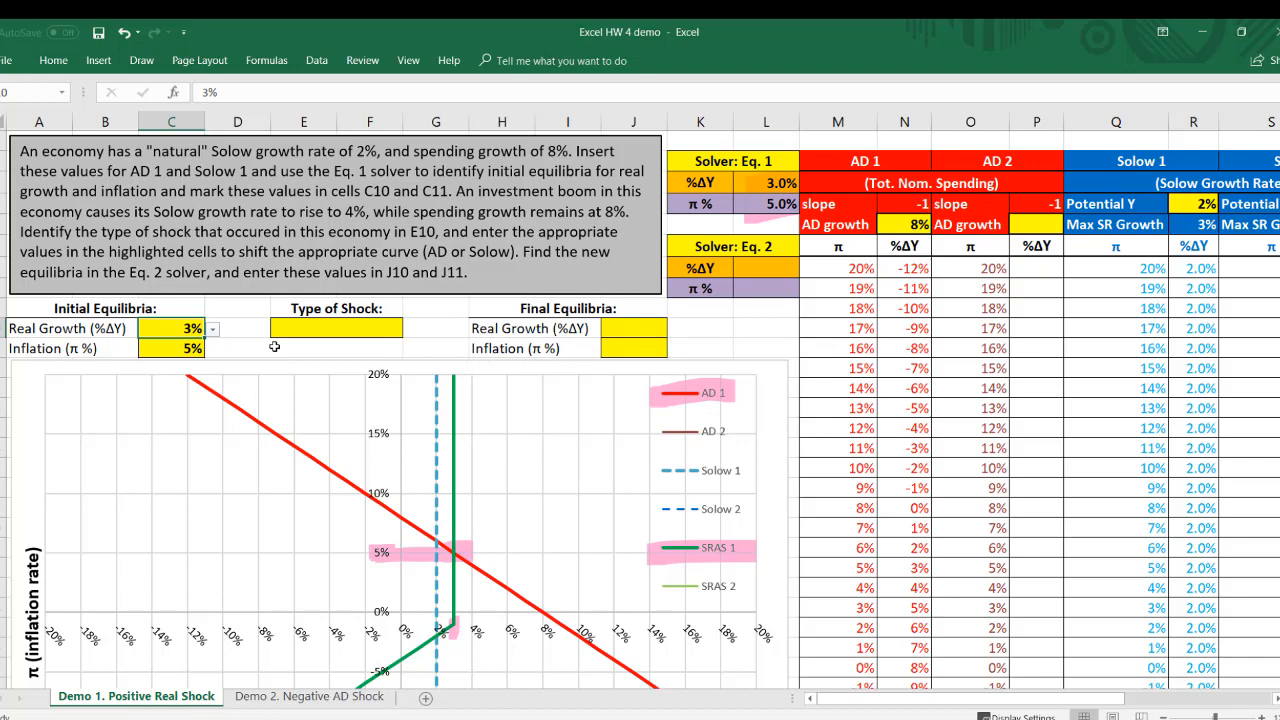
Examine the selectable percentages for the initial real growth in C10 and the initial inflation in C11.
left_click(212, 332)
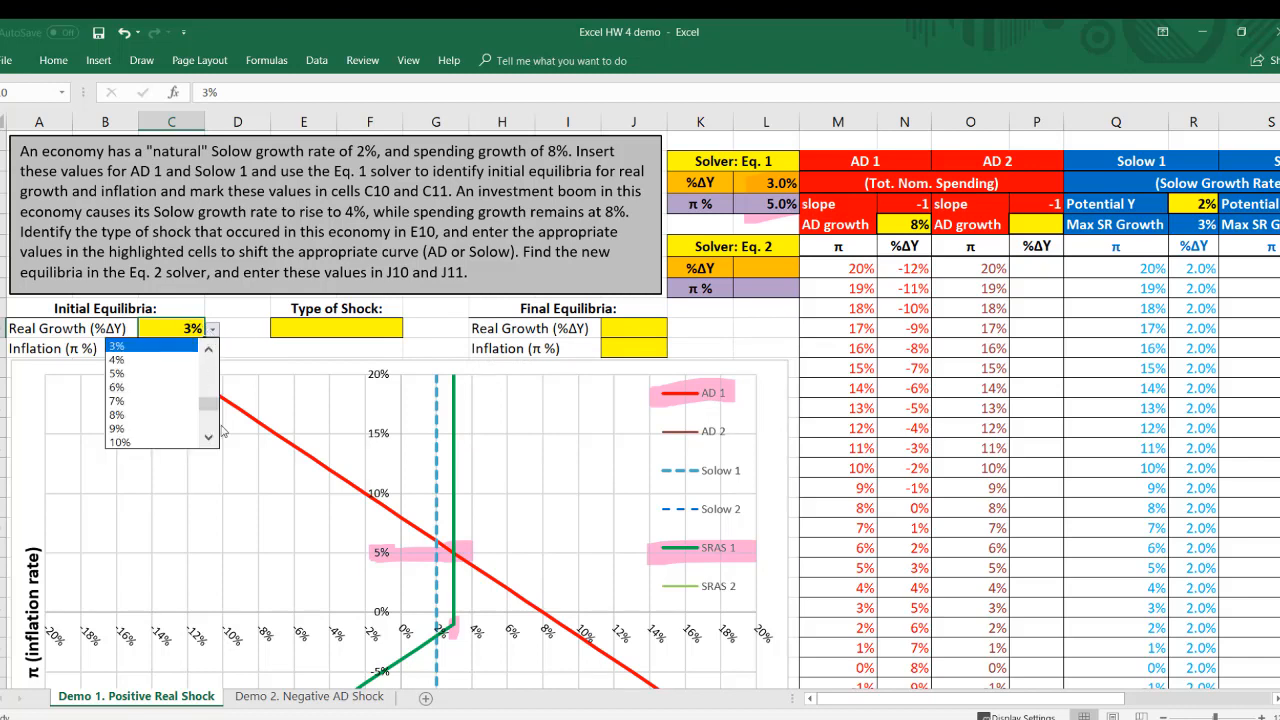
mouse_move(209, 406)
left_mouse_down()
mouse_move(211, 358)
mouse_move(218, 444)
mouse_move(222, 370)
mouse_move(212, 407)
left_mouse_up()
left_click(125, 373)
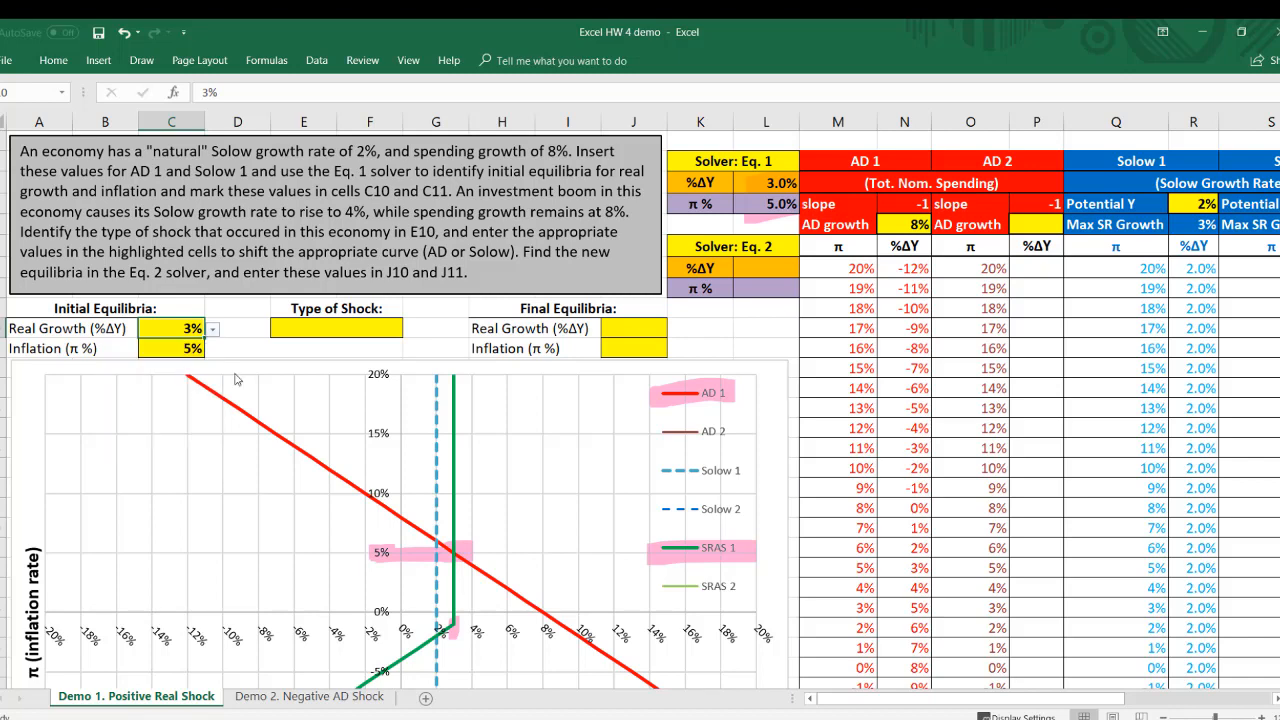
left_click(235, 348)
left_click(201, 347)
left_click(213, 348)
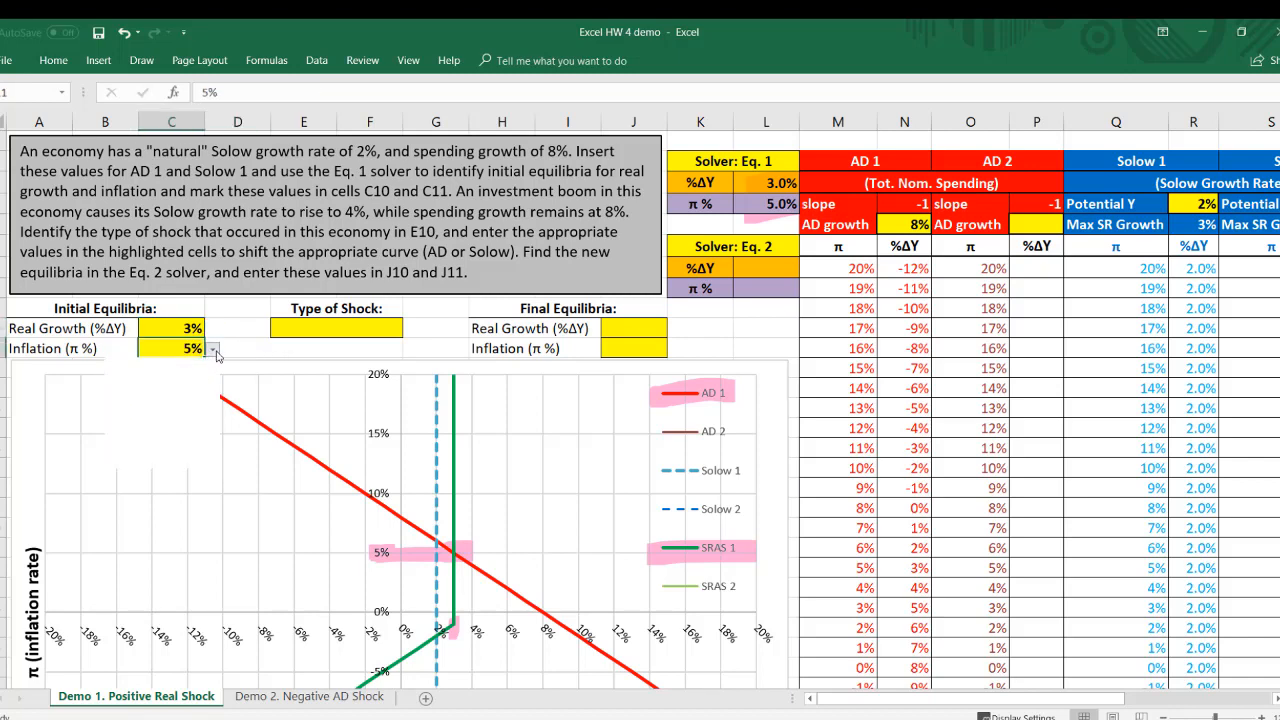
left_click(213, 450)
left_click(211, 454)
left_click_drag(210, 430, 211, 385)
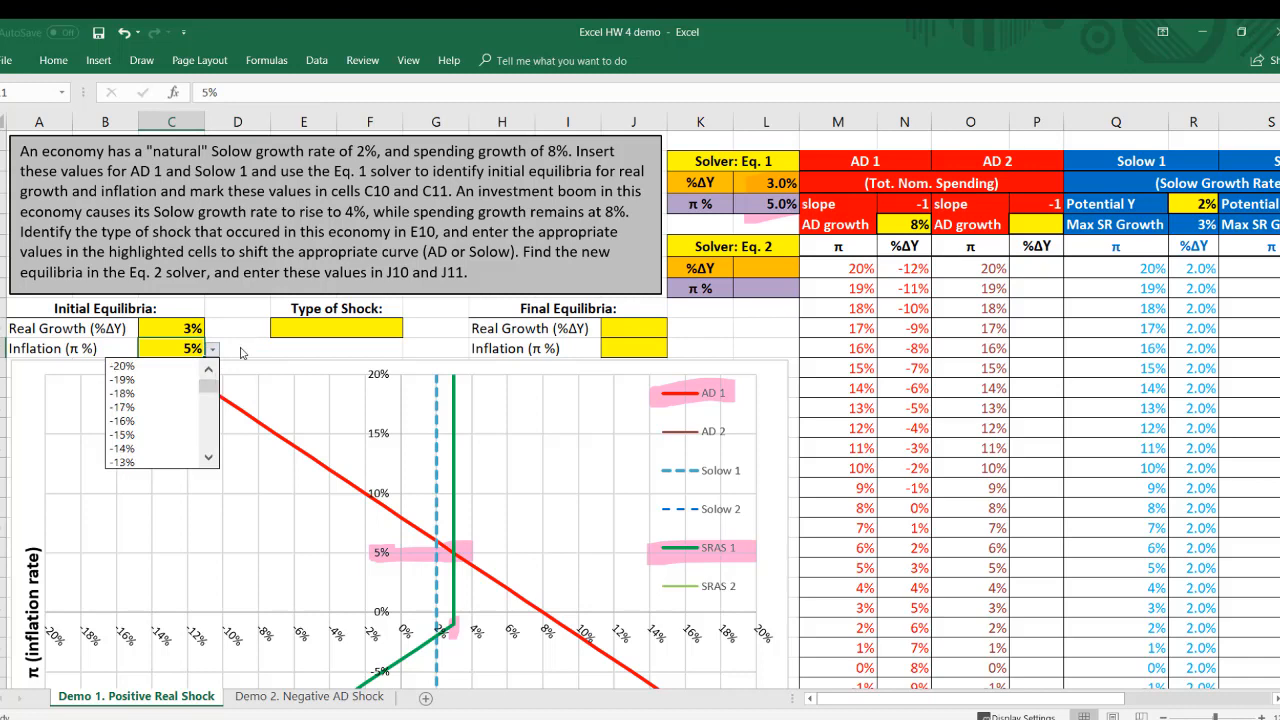
left_click(242, 345)
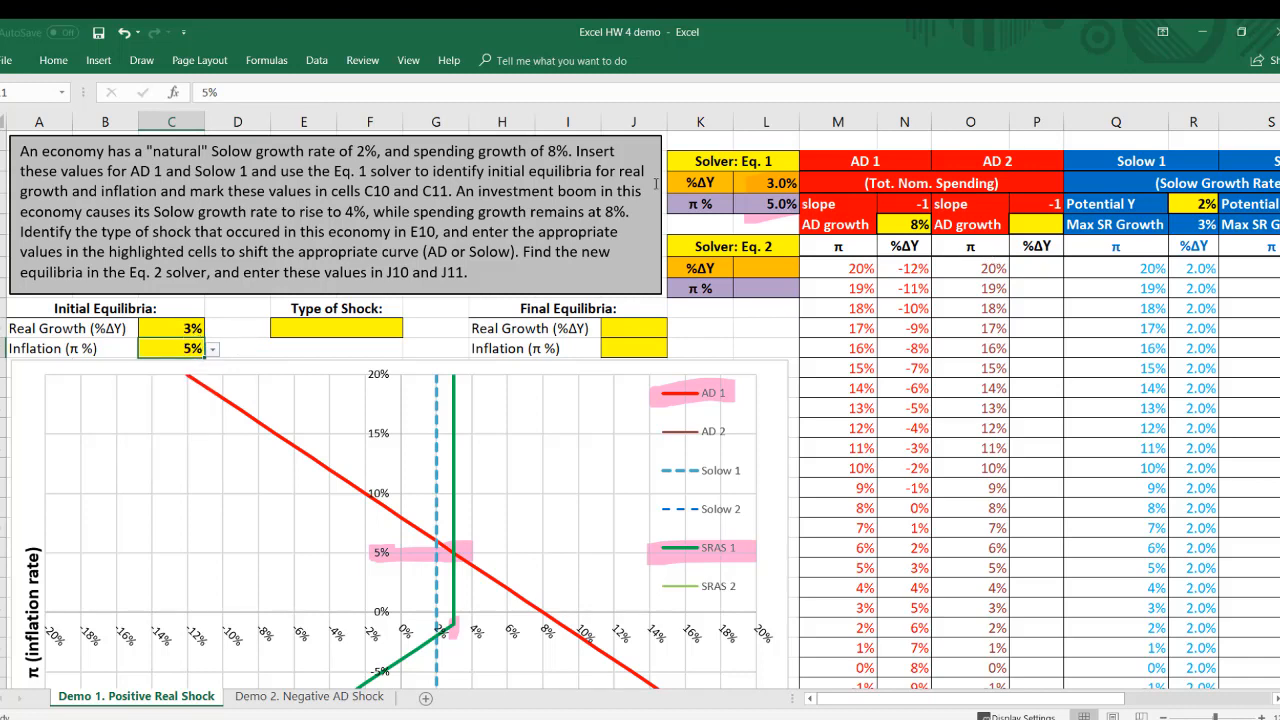
Review the Eq. 1 solver and initial equilibria, and read the problem text from the initial instructions through the investment boom and final equilibrium.
left_click_drag(714, 181, 758, 203)
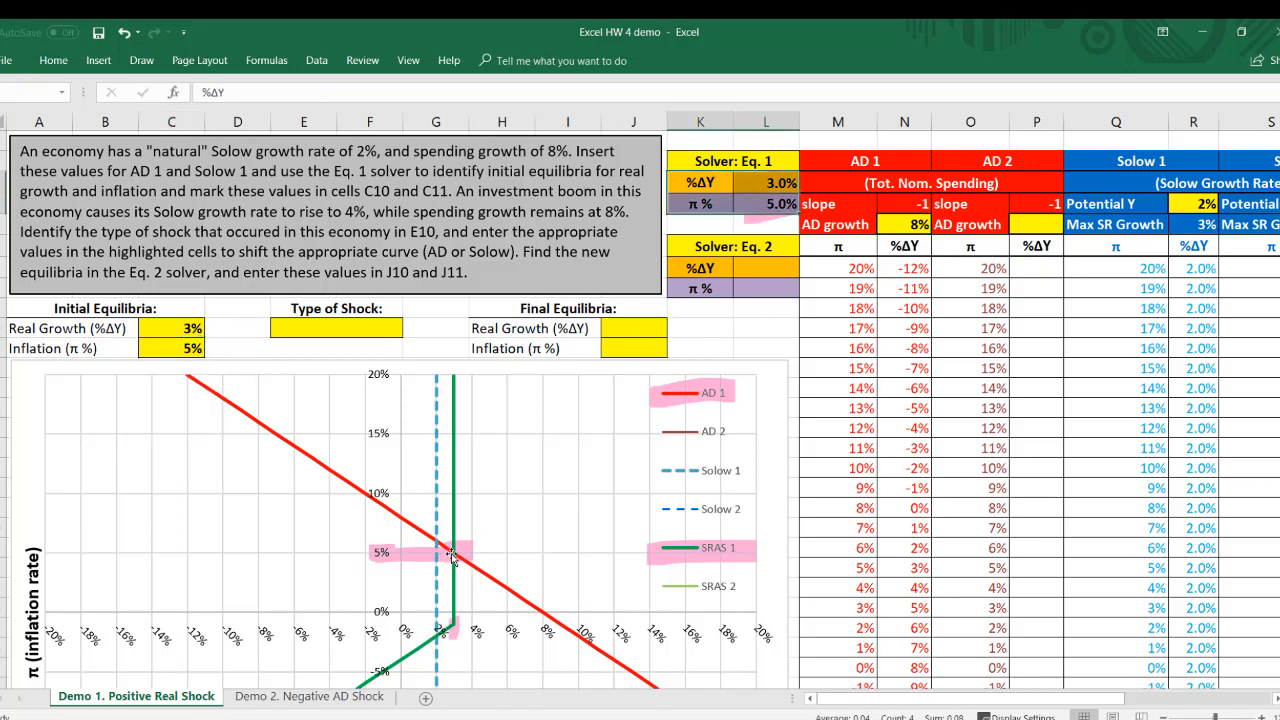
left_click_drag(174, 328, 175, 348)
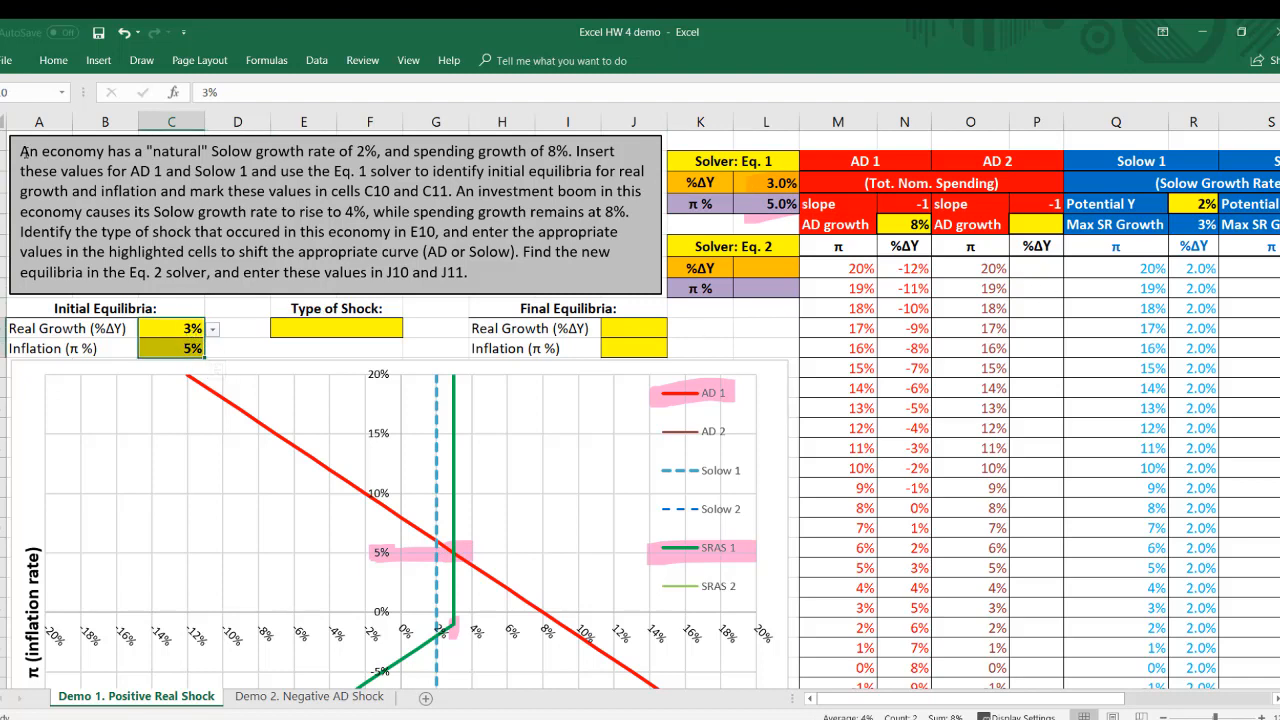
left_click_drag(22, 152, 447, 190)
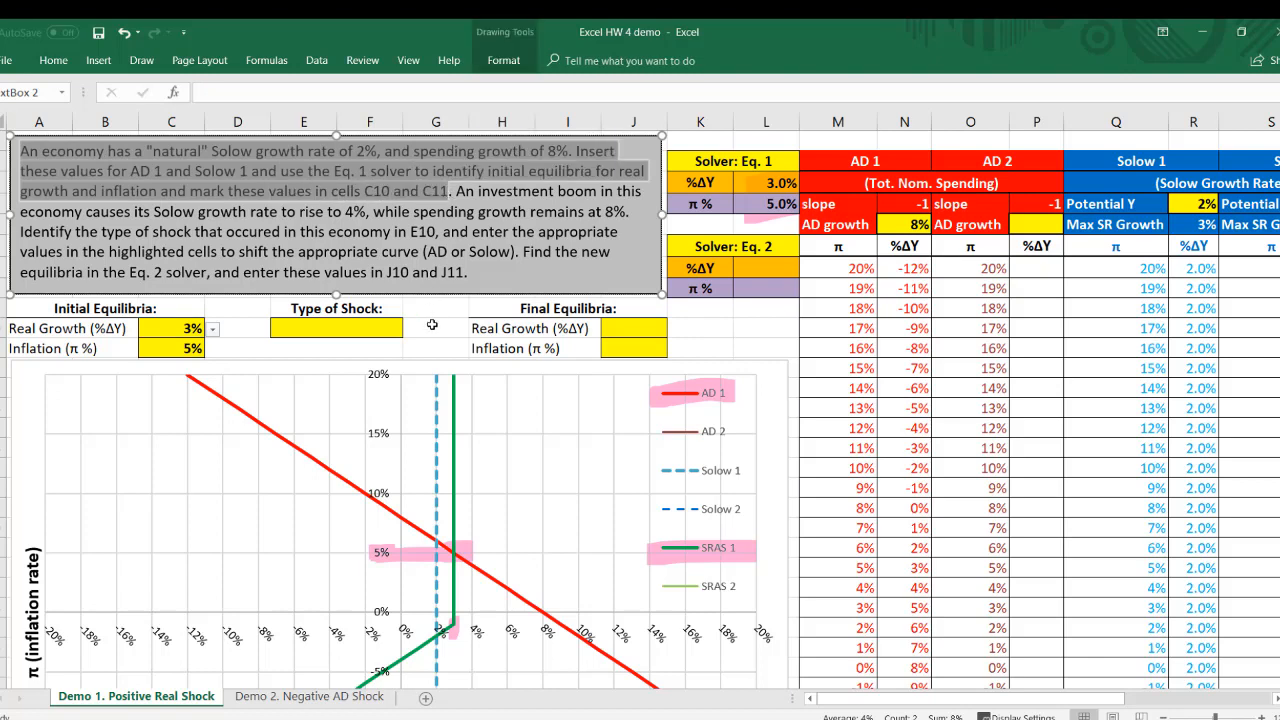
left_click(432, 326)
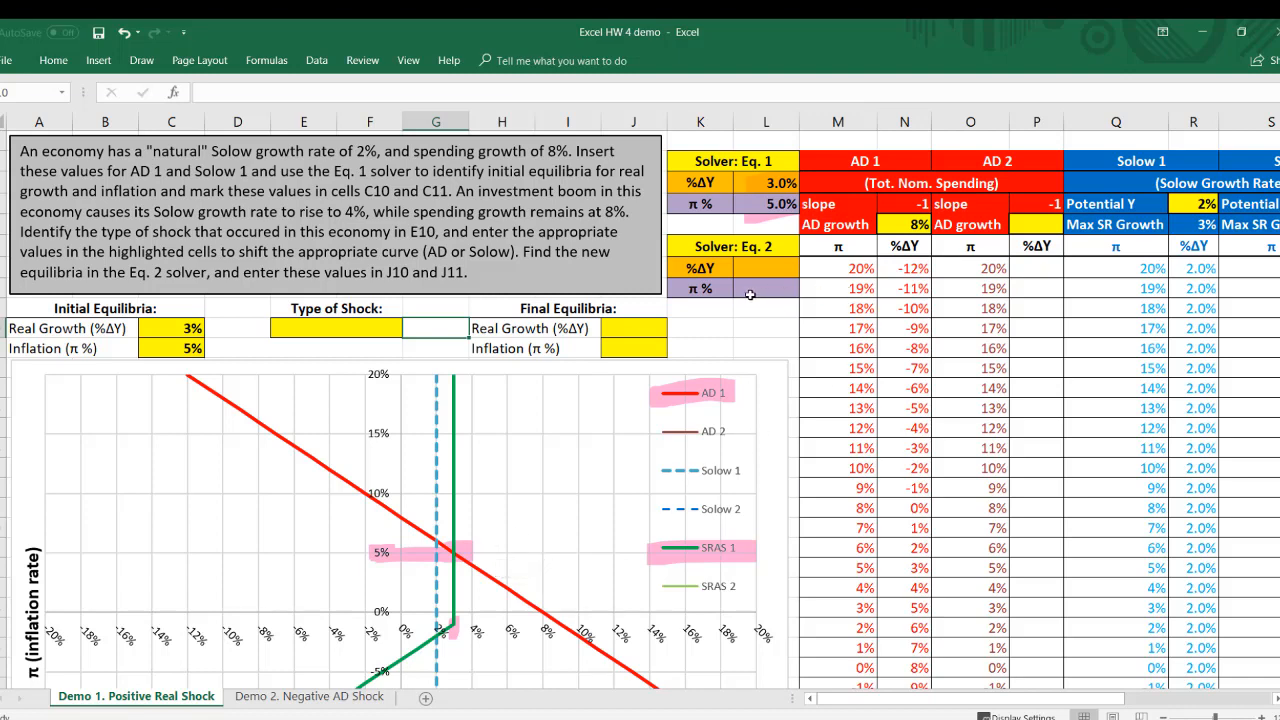
left_click(710, 330)
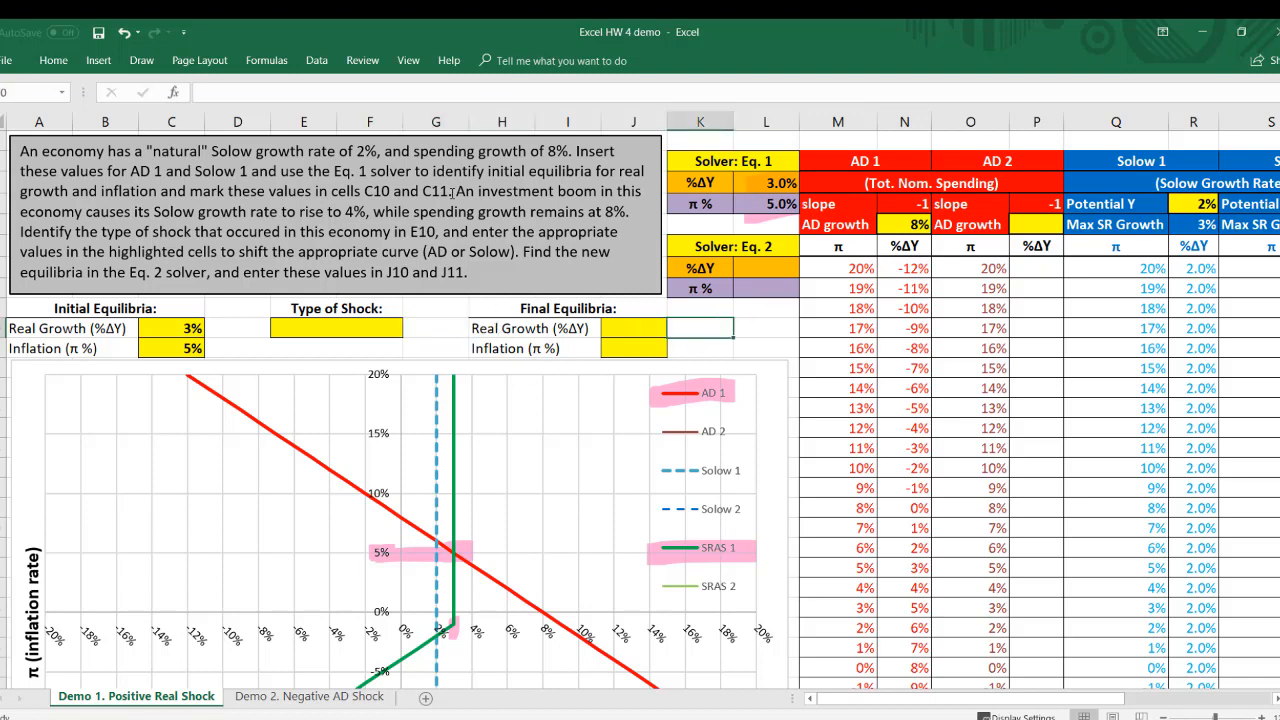
left_click_drag(457, 191, 500, 277)
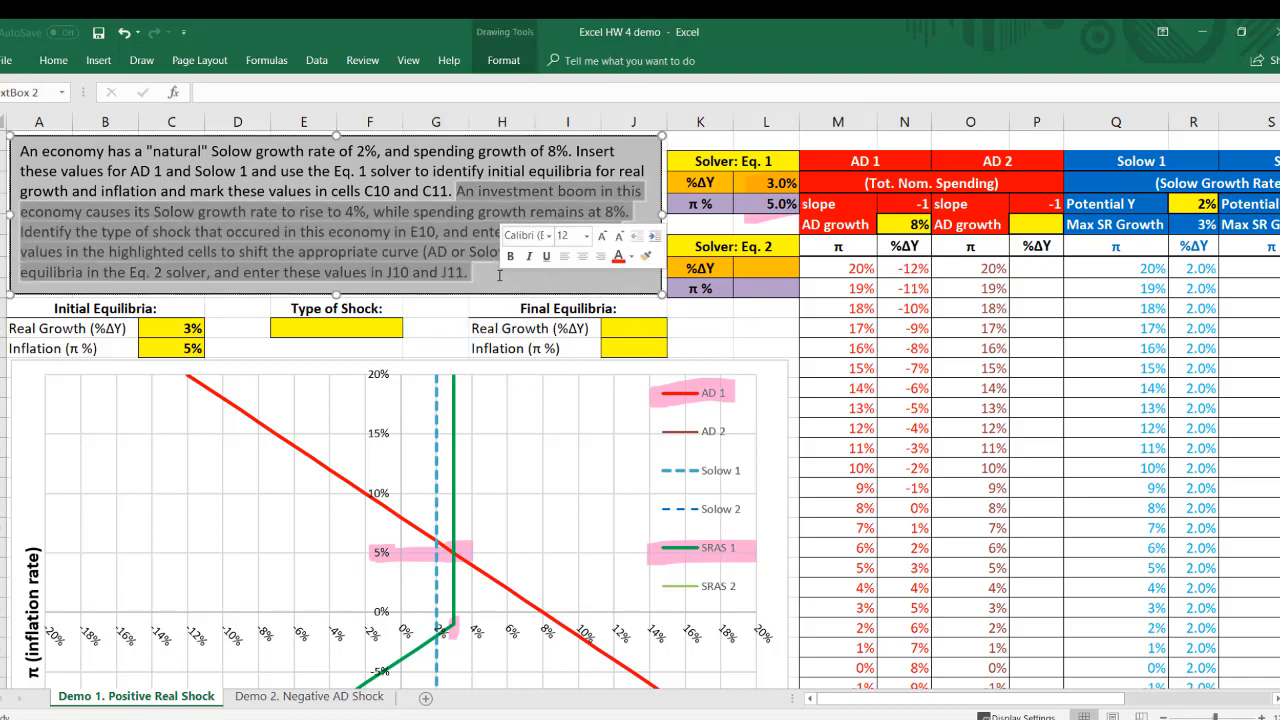
left_click(503, 278)
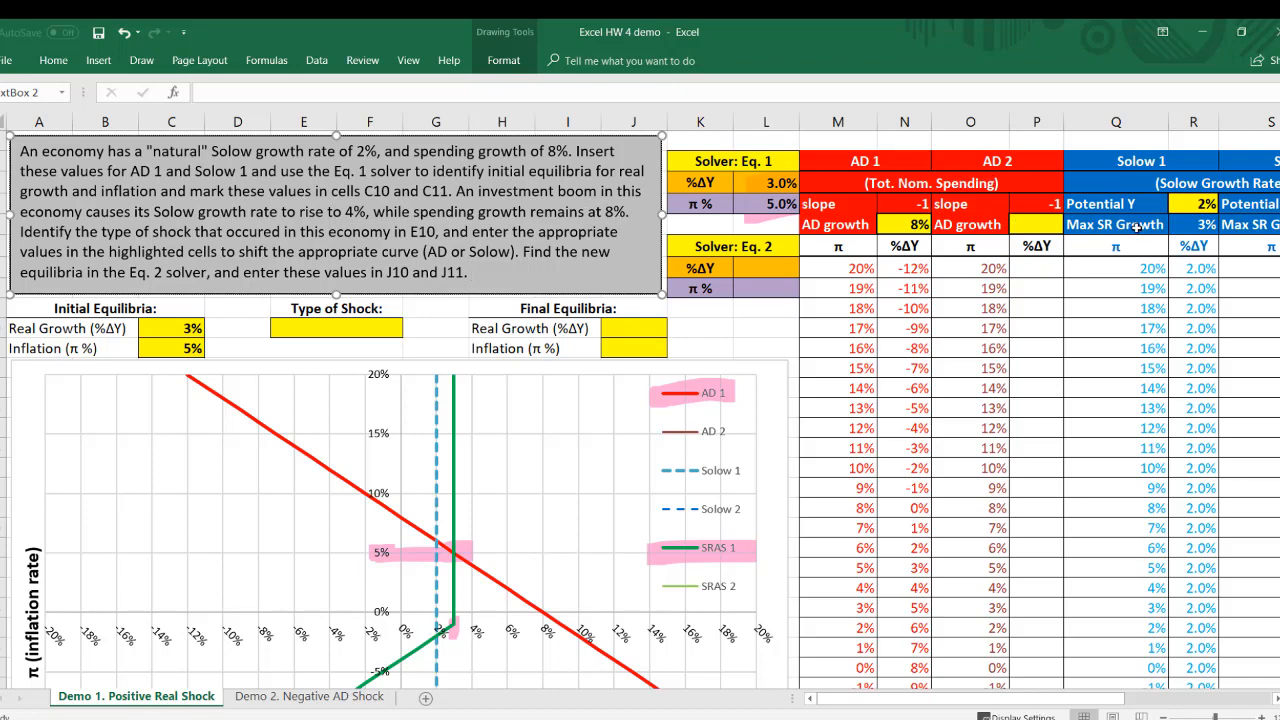
Set Solow 2's Potential Y to 4% to model the investment boom.
left_click_drag(1094, 707, 1126, 707)
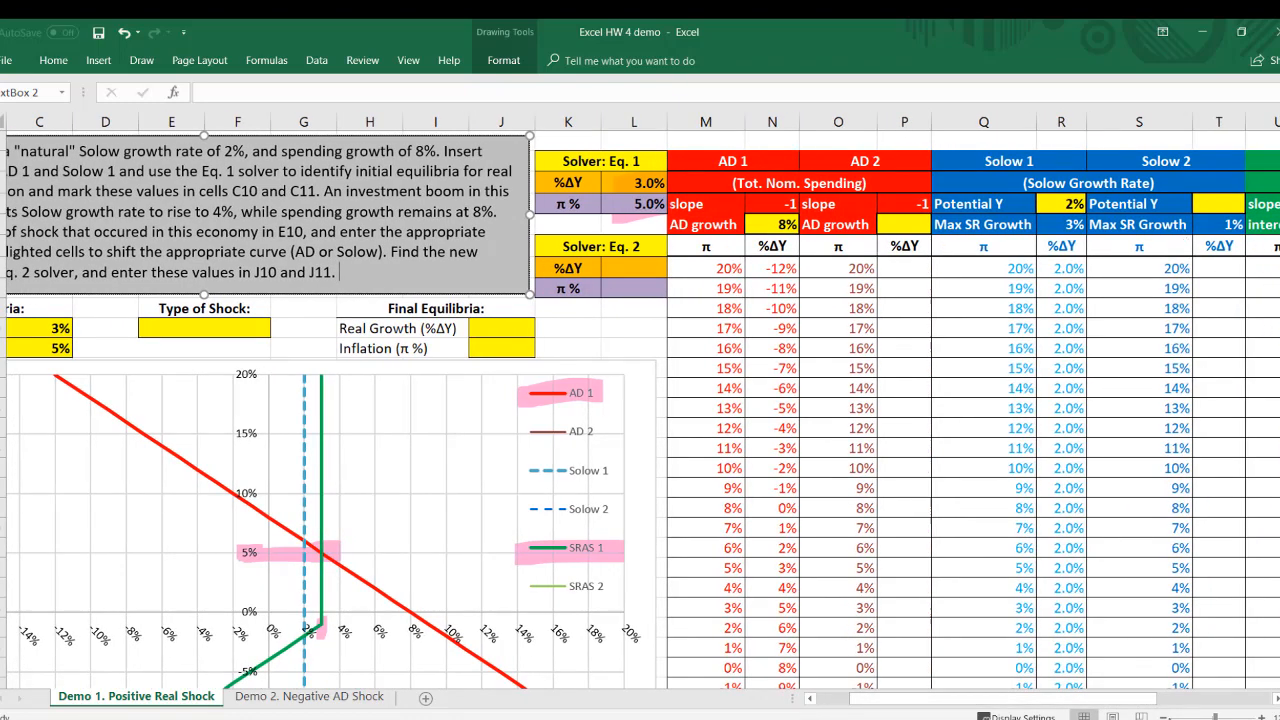
left_click(1163, 716)
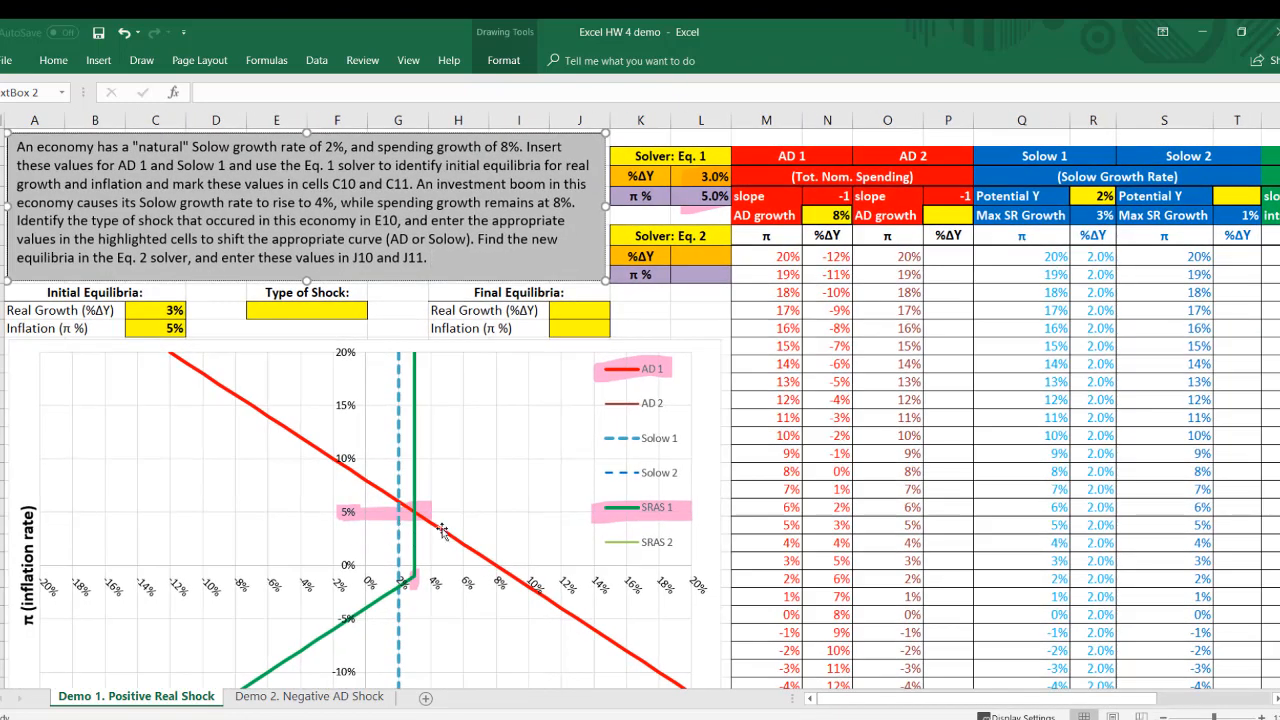
left_click(1226, 201)
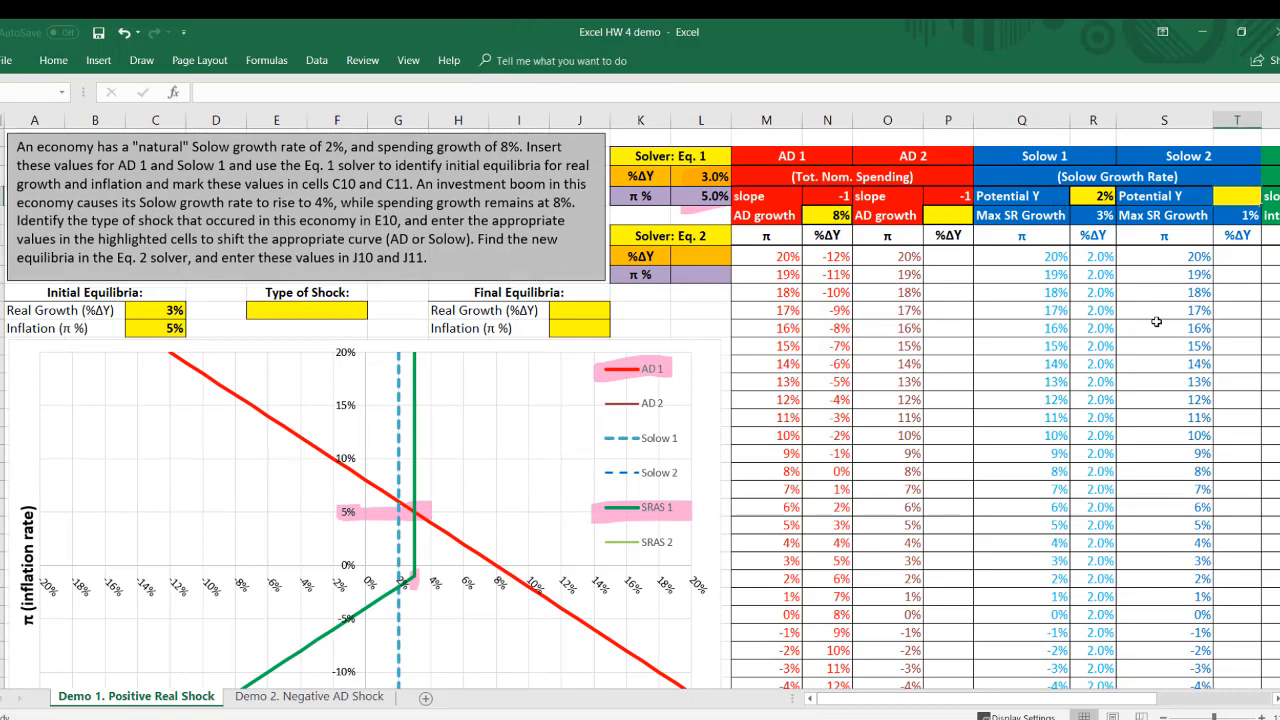
type("4%")
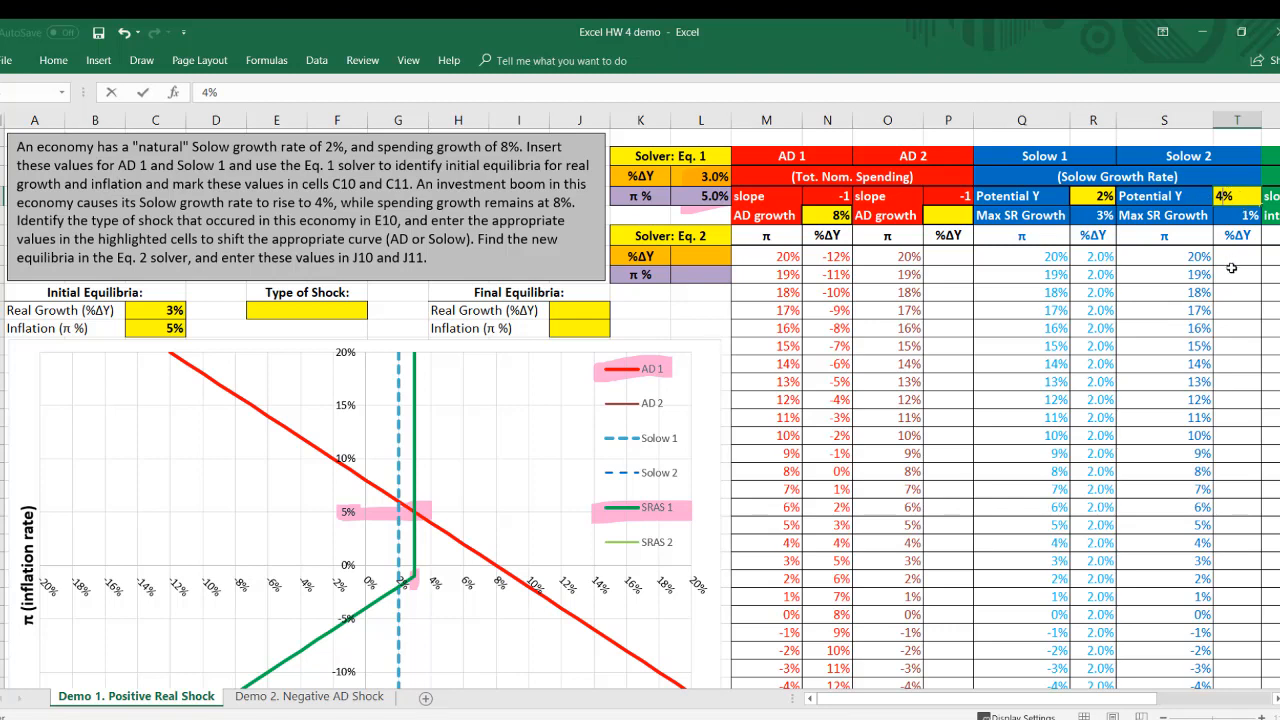
key("Return")
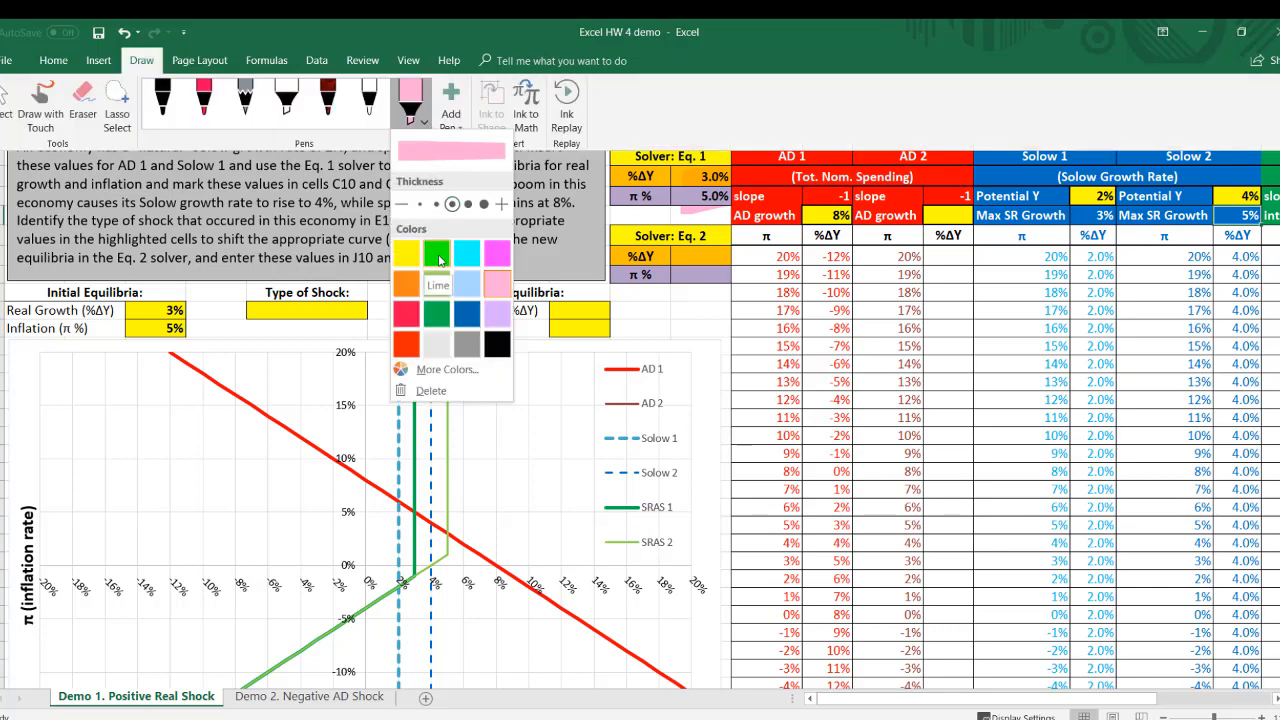
Highlight the Solow 2 and SRAS 2 entries in the chart legend with a lime highlighter.
left_click(436, 254)
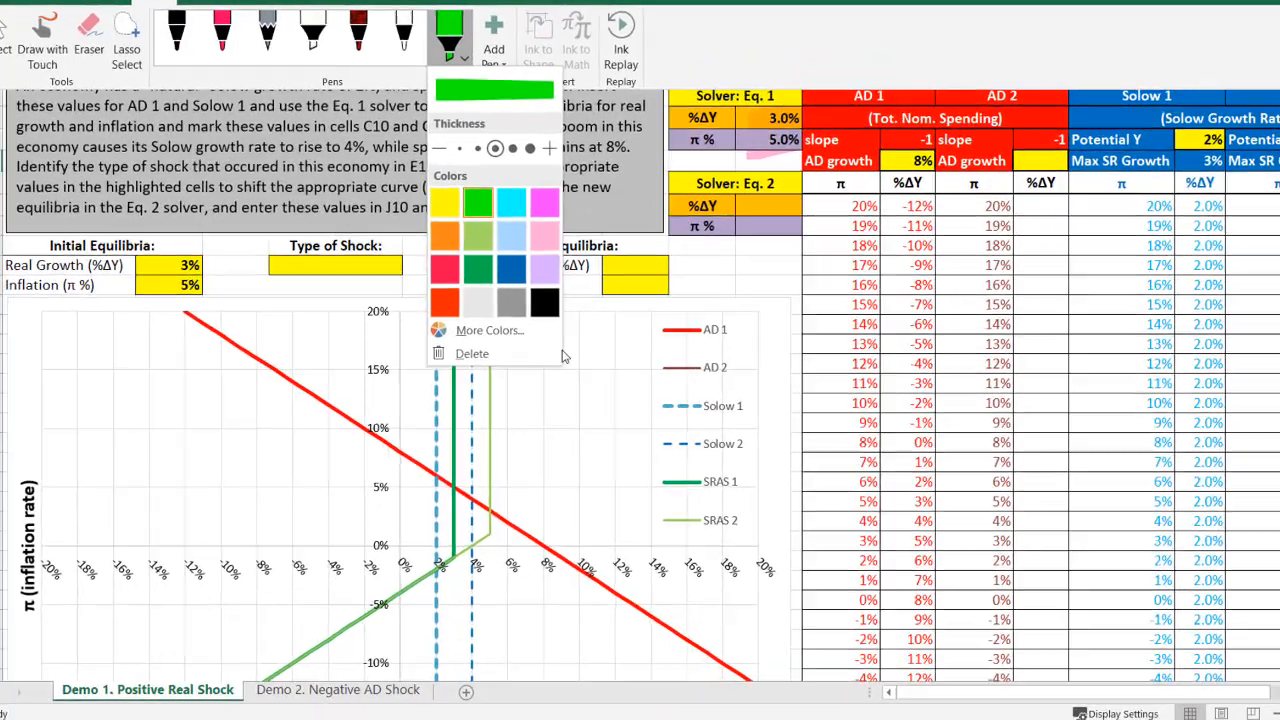
left_click(604, 445)
left_click_drag(605, 474, 679, 473)
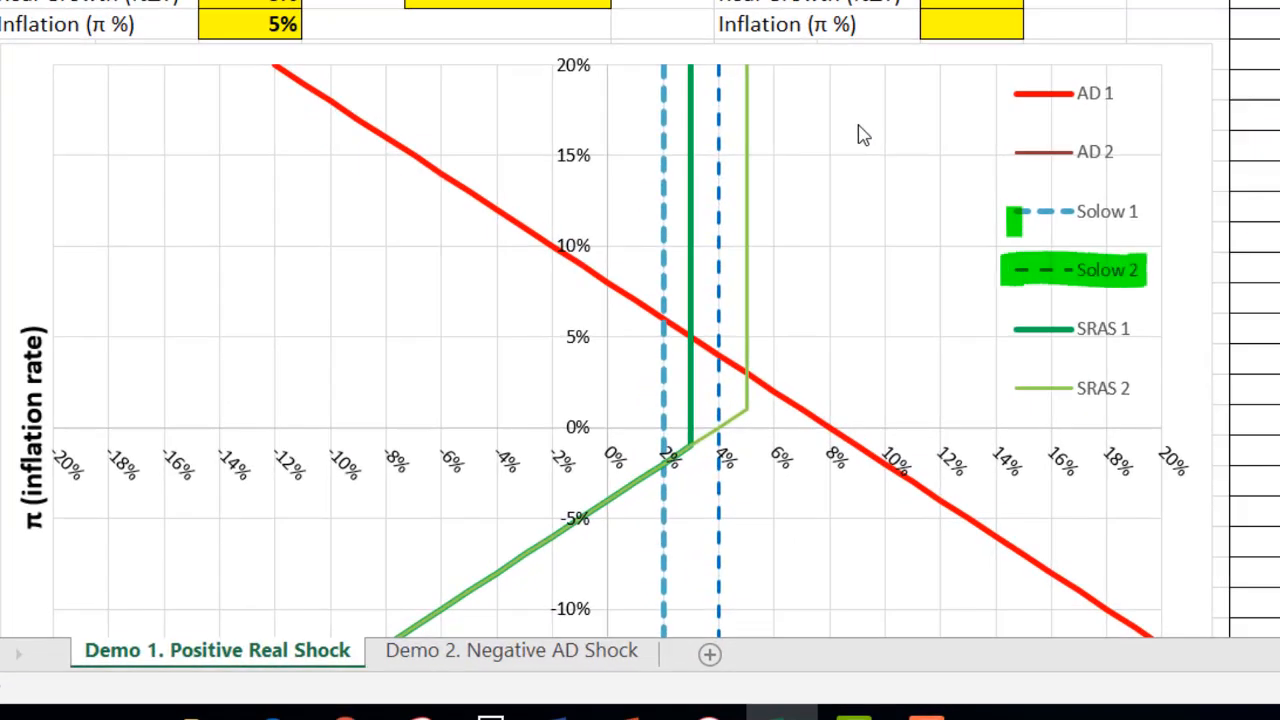
left_click_drag(1004, 391, 1148, 391)
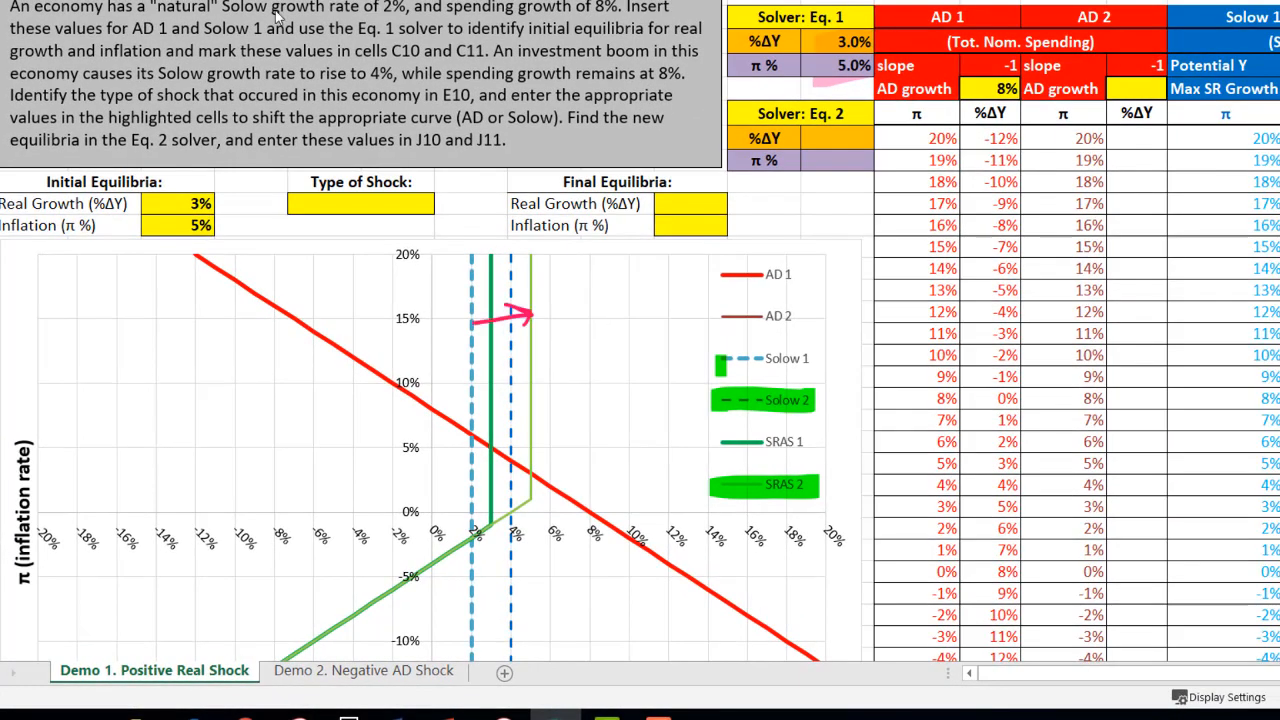
Draw pink arrows showing the rightward shift from the Solow 1 curve, and circle 2% and 4% on the growth axis.
left_click_drag(524, 323, 510, 334)
mouse_move(475, 447)
left_mouse_down()
mouse_move(531, 431)
mouse_move(516, 440)
left_mouse_up()
mouse_move(472, 567)
left_mouse_down()
mouse_move(540, 556)
mouse_move(528, 575)
left_mouse_up()
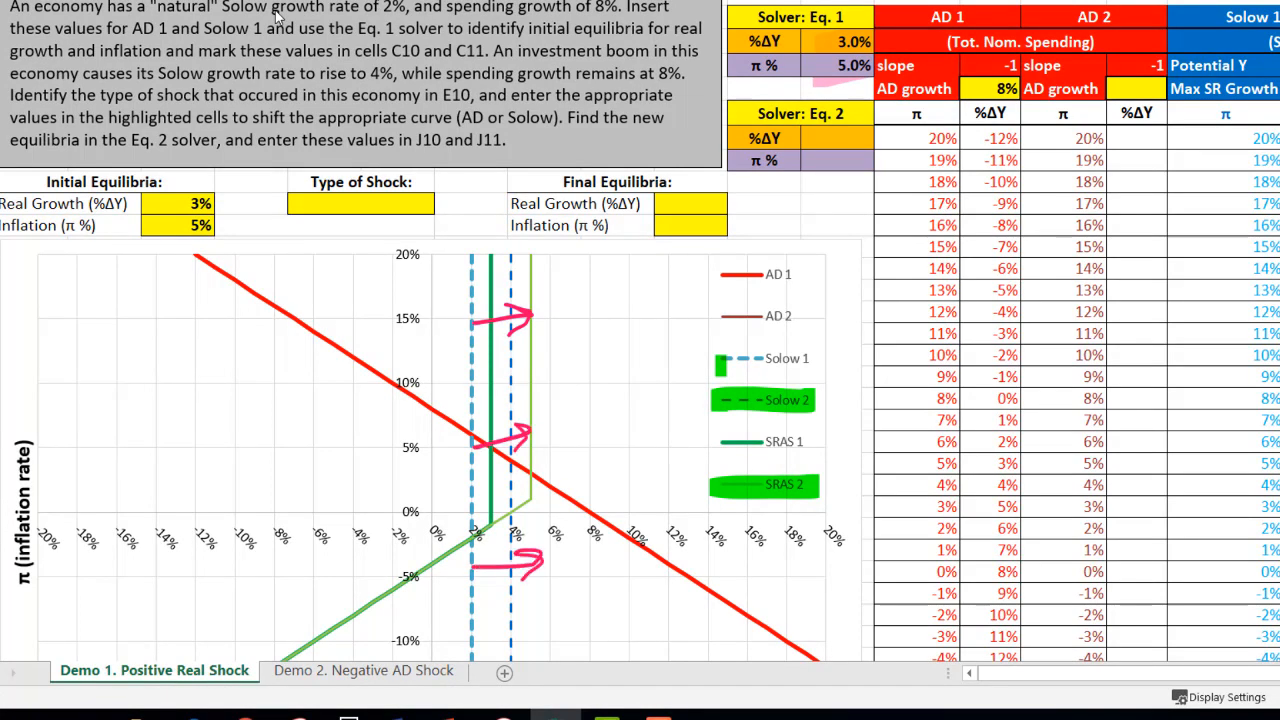
left_click_drag(480, 521, 482, 538)
mouse_move(529, 526)
left_mouse_down()
mouse_move(513, 520)
mouse_move(527, 524)
left_mouse_up()
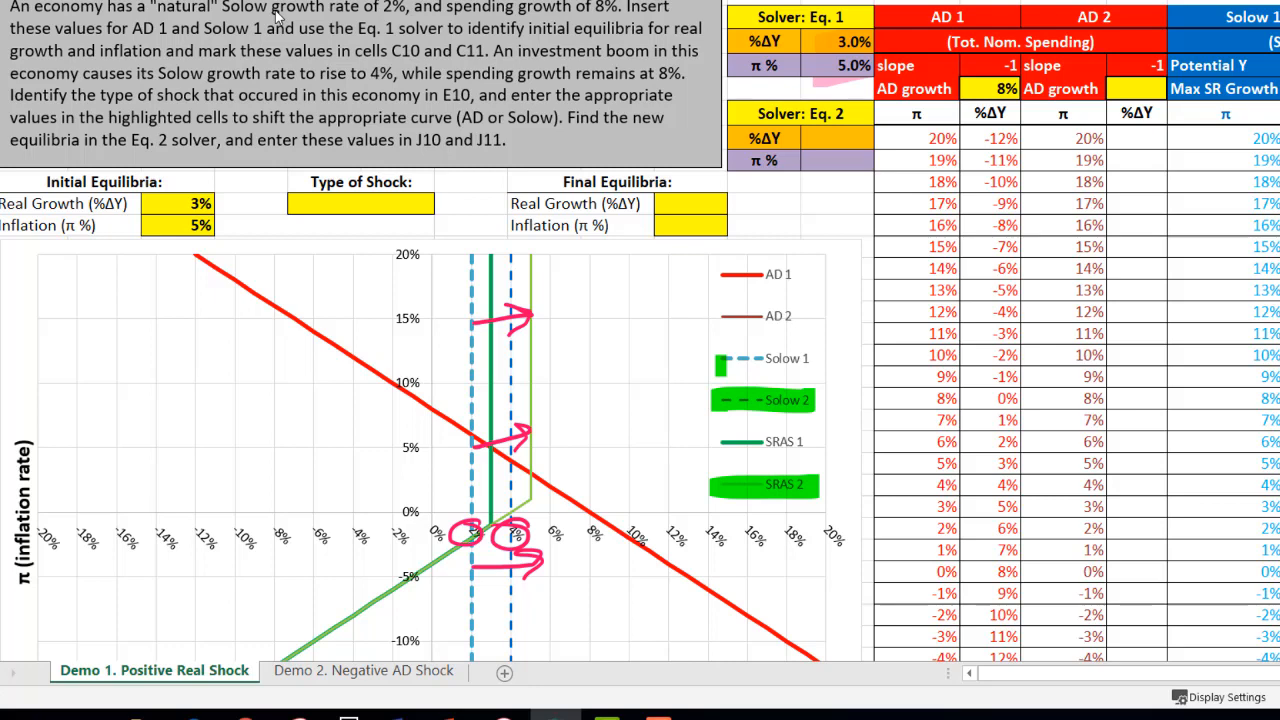
Set AD 2's AD growth to 8%.
left_click(1151, 95)
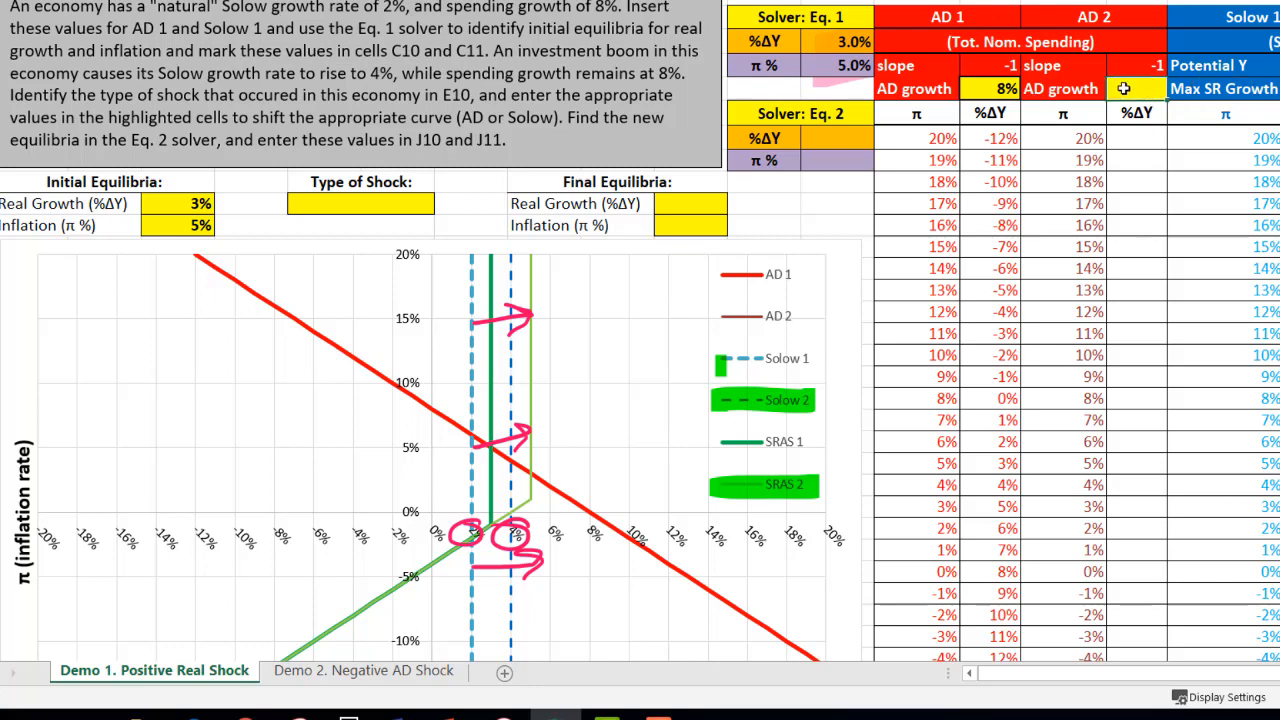
type("8")
key("Return")
left_click(656, 316)
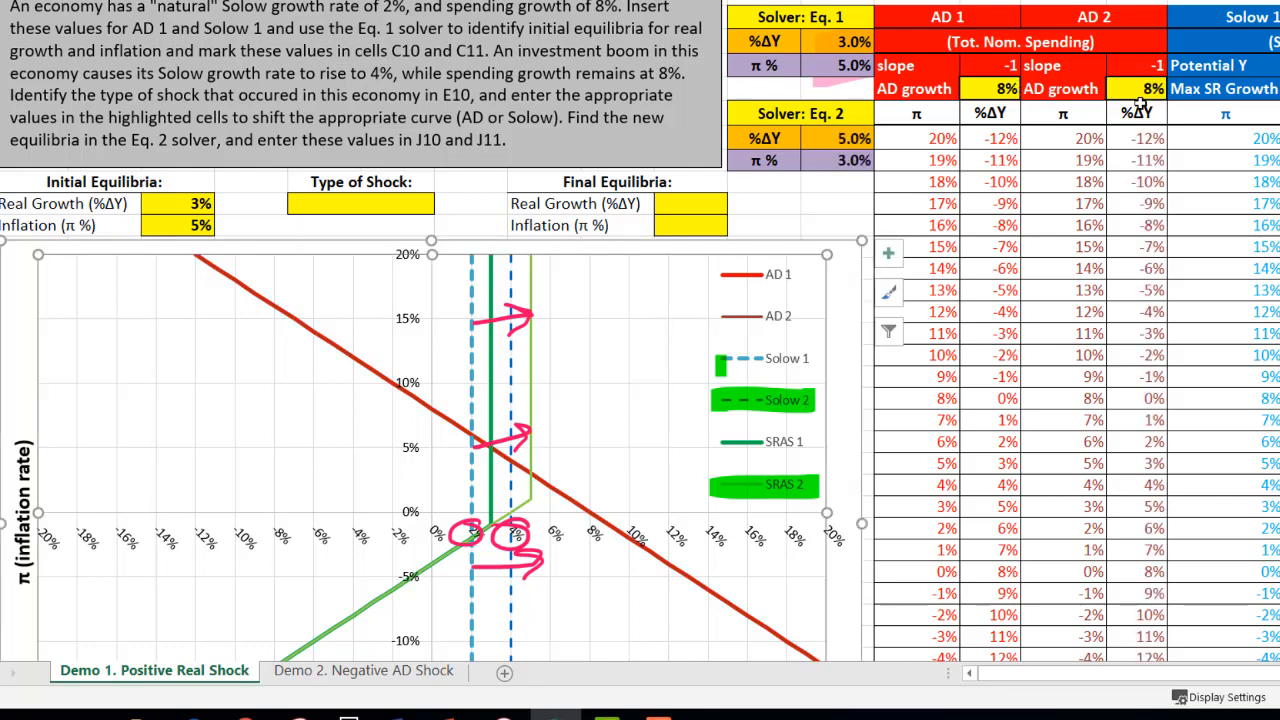
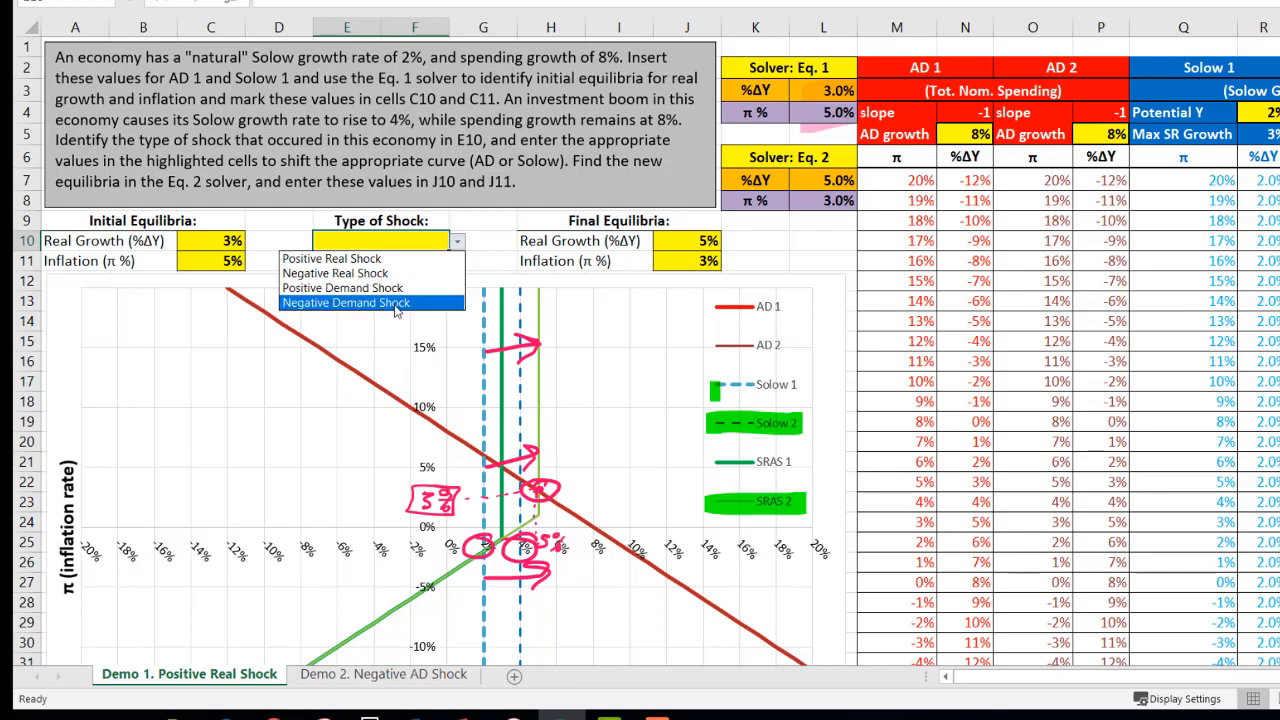
Set the Type of Shock in E10 to Positive Real Shock.
key("Escape")
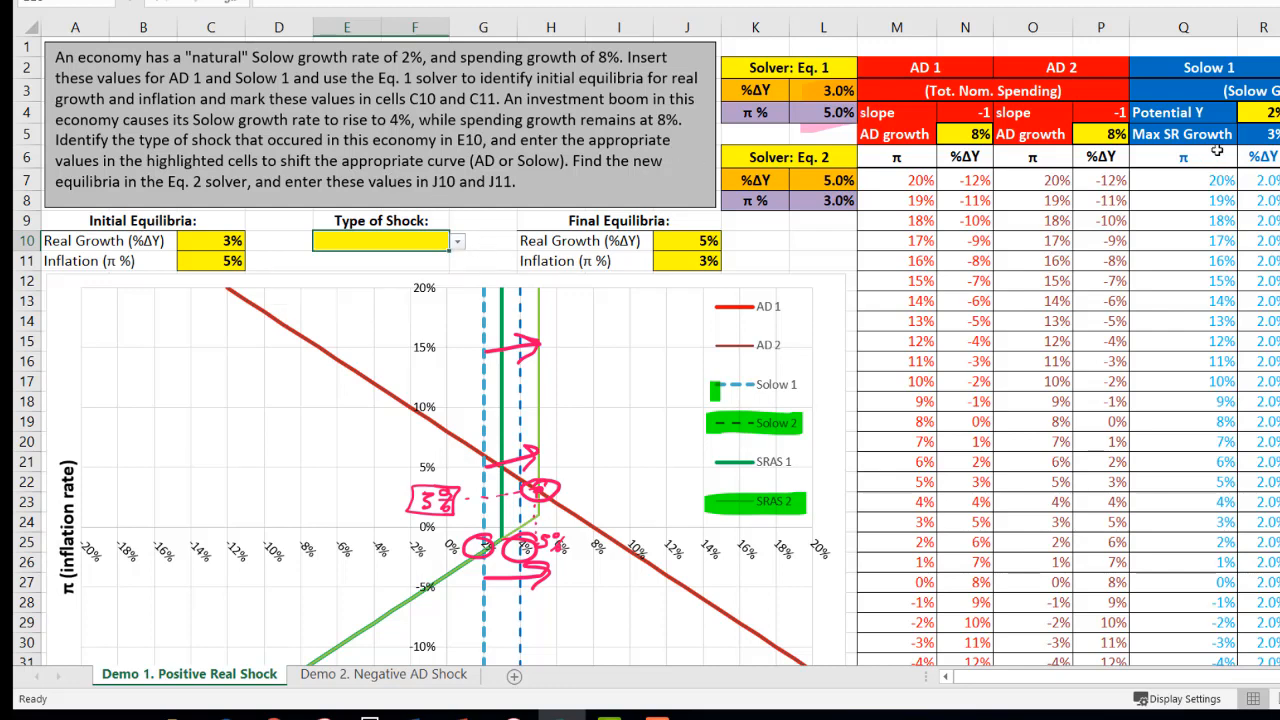
left_click(1181, 72)
key("shift+Down")
key("shift+Down")
key("shift+Down")
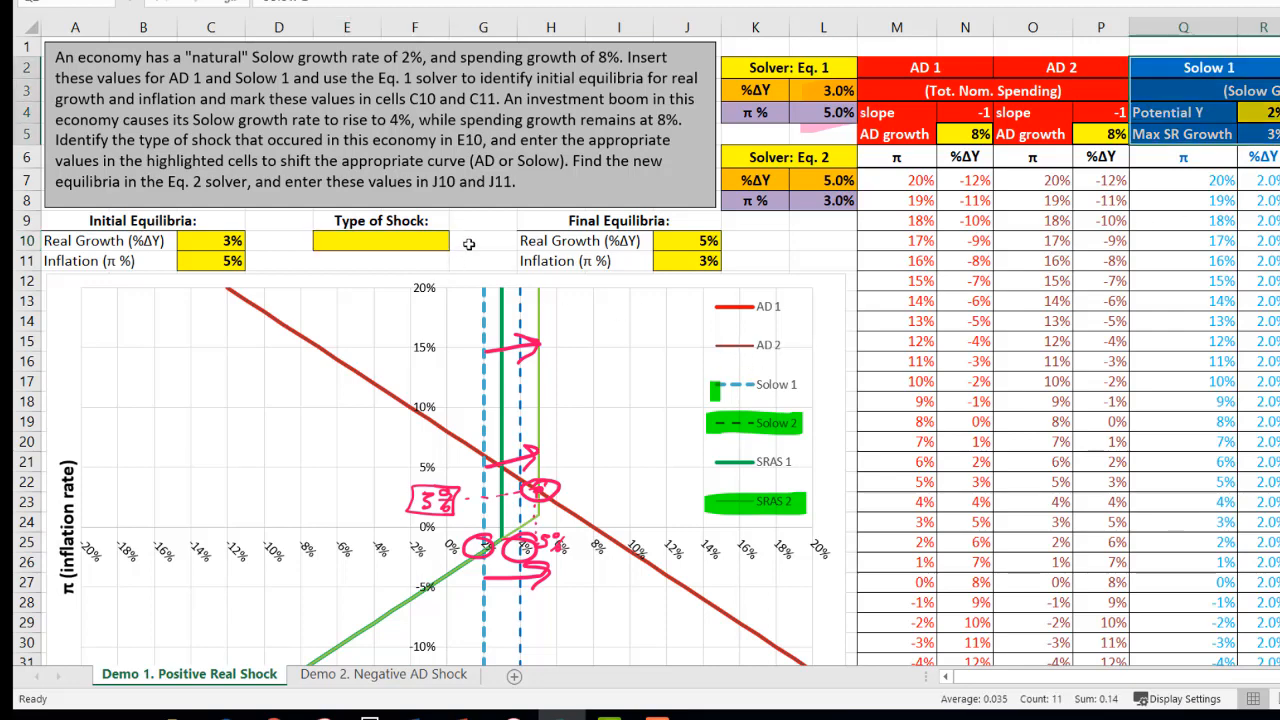
left_click(429, 246)
left_click(457, 243)
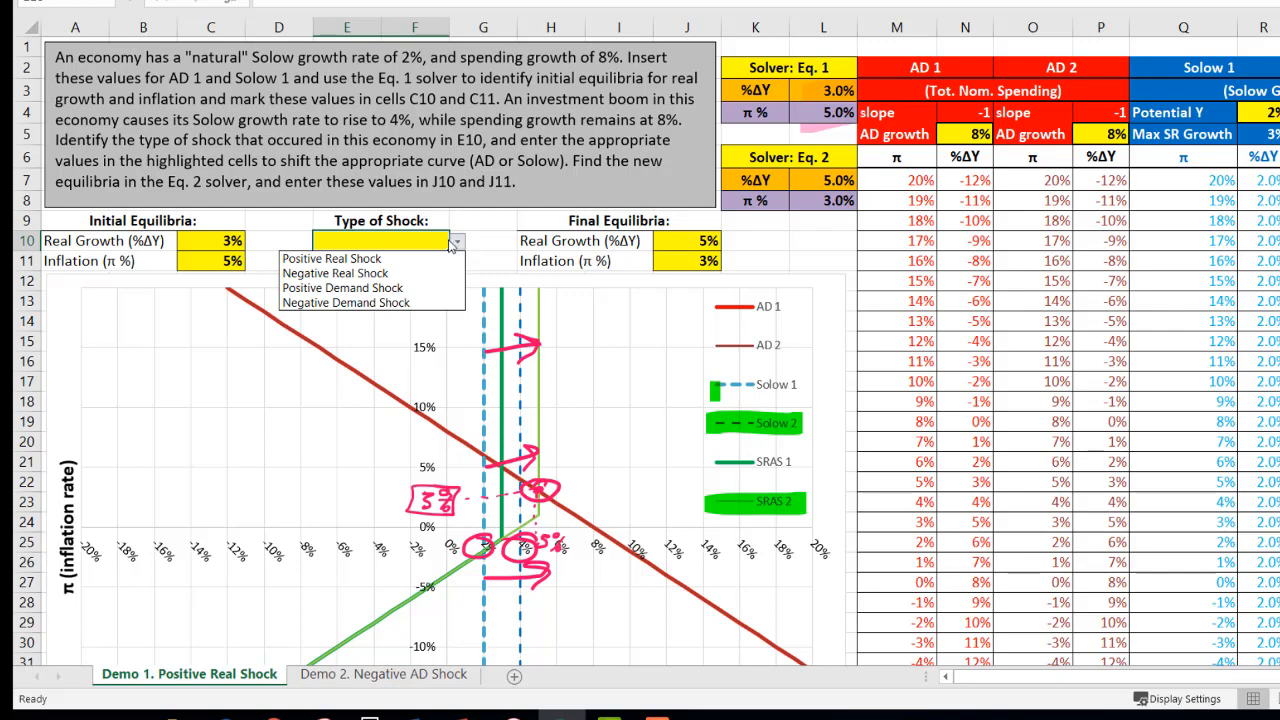
left_click(332, 259)
left_click(492, 241)
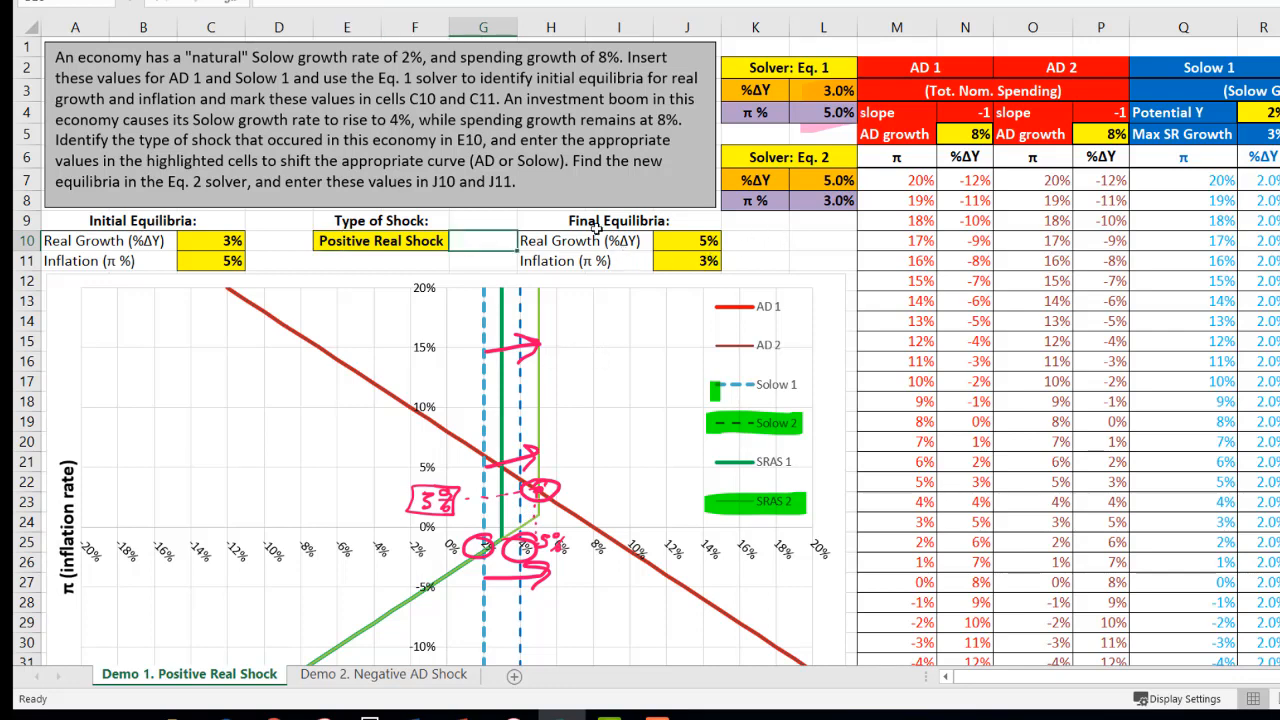
Review the initial equilibria against the Eq. 1 solver, the final equilibria, and the AD 2 and Solow 2 growth inputs.
left_click_drag(206, 240, 207, 259)
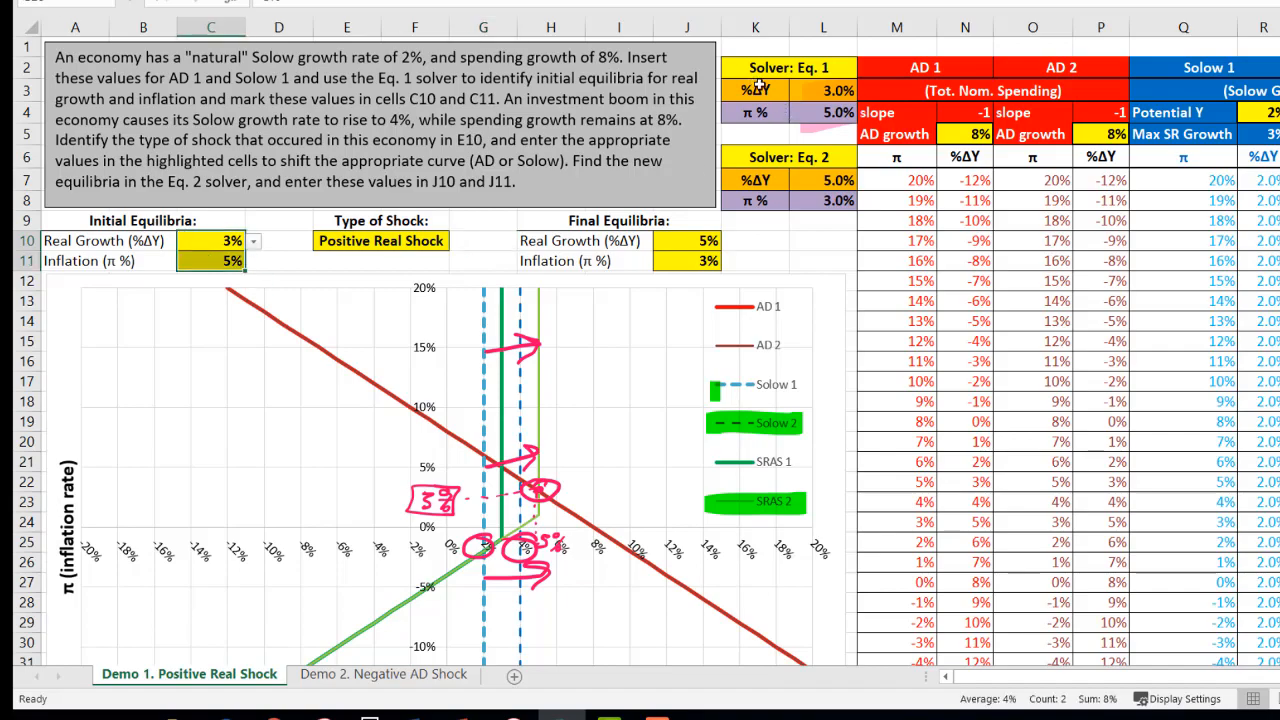
left_click_drag(760, 86, 815, 112)
left_click_drag(940, 66, 957, 142)
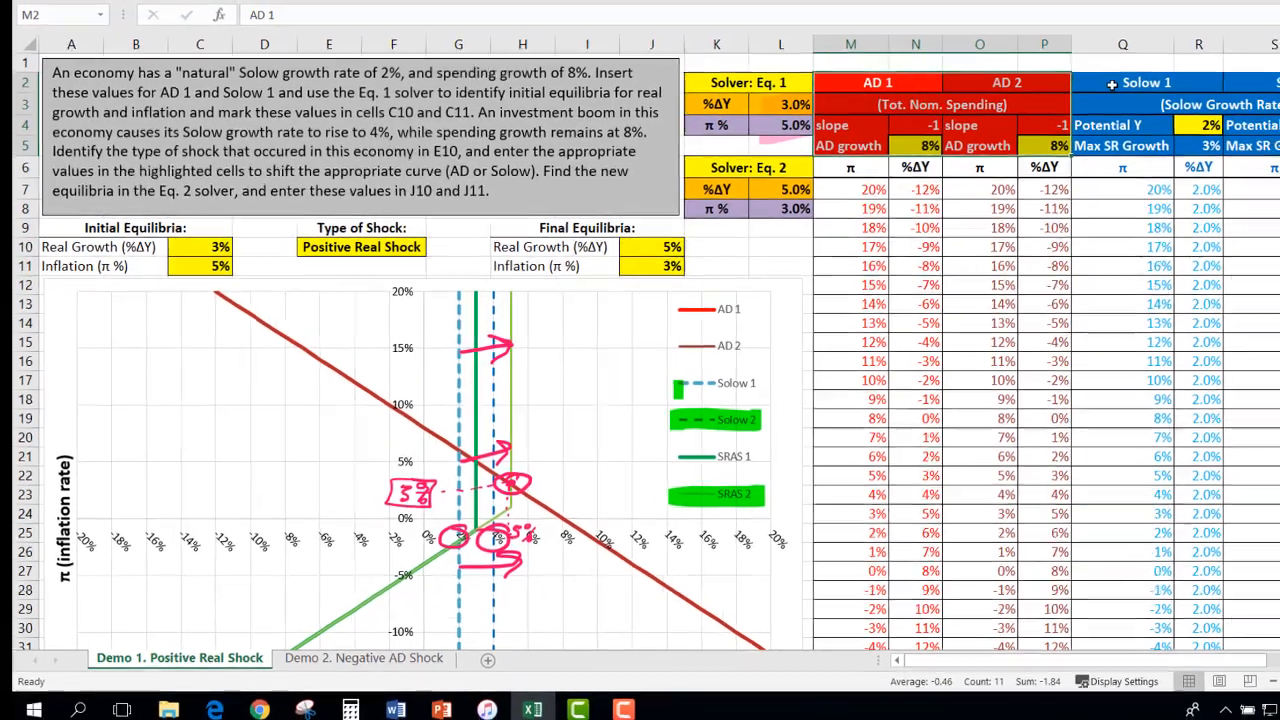
left_click_drag(1180, 67, 1200, 137)
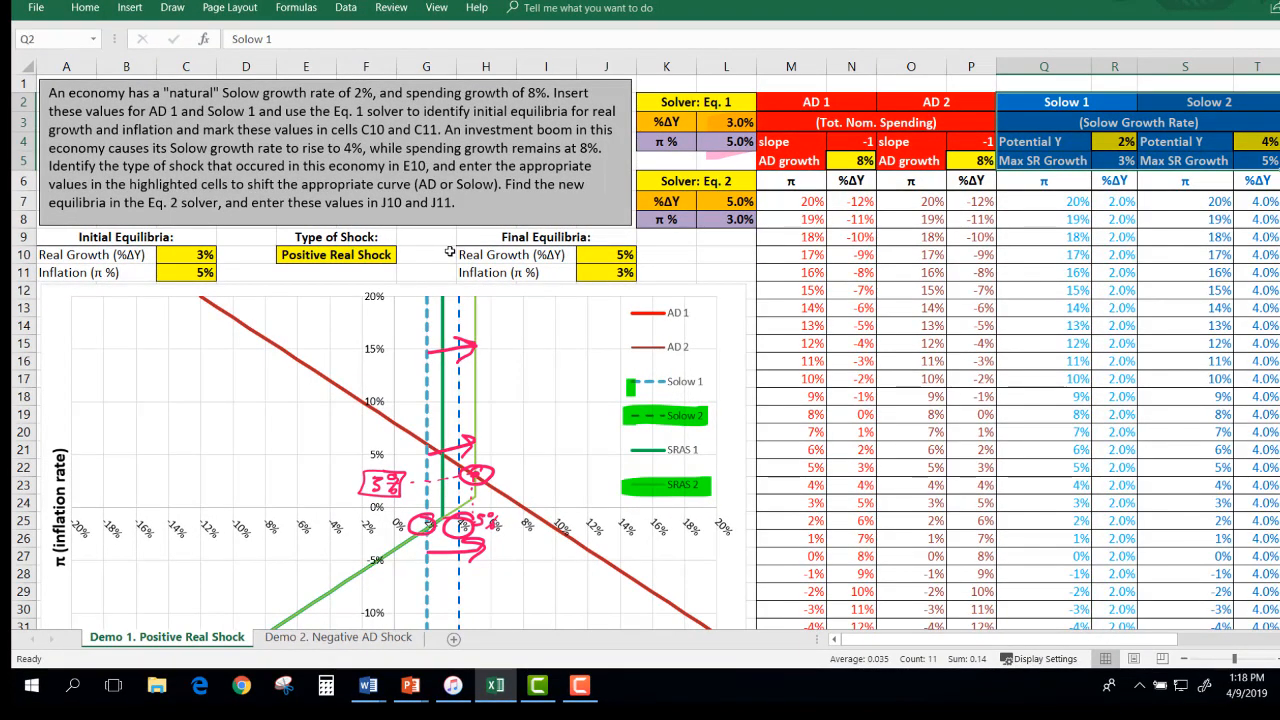
left_click_drag(458, 245, 606, 274)
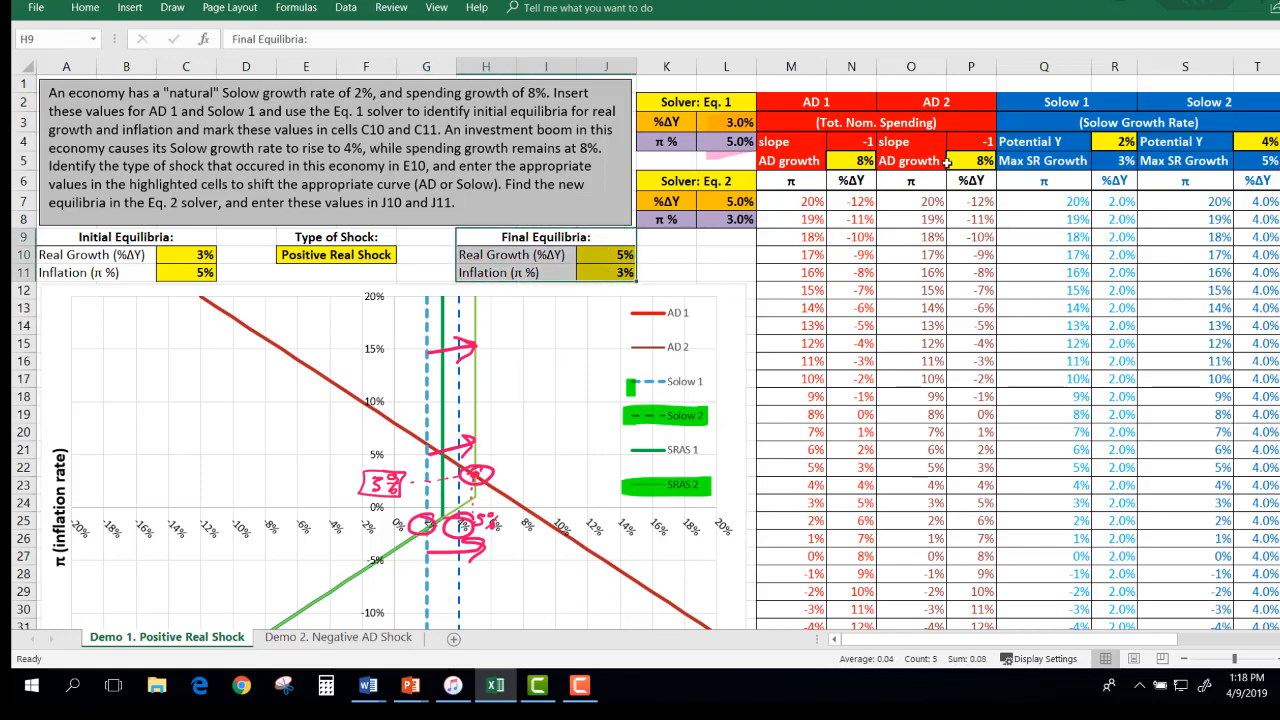
left_click(964, 160)
left_click(1254, 144)
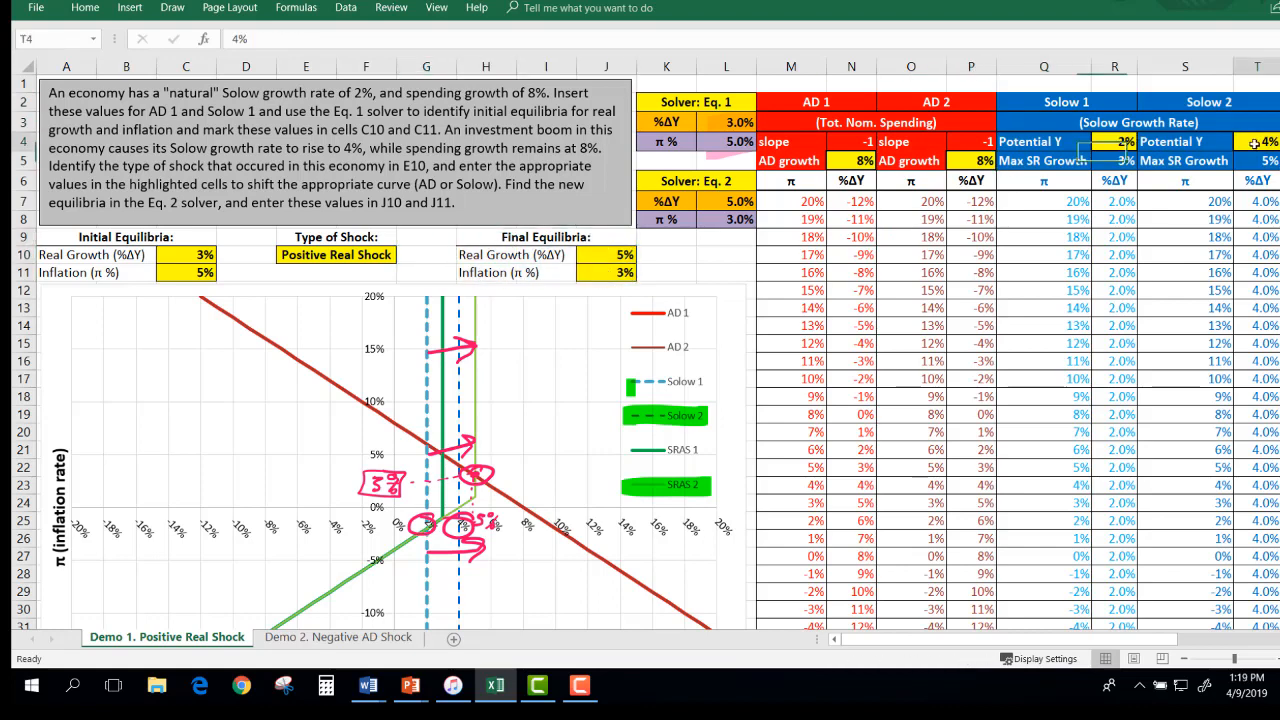
left_click(974, 160)
left_click(1267, 145)
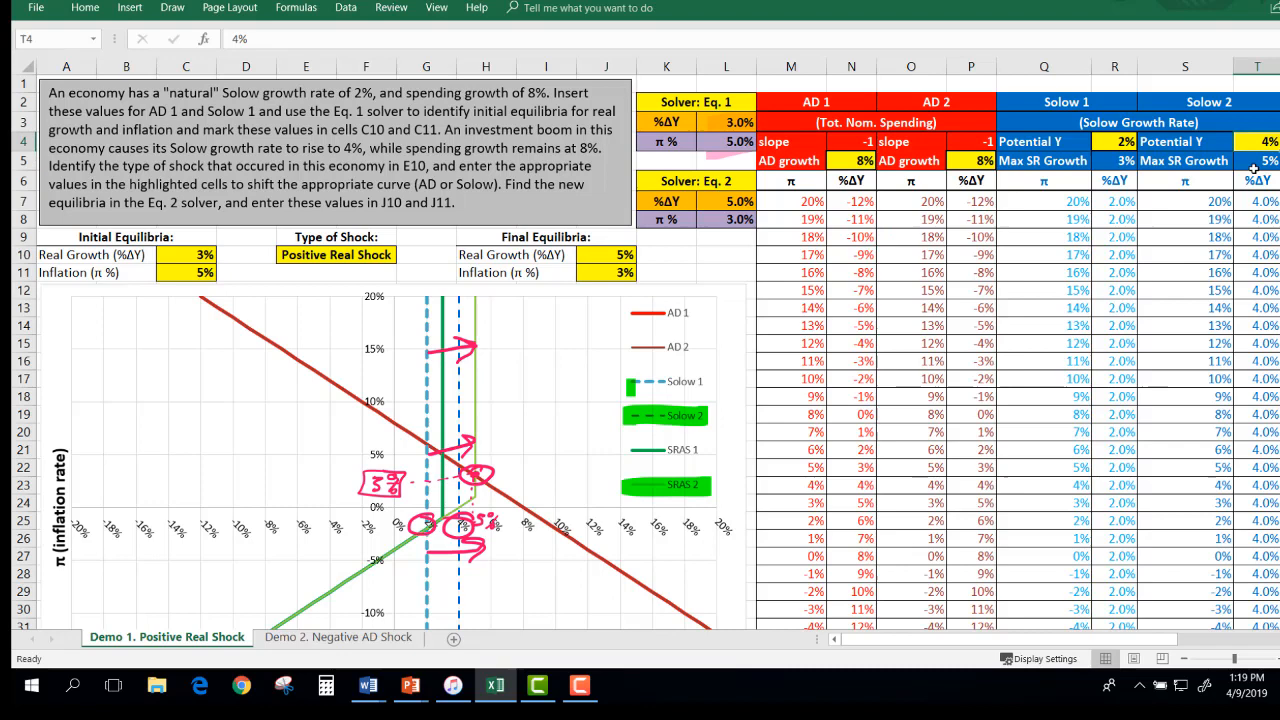
left_click(966, 163)
Check all highlighted answer cells, from the shock type and equilibria to the AD and Solow inputs, and the problem text.
left_click(334, 252)
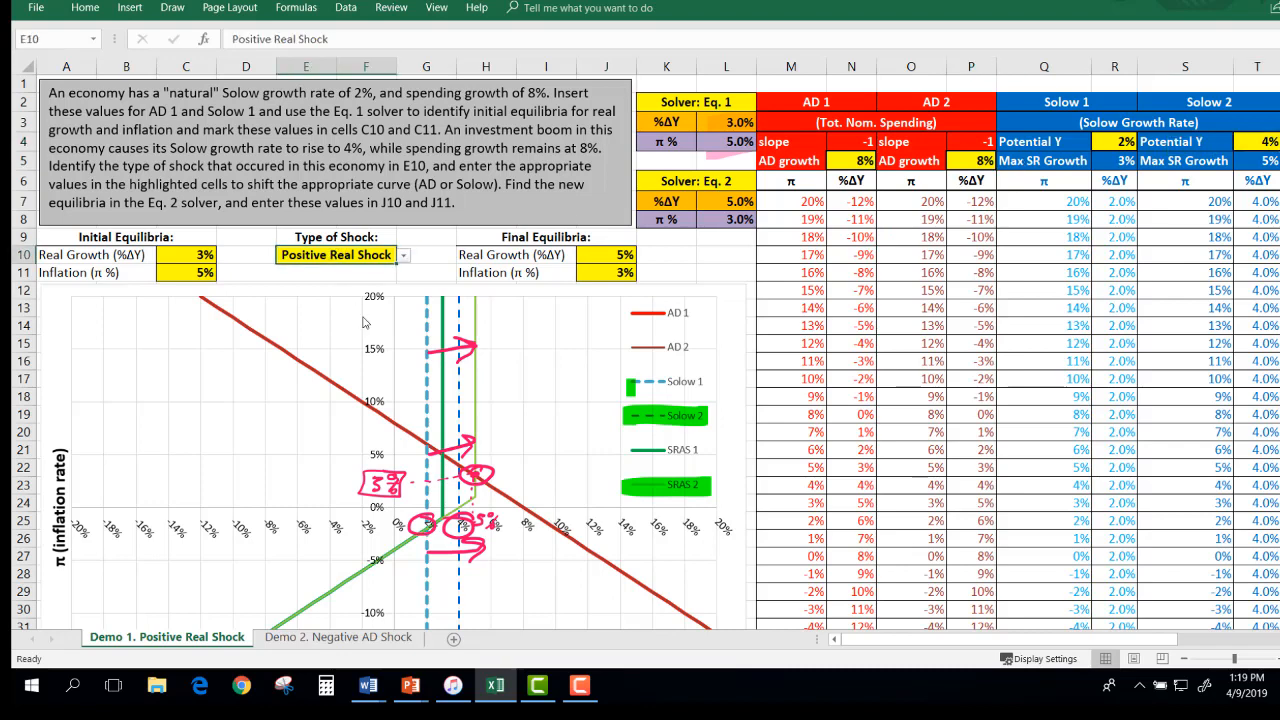
left_click(426, 253)
left_click_drag(194, 256, 214, 277)
left_click(318, 257)
left_click_drag(620, 257, 621, 275)
left_click(851, 160)
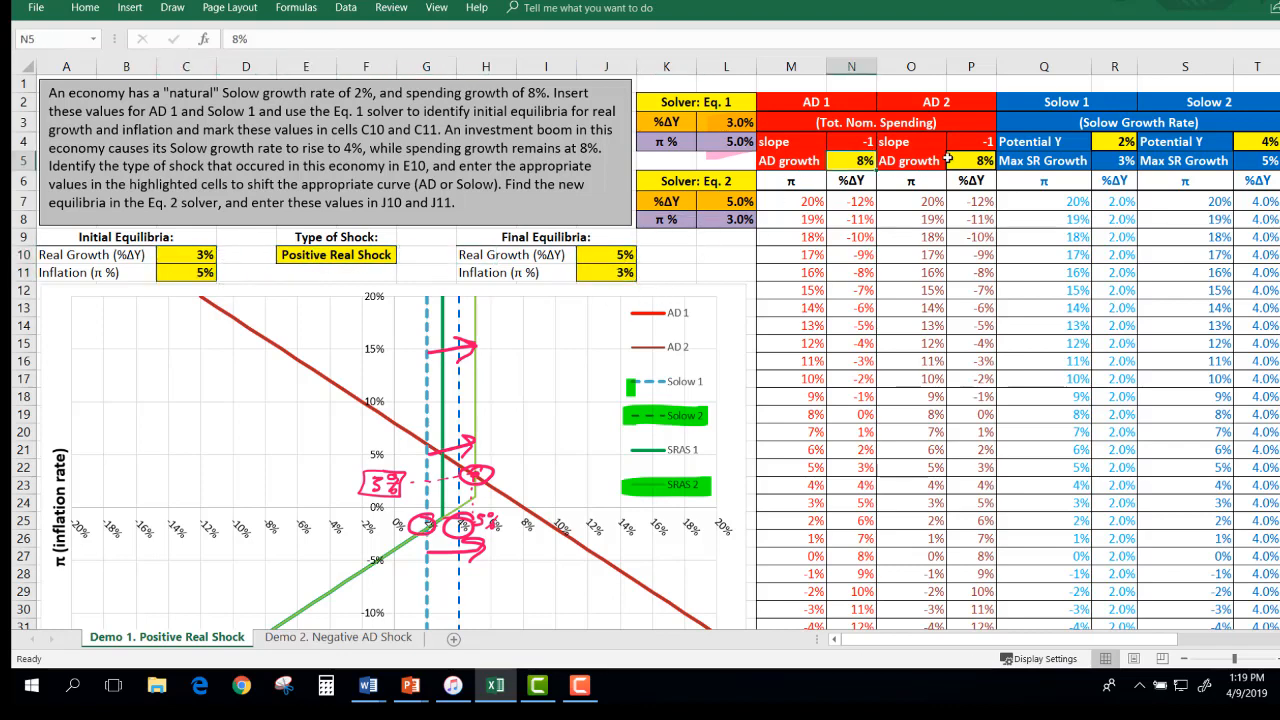
left_click(958, 160)
left_click(1096, 141)
left_click(1232, 141)
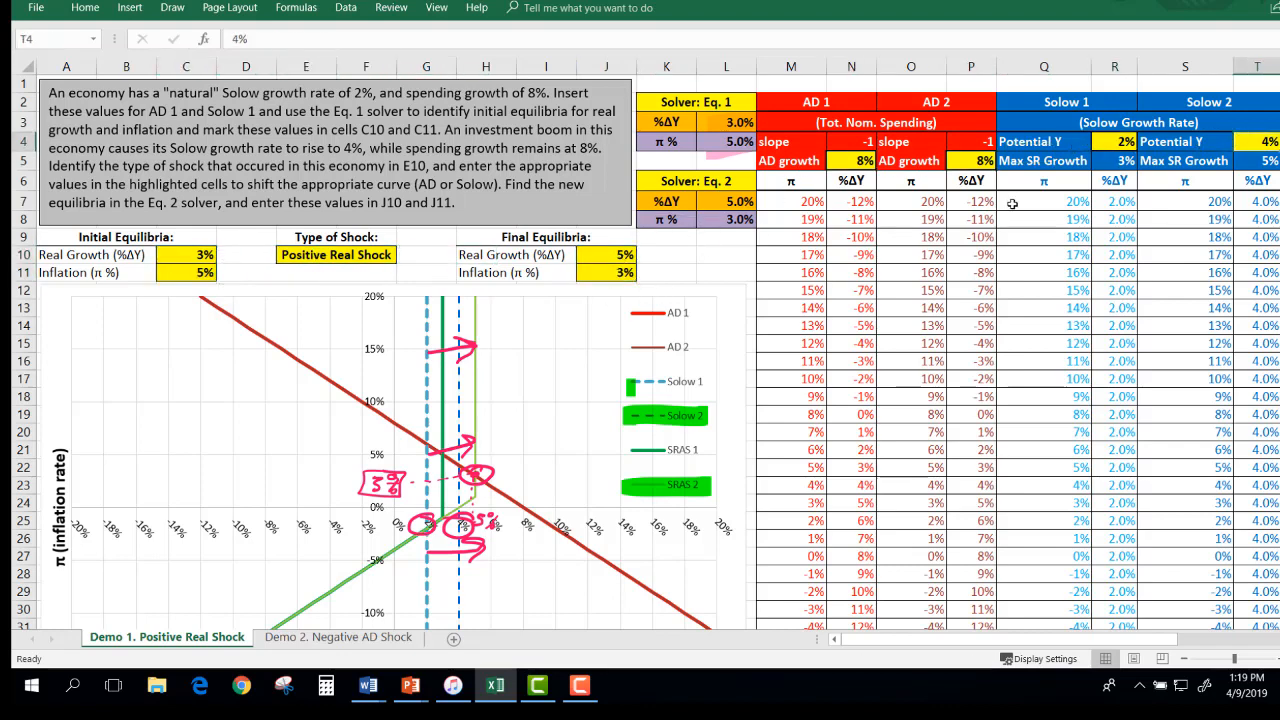
left_click(661, 255)
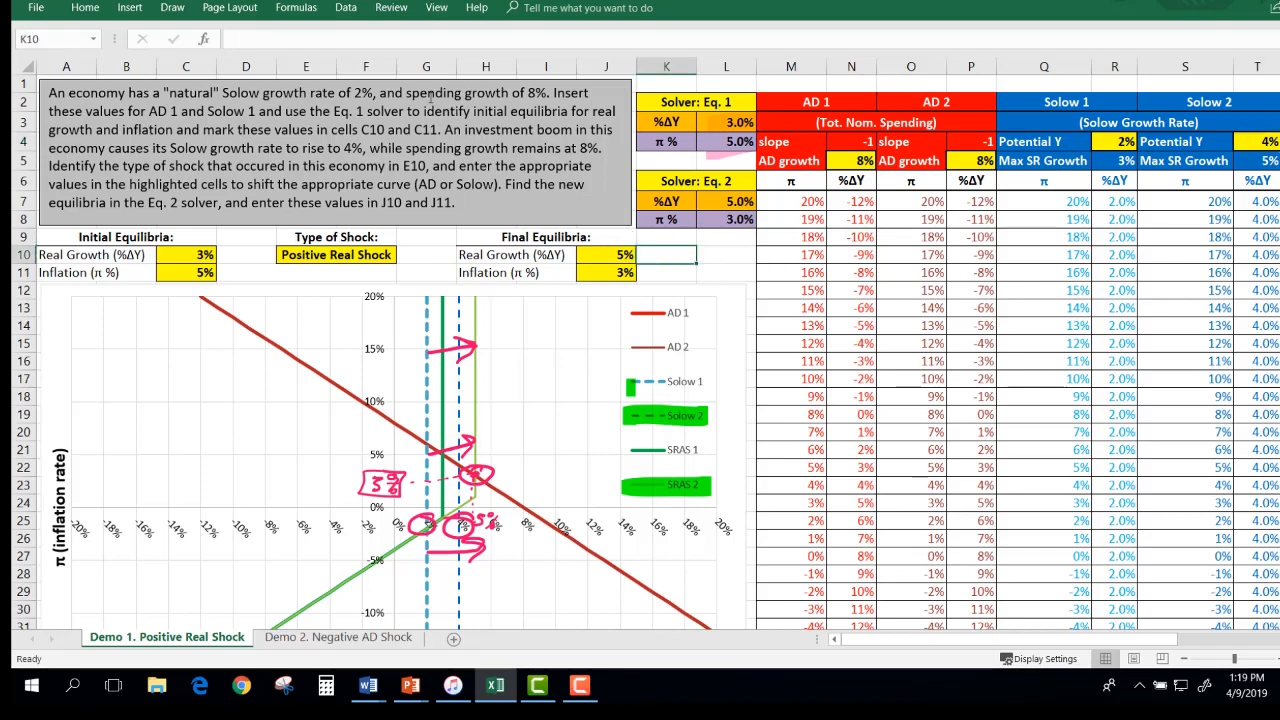
left_click_drag(540, 206, 50, 88)
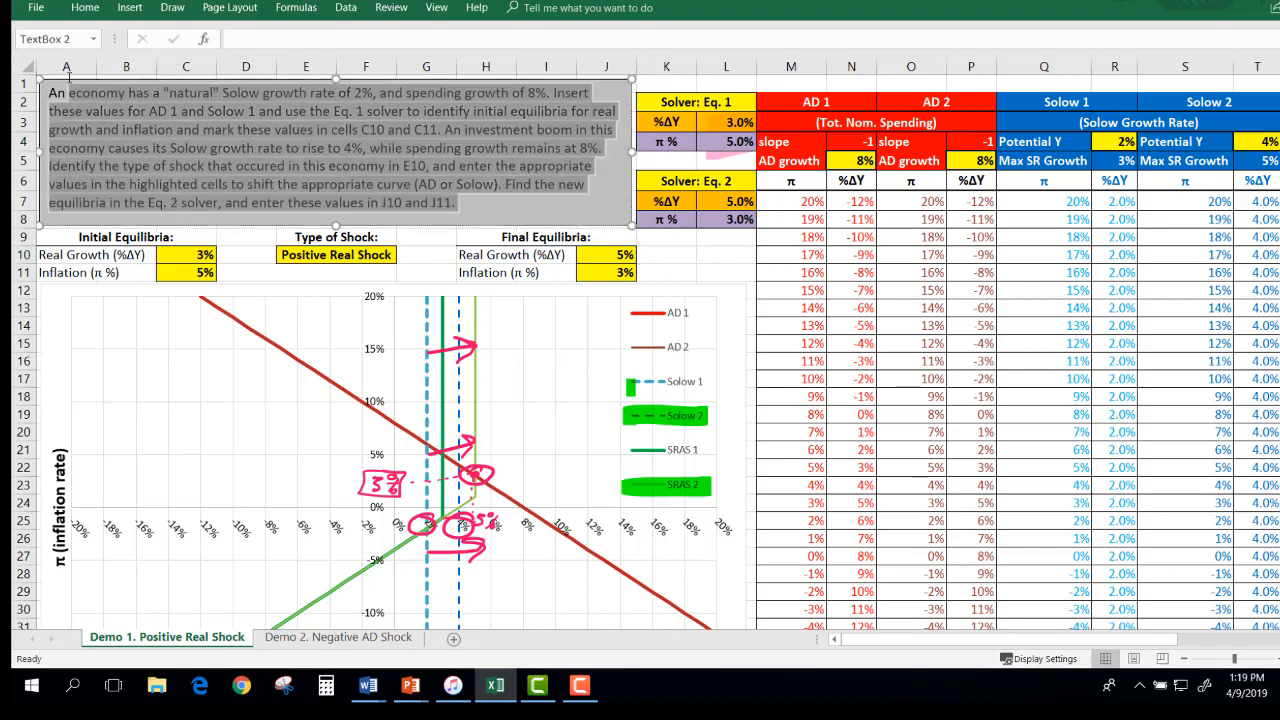
left_click(589, 201)
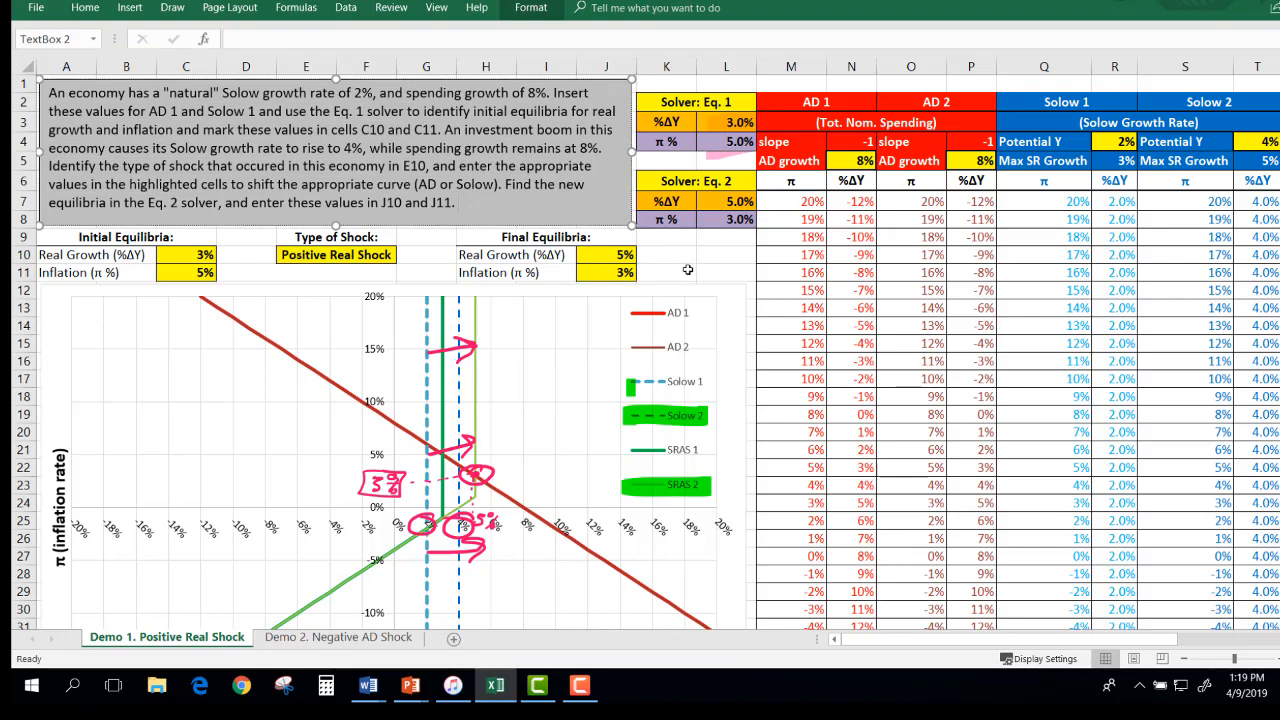
On the Demo 2. Negative AD Shock sheet, set Solow 1's Potential Y to 3%.
left_click(350, 638)
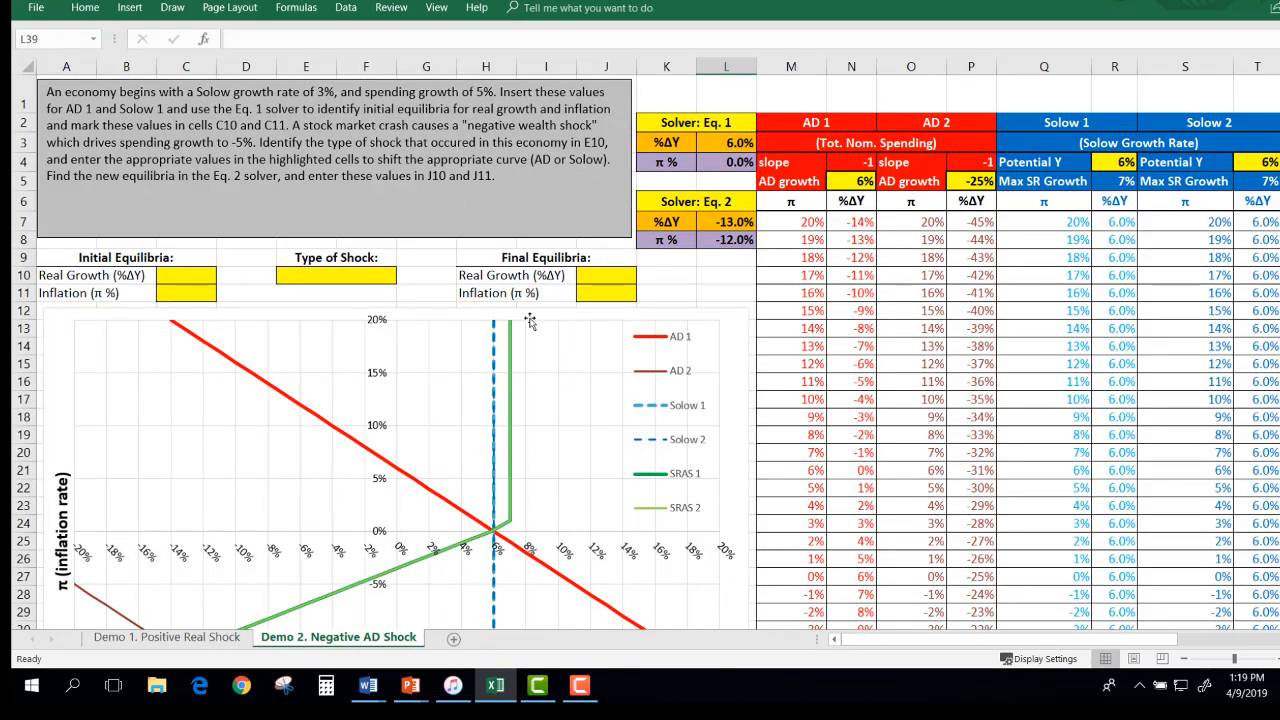
left_click(427, 280)
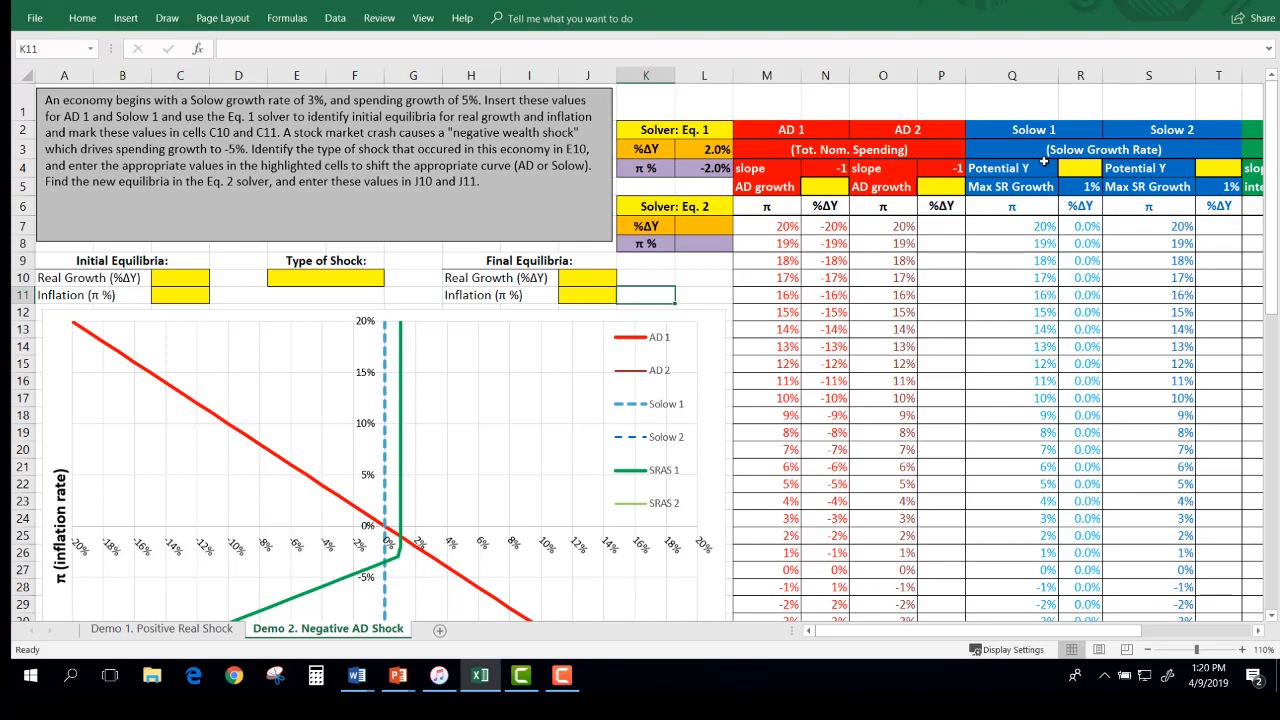
left_click(1082, 172)
type("3")
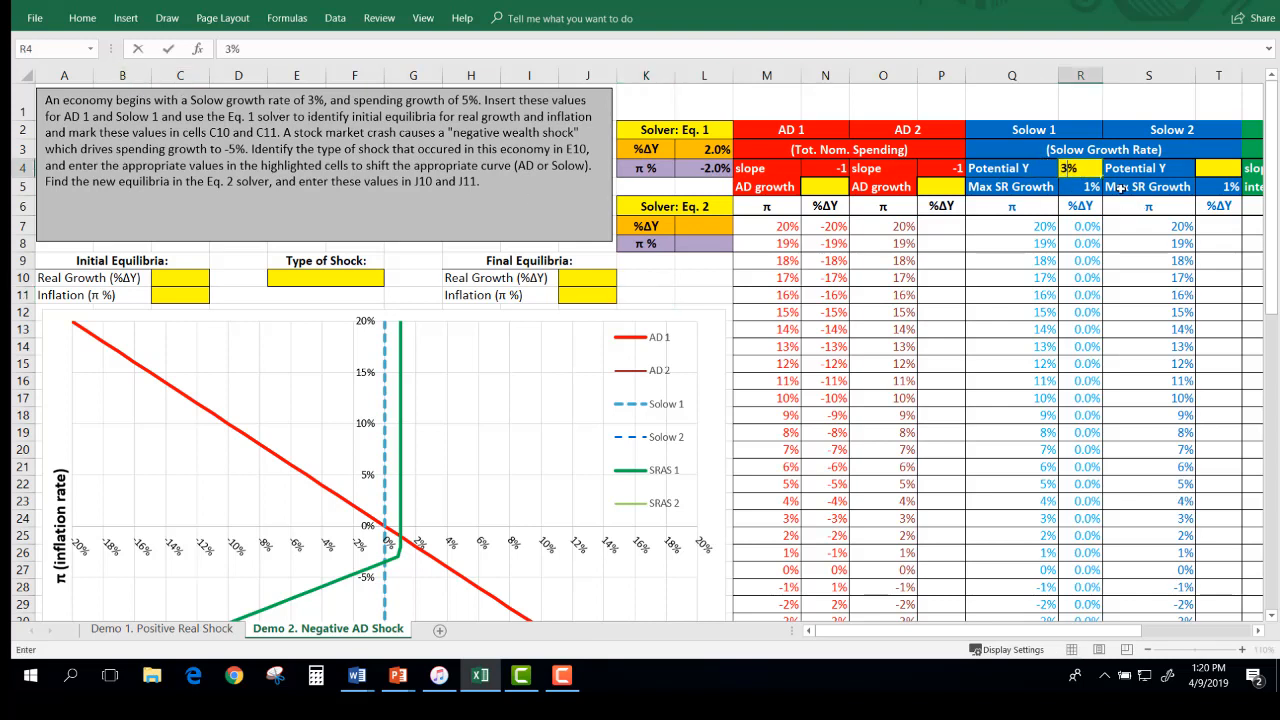
key("Return")
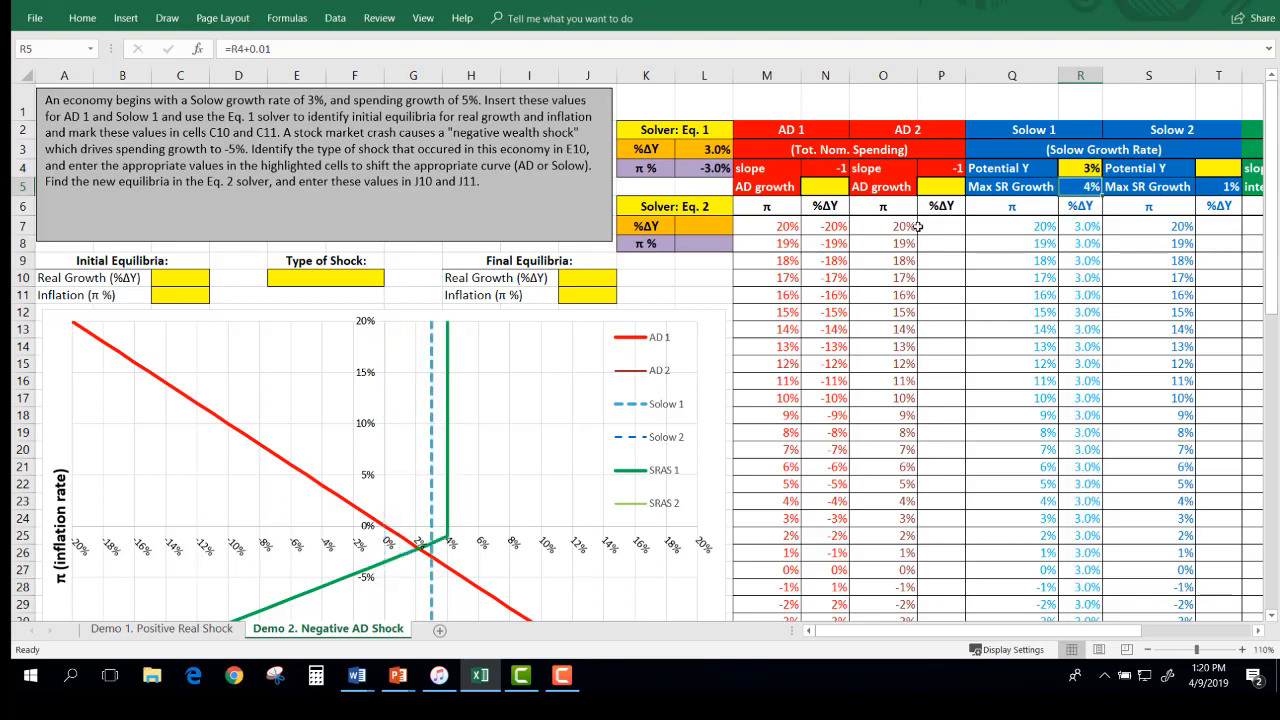
Set AD 1's AD growth to 5%.
left_click(826, 186)
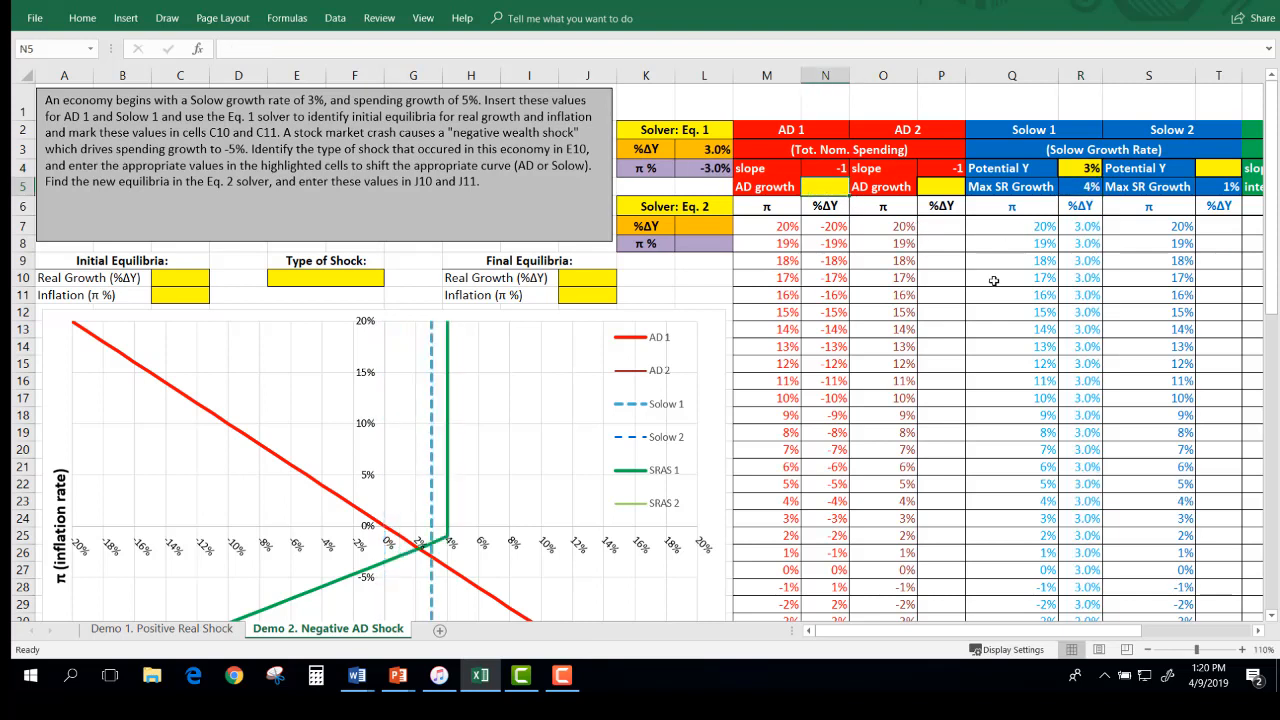
type("5")
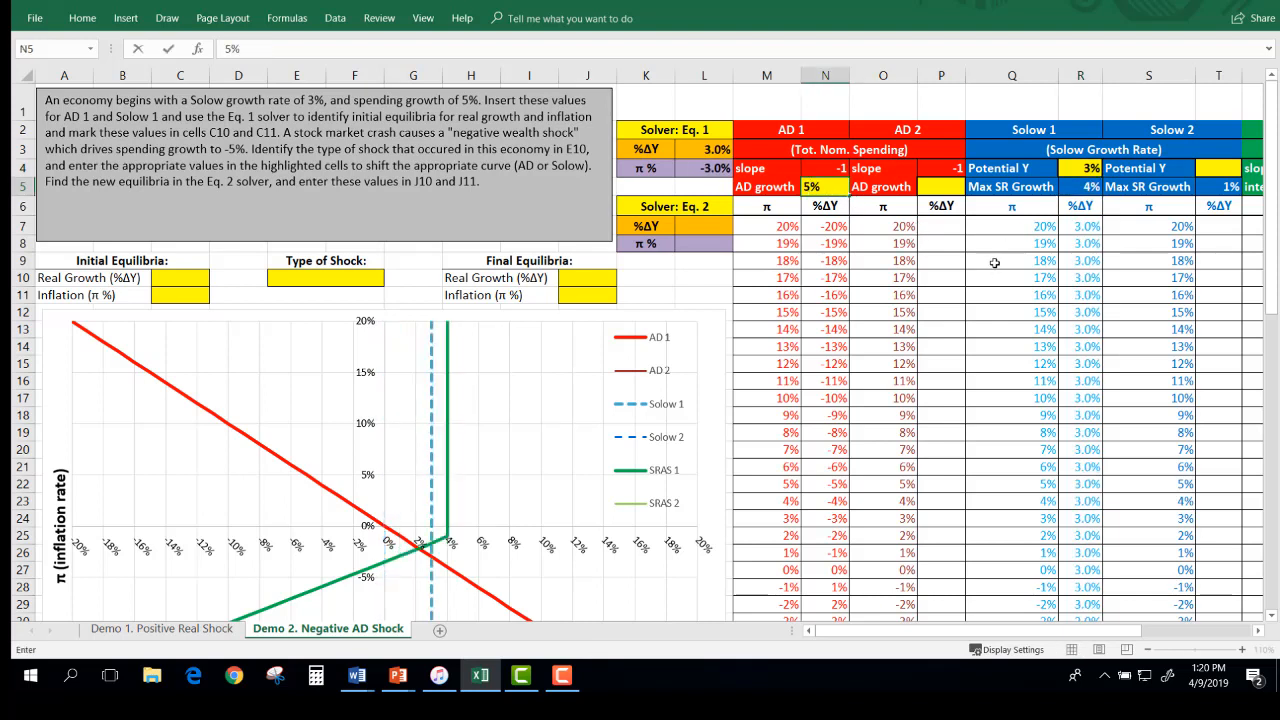
left_click(994, 262)
left_click(830, 187)
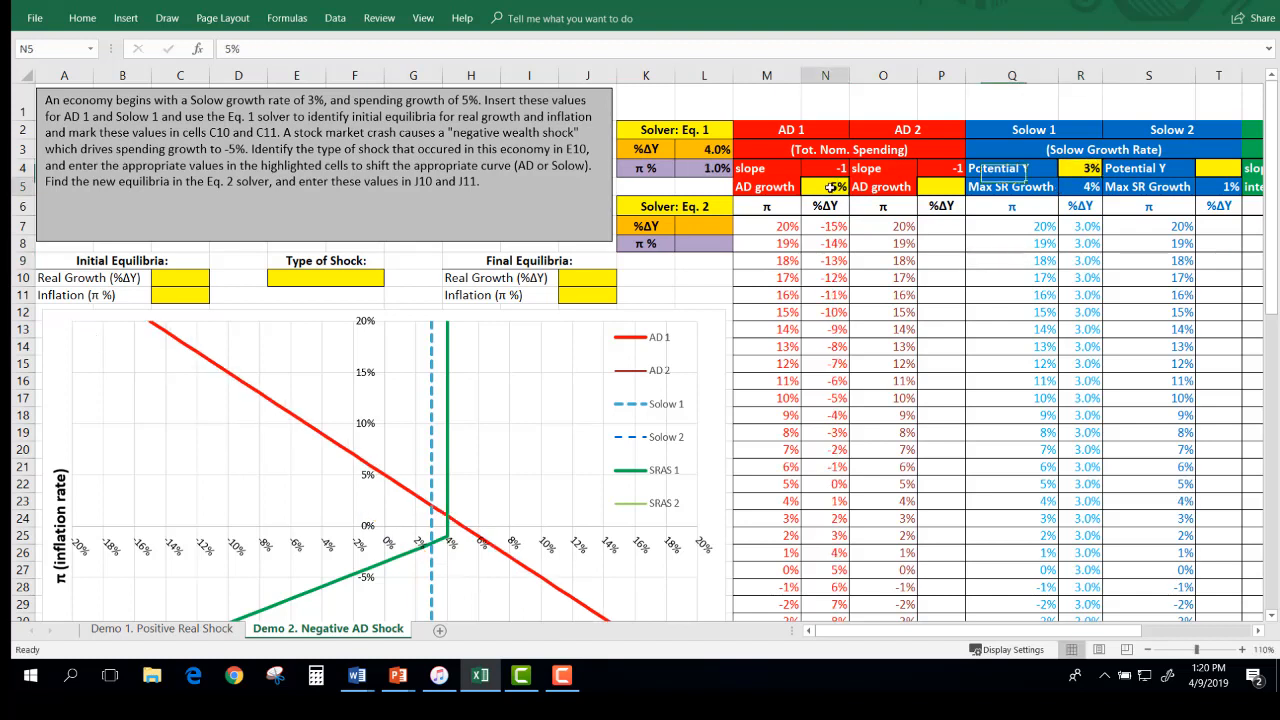
Circle the intersection of AD 1 and SRAS 1 in dark blue ink, and mark its inflation and 4% real growth on the axes.
left_click(510, 372)
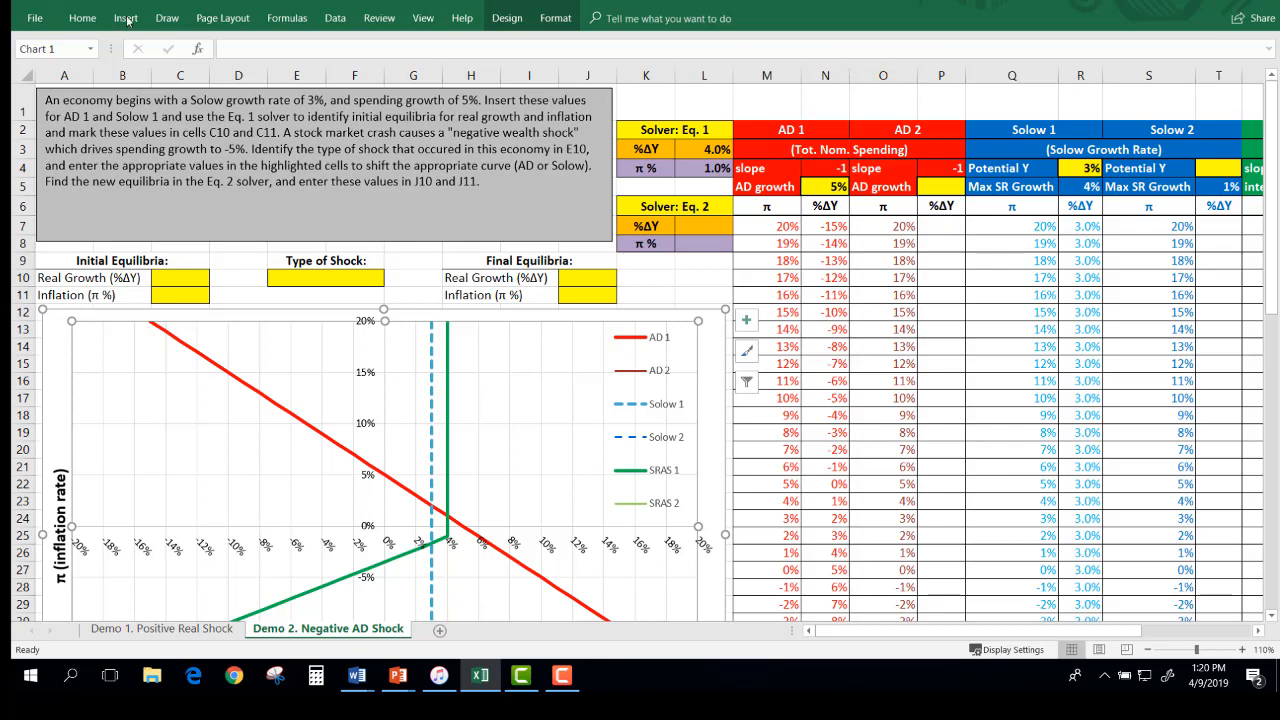
left_click(167, 18)
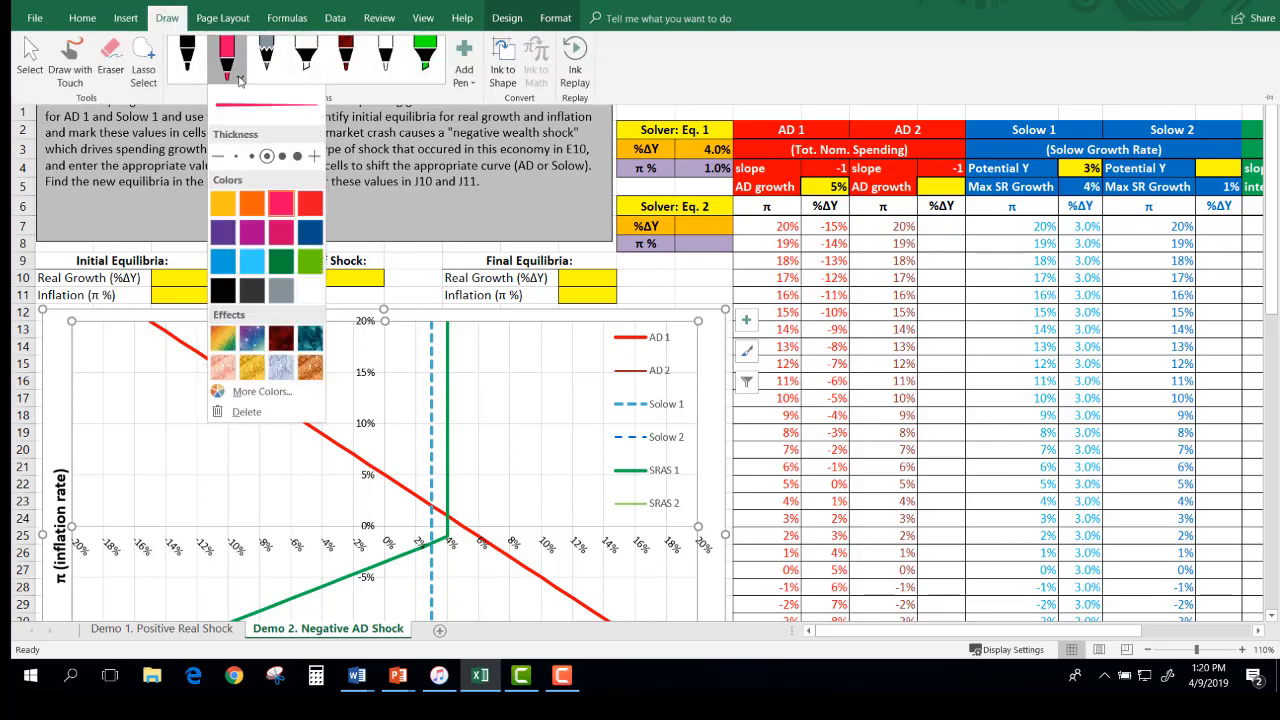
left_click(240, 76)
left_click(307, 232)
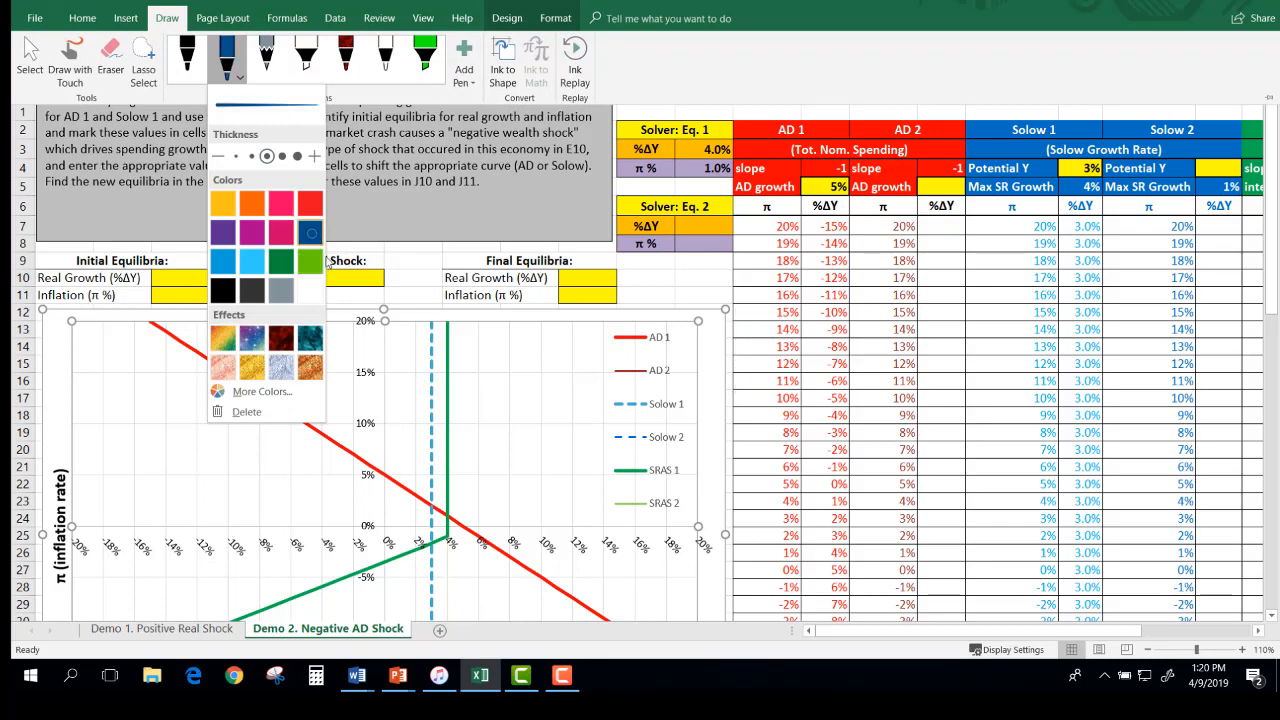
mouse_move(454, 512)
left_mouse_down()
mouse_move(442, 521)
mouse_move(472, 531)
left_mouse_up()
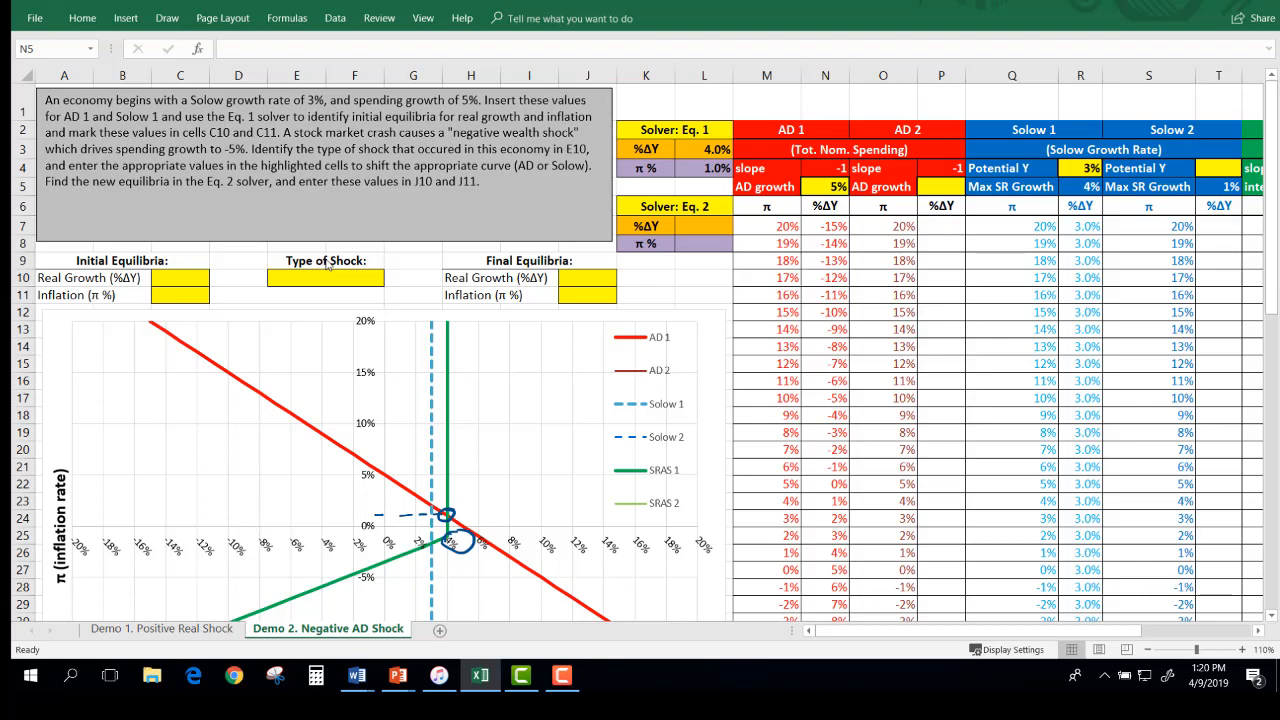
Handwrite the labels 1% and 4% on the chart's inflation and real growth axes, checking them against the Eq. 1 solver.
left_click_drag(374, 505, 362, 519)
left_click_drag(466, 556, 452, 572)
left_click_drag(659, 150, 723, 162)
Enter the initial equilibria as 4% real growth in C10 and 1% inflation in C11.
left_click(183, 279)
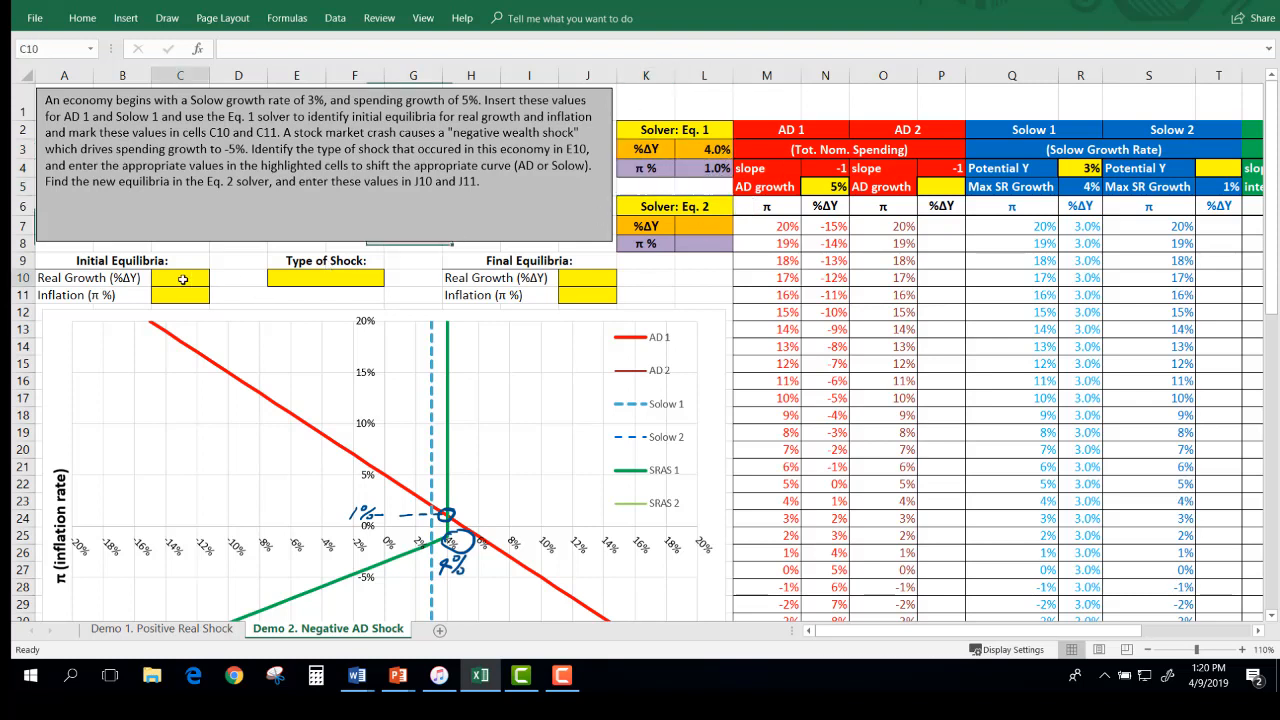
type("4%")
key("Return")
type("1%")
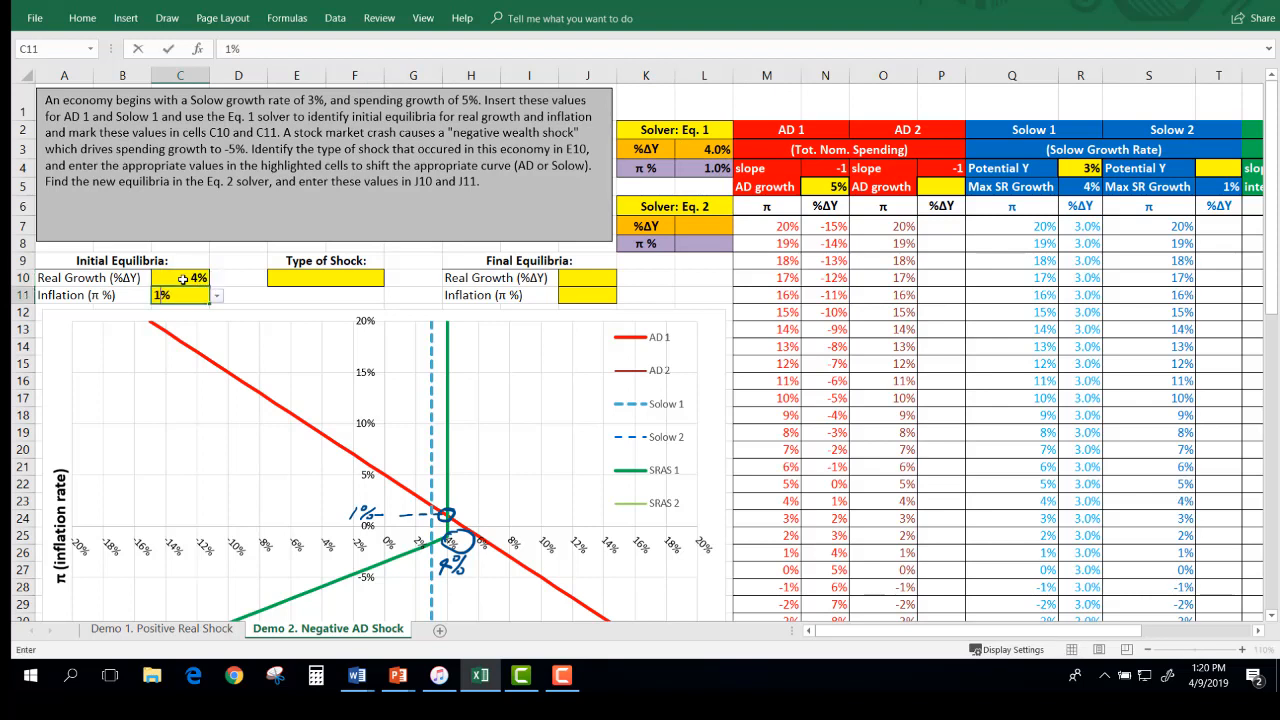
key("Tab")
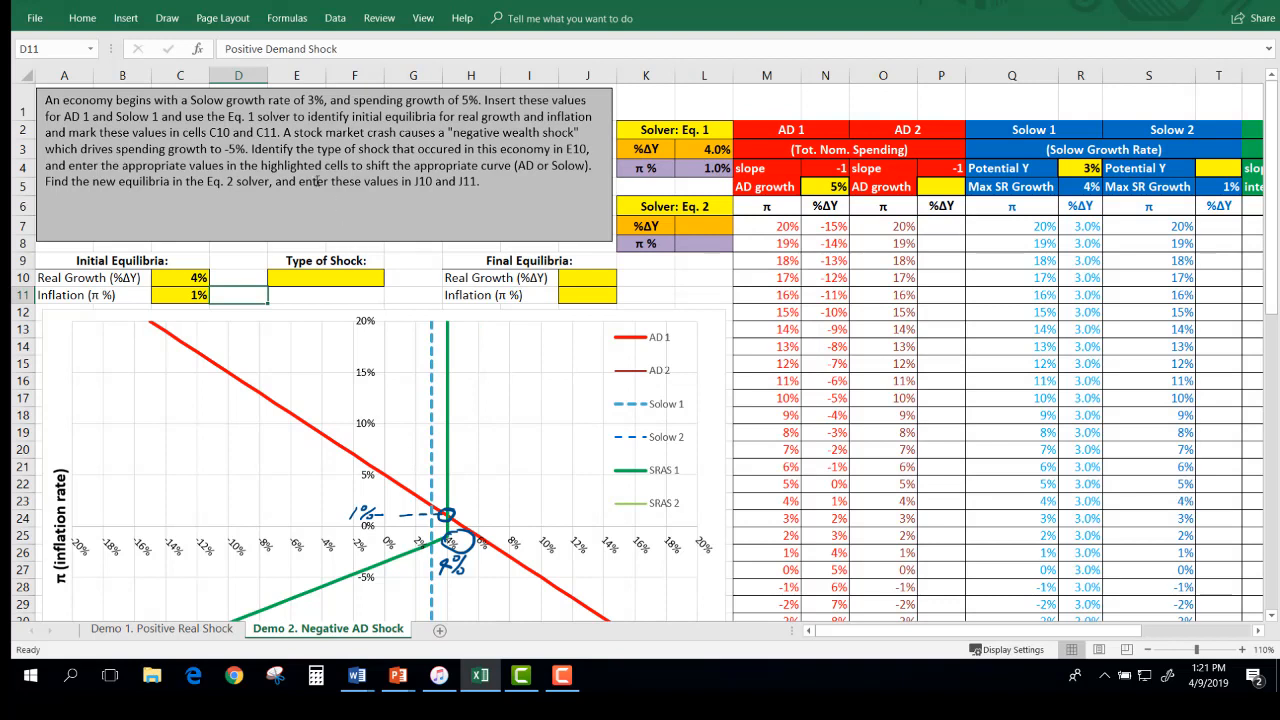
Review the stock market crash part of the problem text and set the Type of Shock to Negative Demand Shock.
left_click_drag(285, 132, 484, 183)
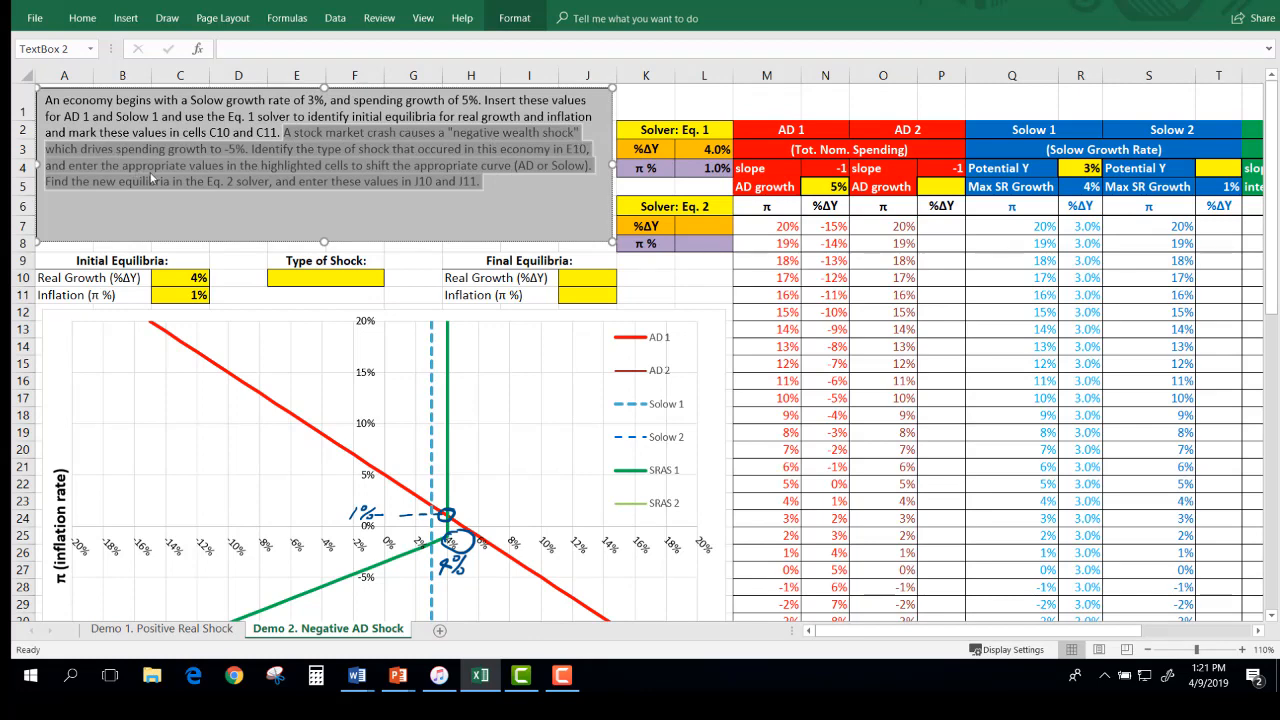
left_click(191, 155)
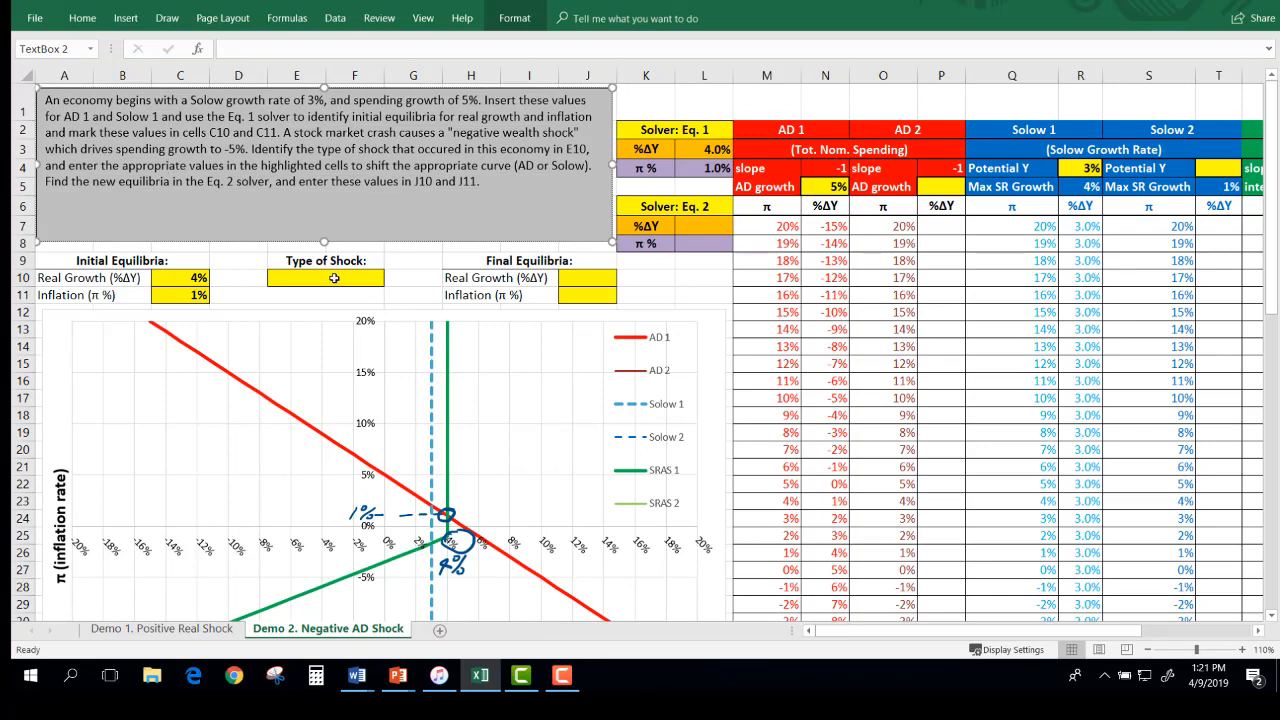
left_click(334, 278)
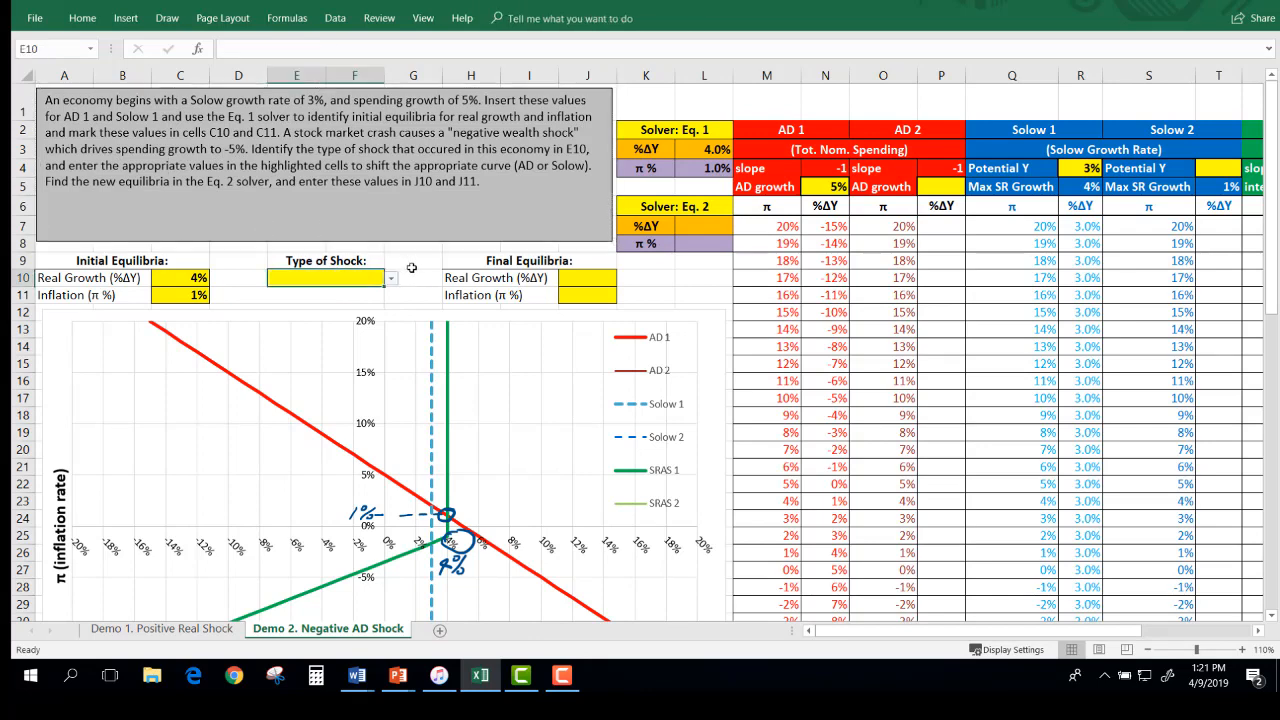
left_click(391, 280)
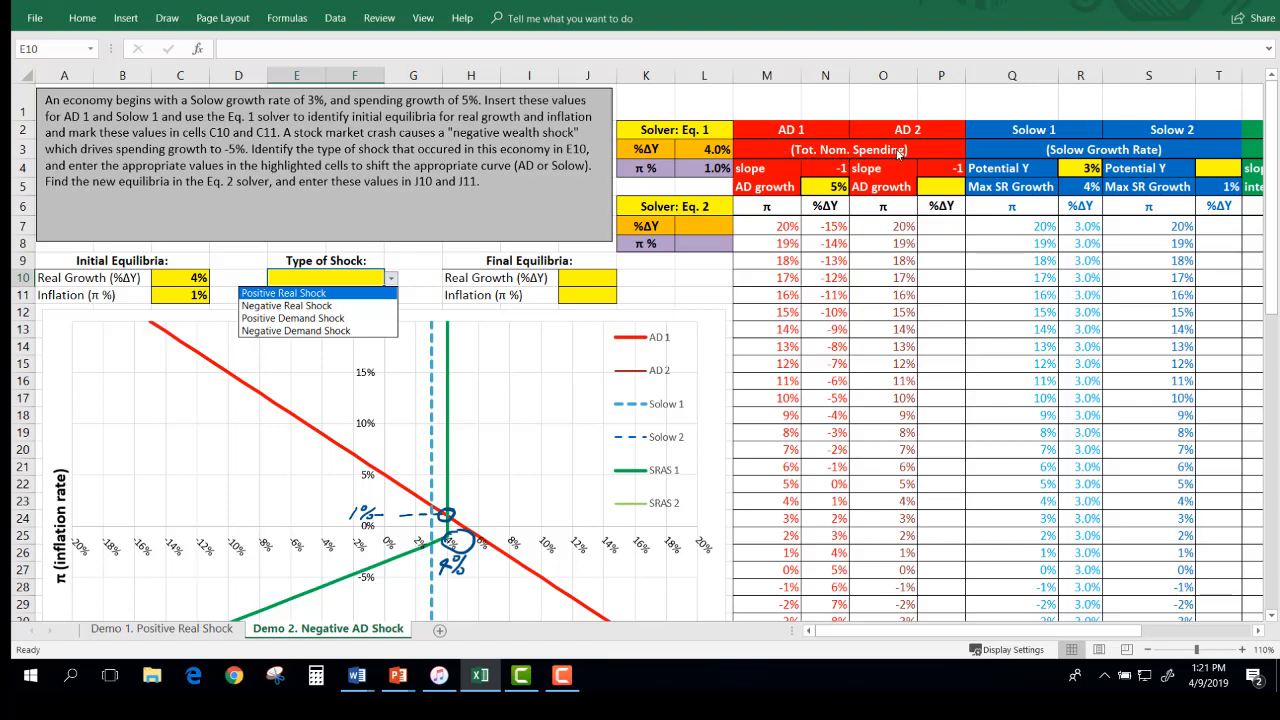
left_click(278, 332)
left_click(425, 281)
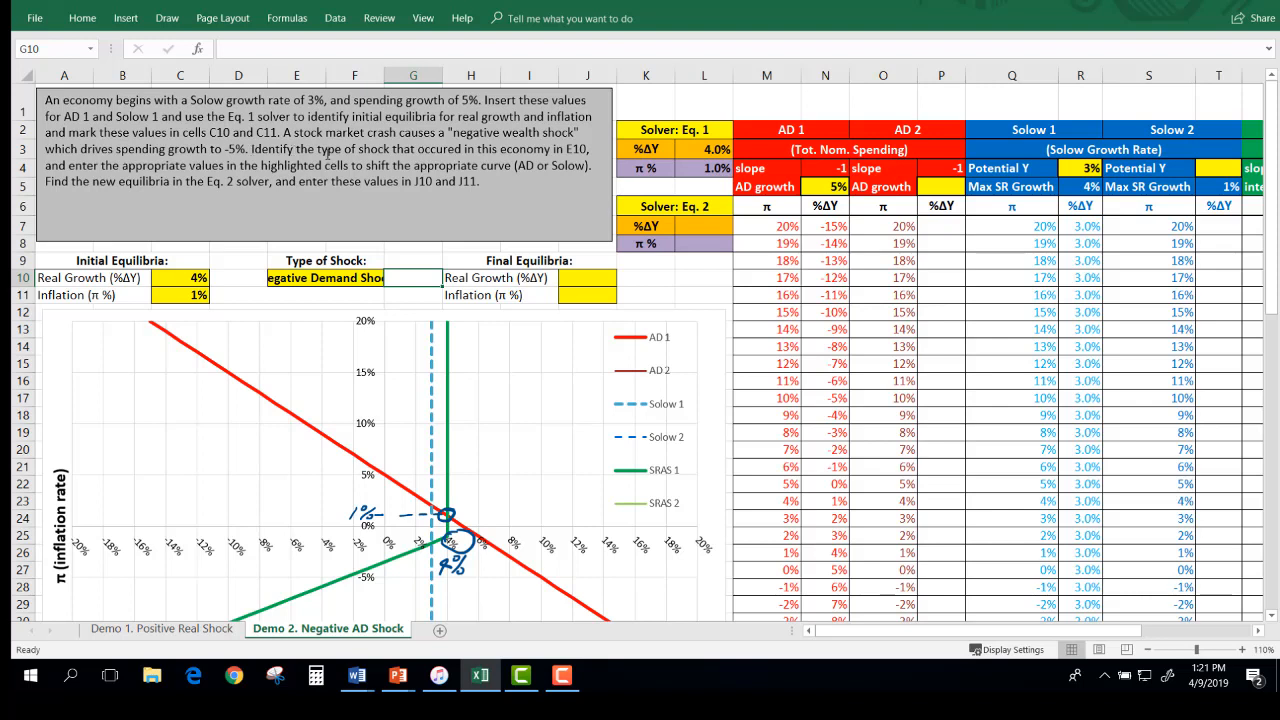
Set AD 2's AD growth to -5% and Solow 2's Potential Y to 3%.
left_click(945, 187)
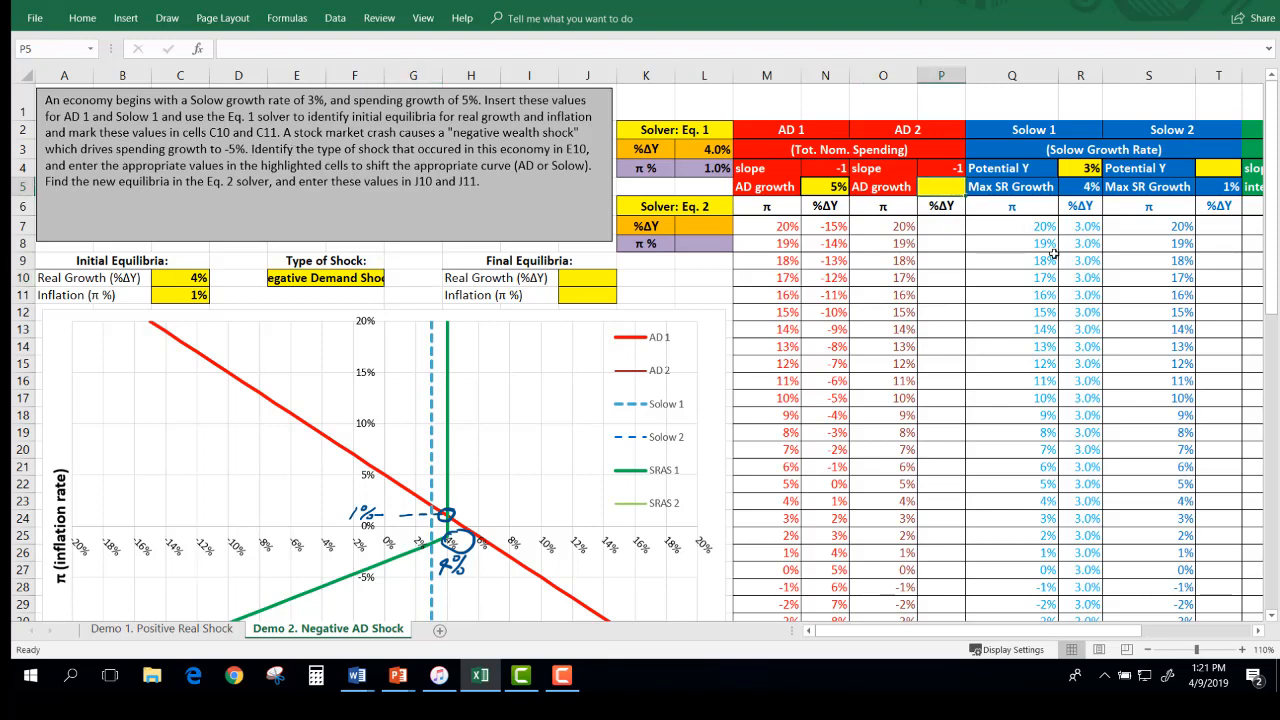
type("-5%")
left_click(1052, 248)
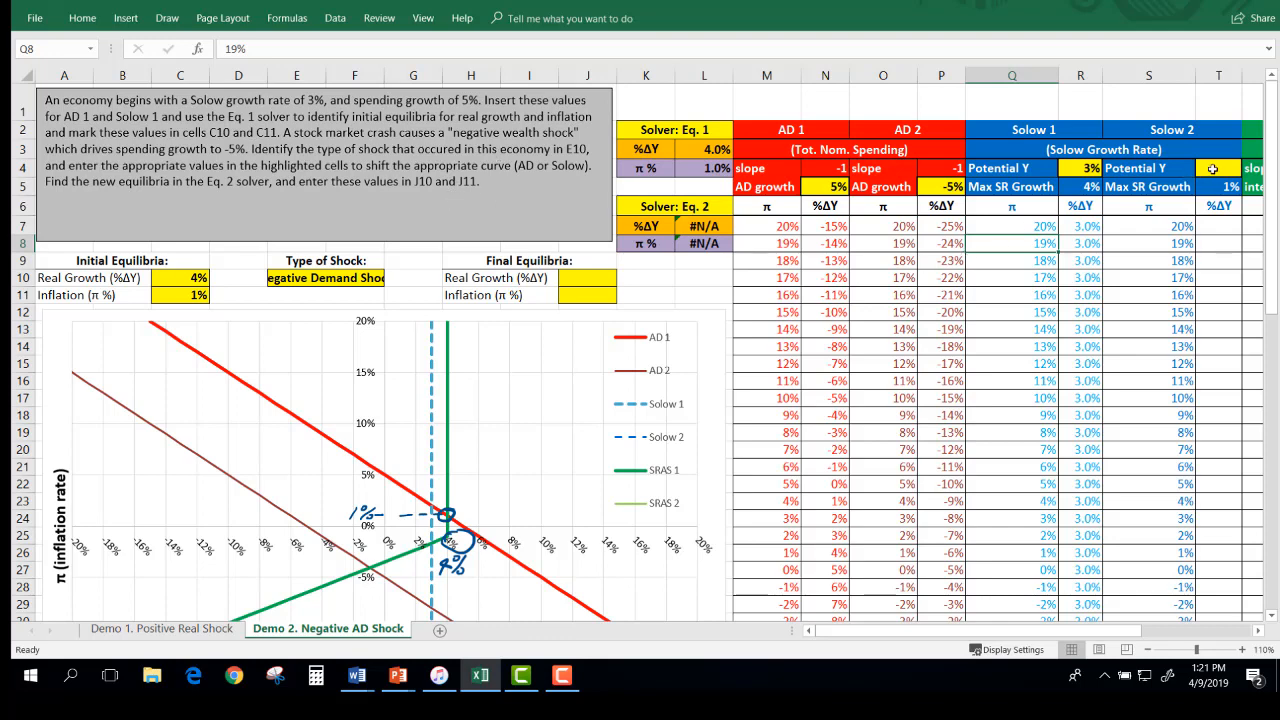
left_click(1212, 168)
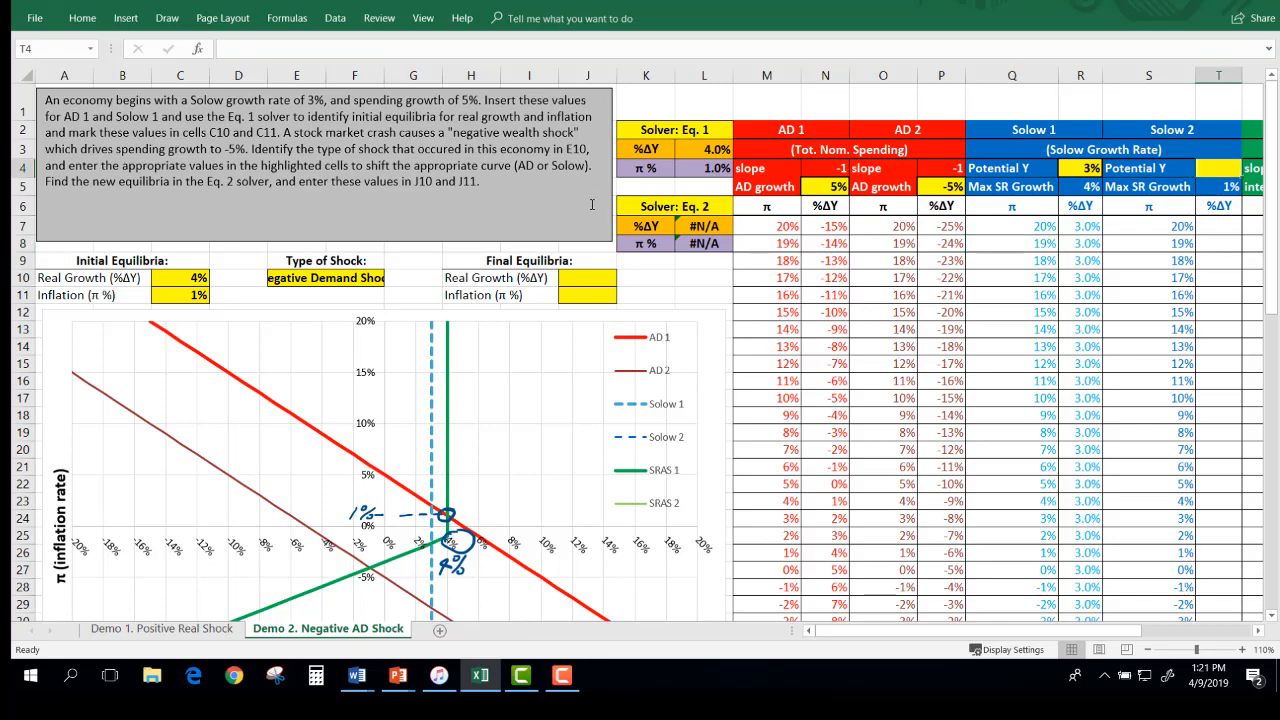
type("3")
key("Return")
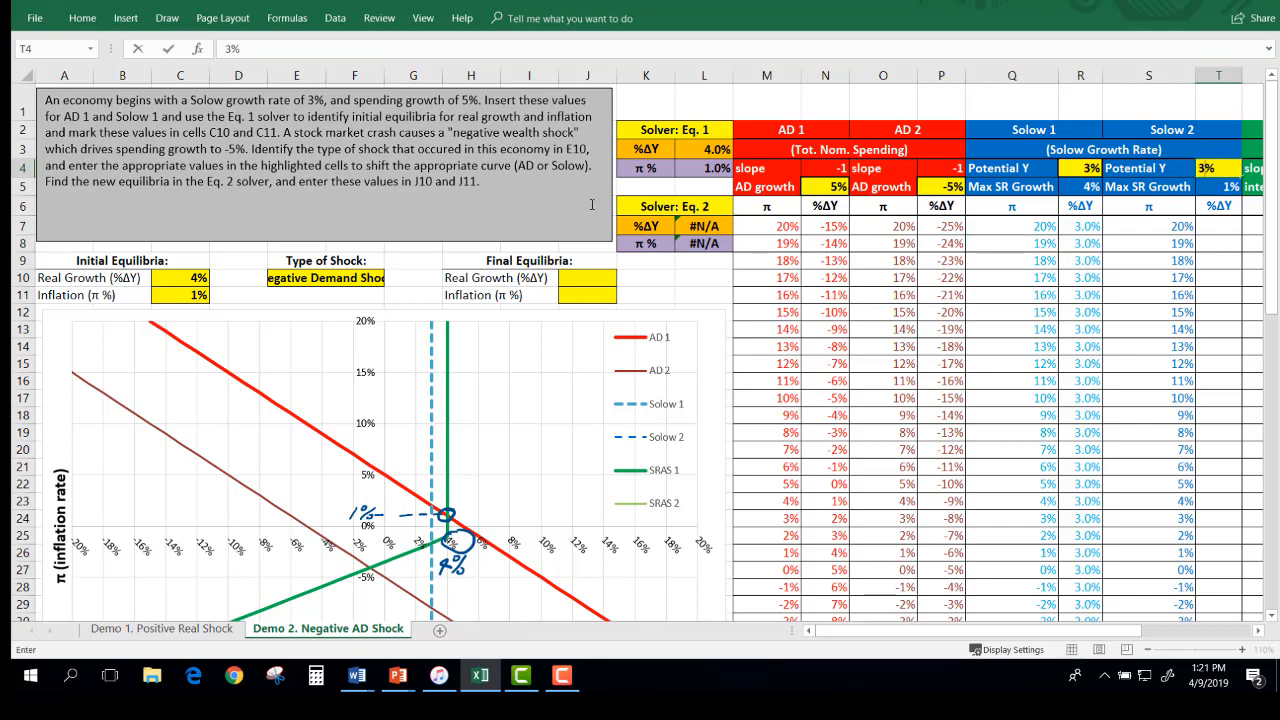
left_click(654, 107)
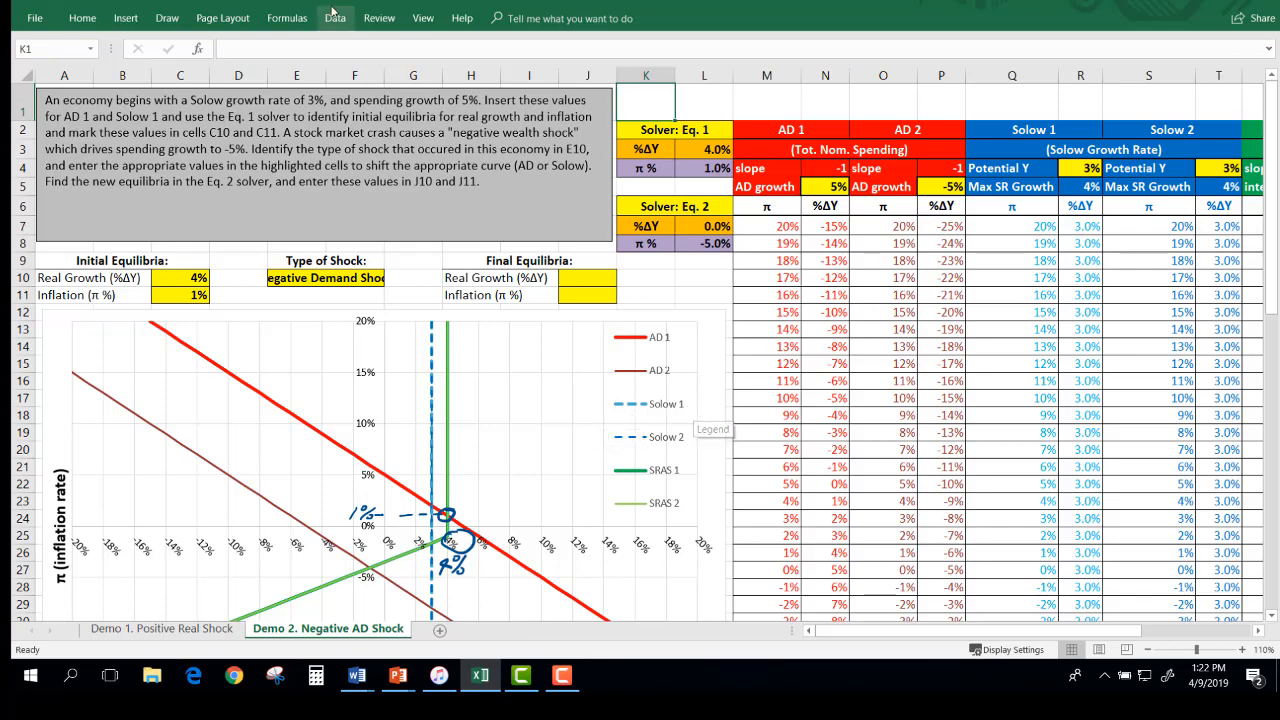
In orange ink, box AD 2 in the legend and circle its intersection with the SRAS curve, labelled Y = -1% and π = -4%.
left_click(167, 18)
left_click(226, 57)
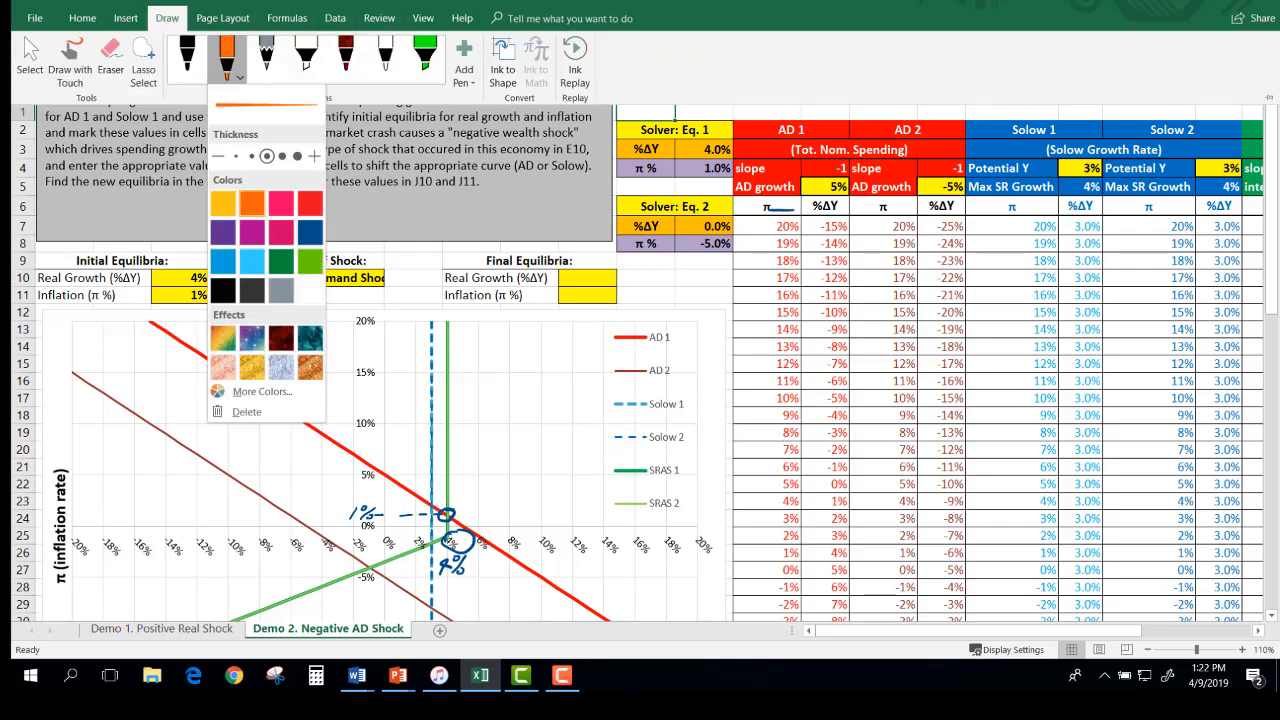
left_click(1275, 276)
scroll(1263, 314, "down", 1)
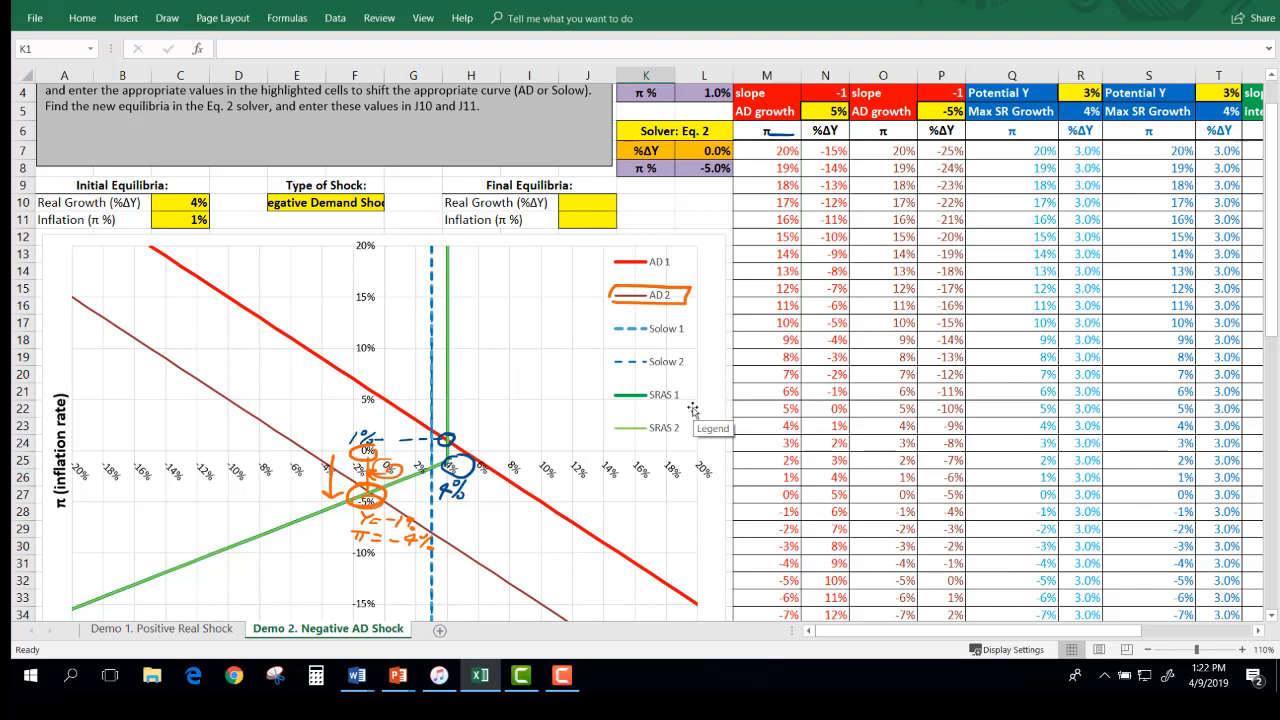
Check the Eq. 2 solver and enter 0% as the final equilibrium real growth in J10.
scroll(692, 410, "up", 1)
left_click_drag(660, 226, 706, 243)
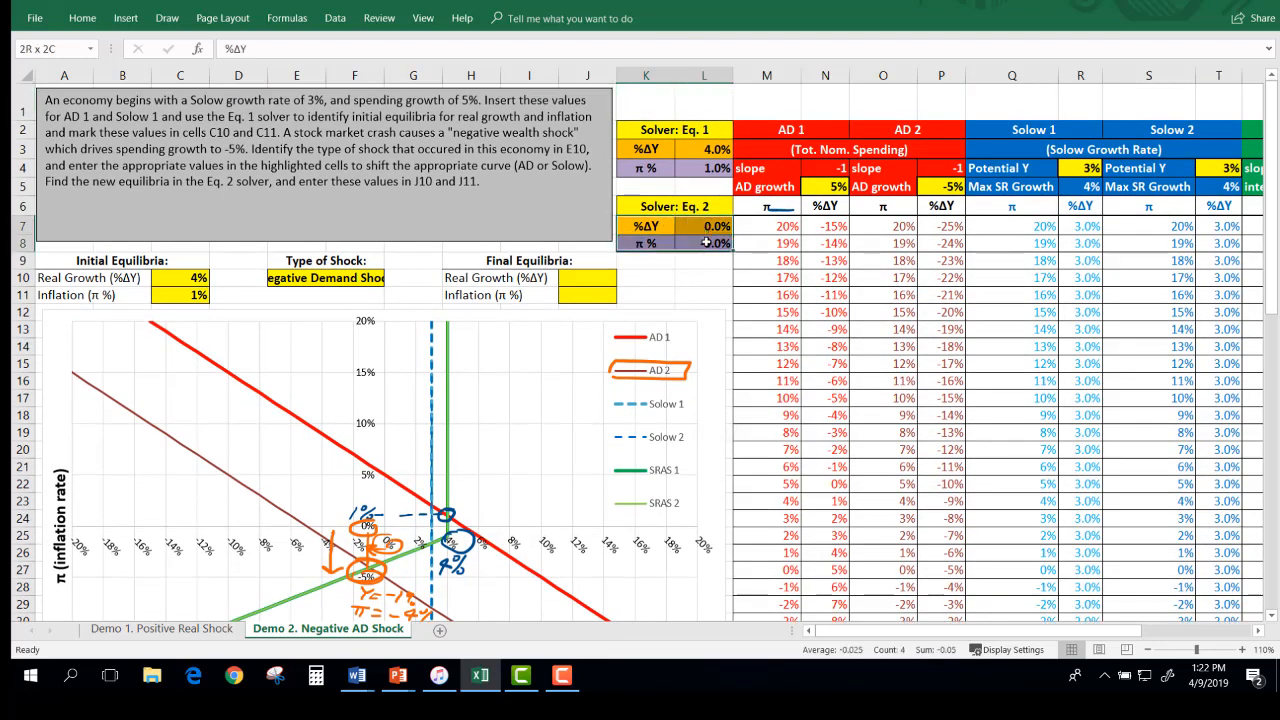
left_click(600, 278)
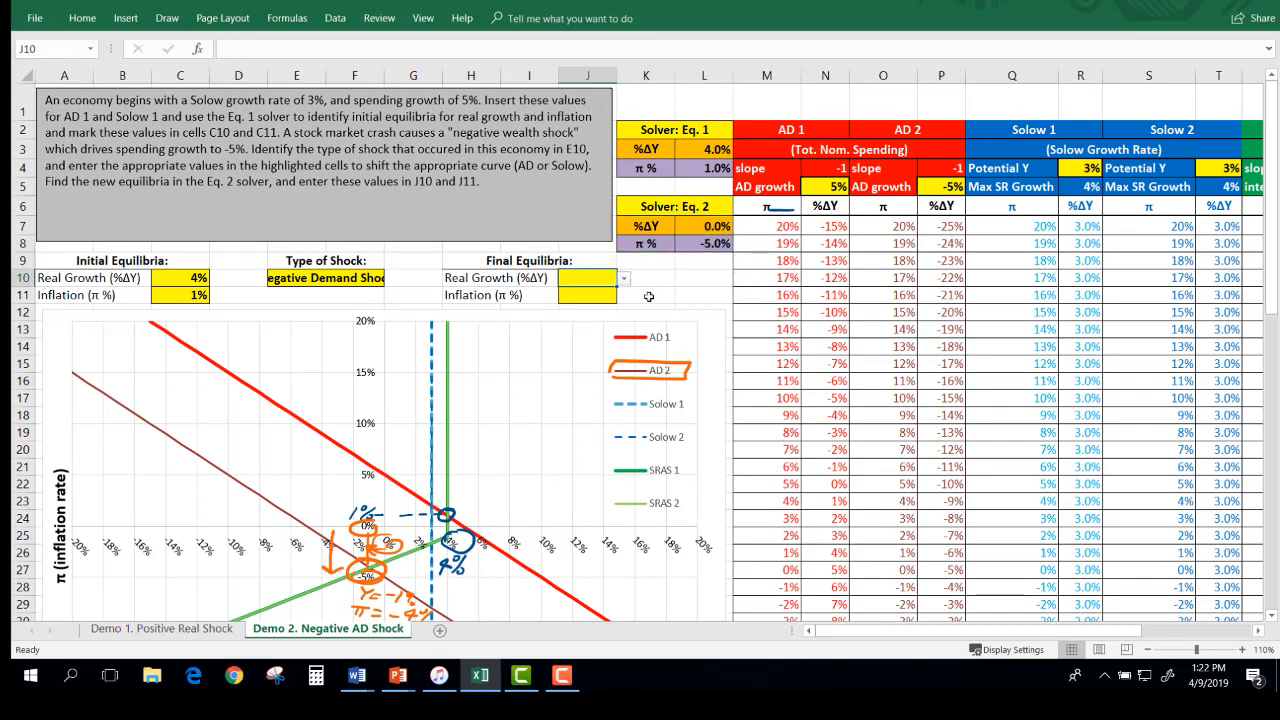
type("0")
key("Return")
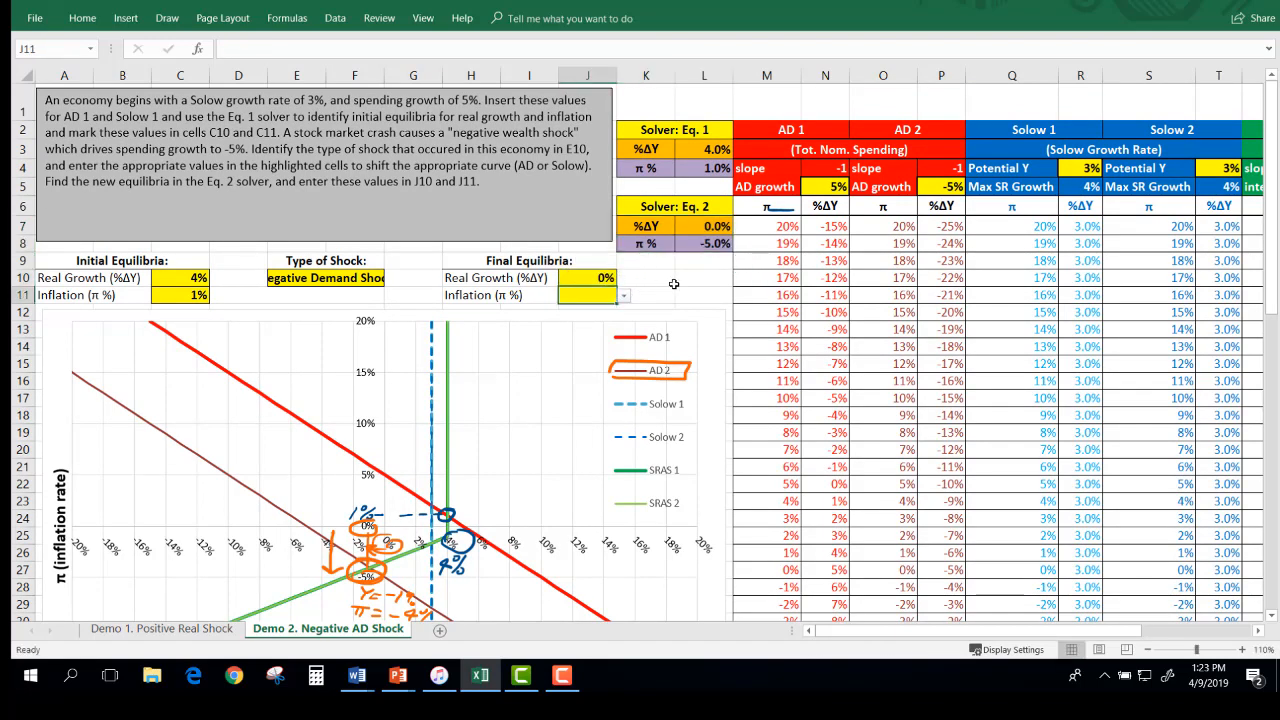
Choose -5% as the final equilibrium inflation in J11, matching the Eq. 2 solver.
left_click(708, 243)
left_click(576, 297)
left_click(624, 296)
scroll(615, 383, "down", 5)
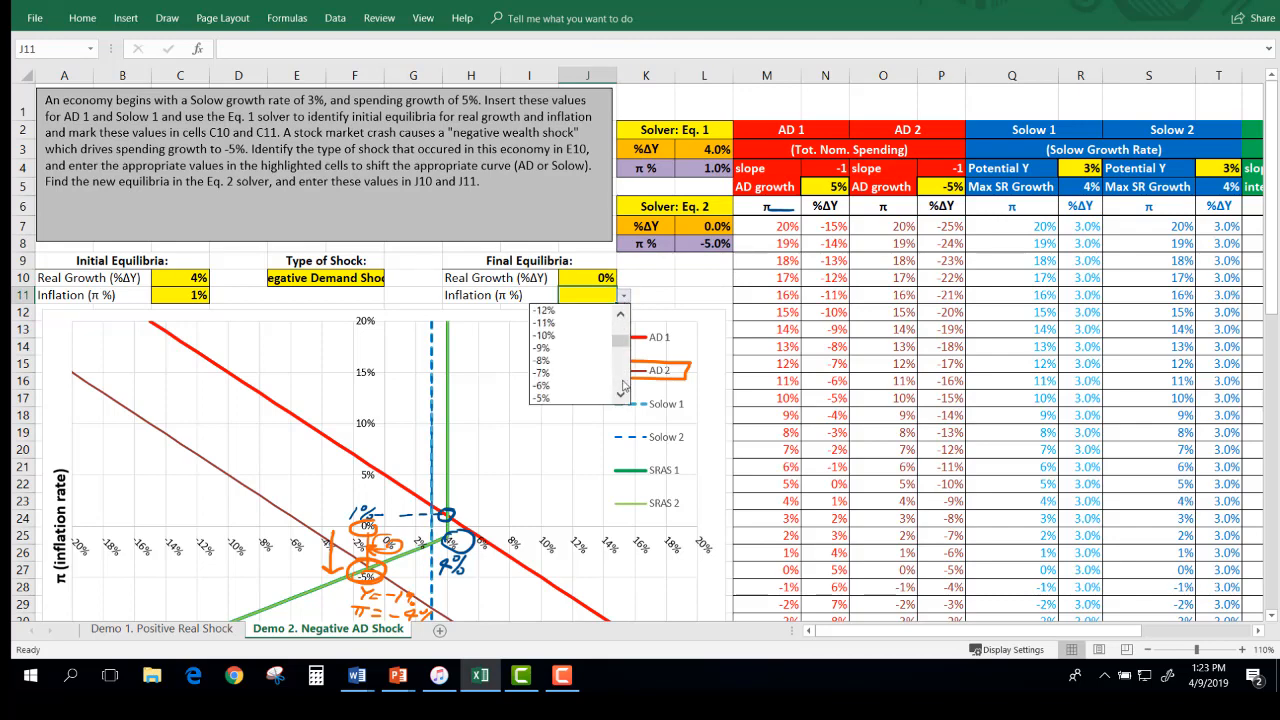
scroll(577, 335, "up", 2)
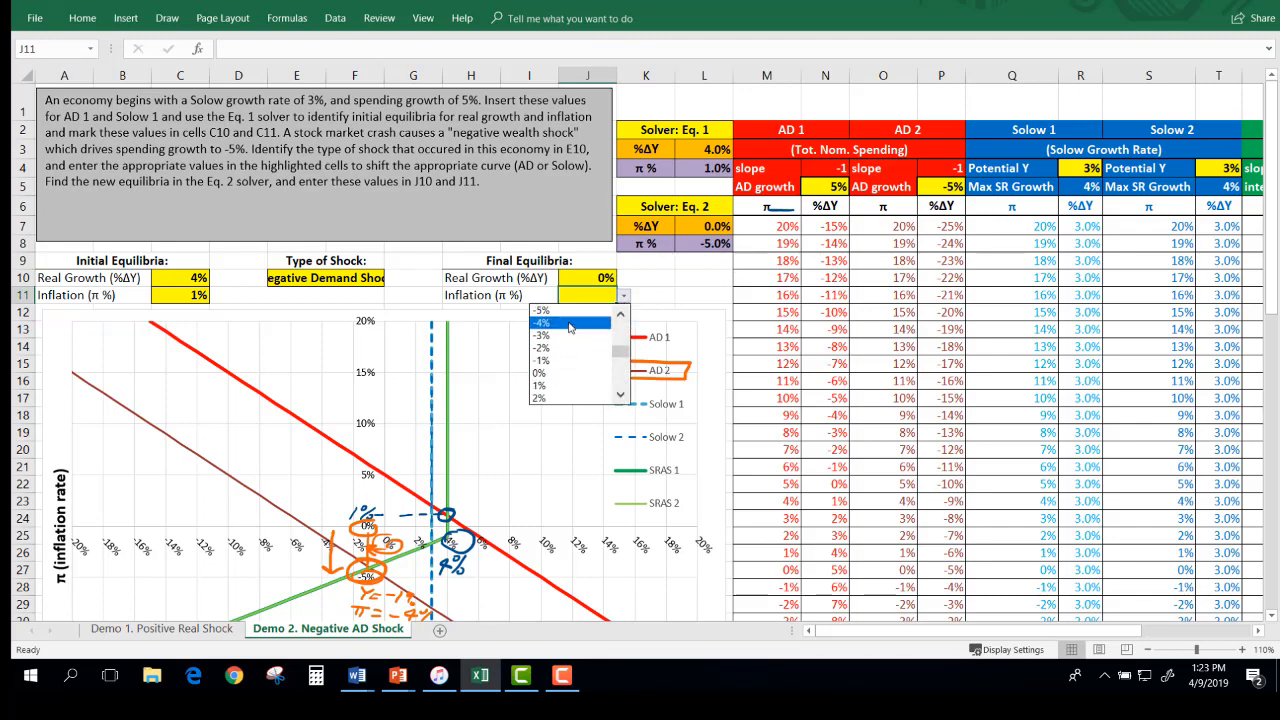
left_click(577, 311)
left_click(678, 295)
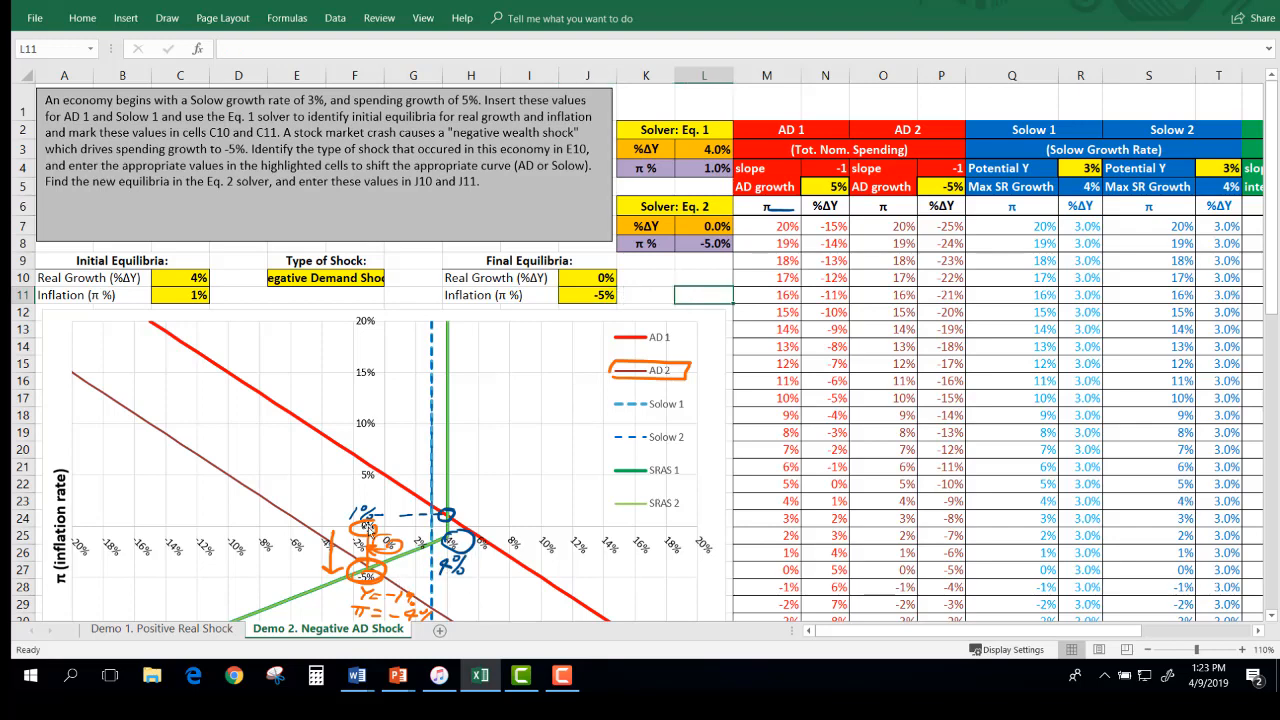
Compare the initial and final equilibria, the shock type and the Eq. 2 solver values with the chart.
left_click(689, 275)
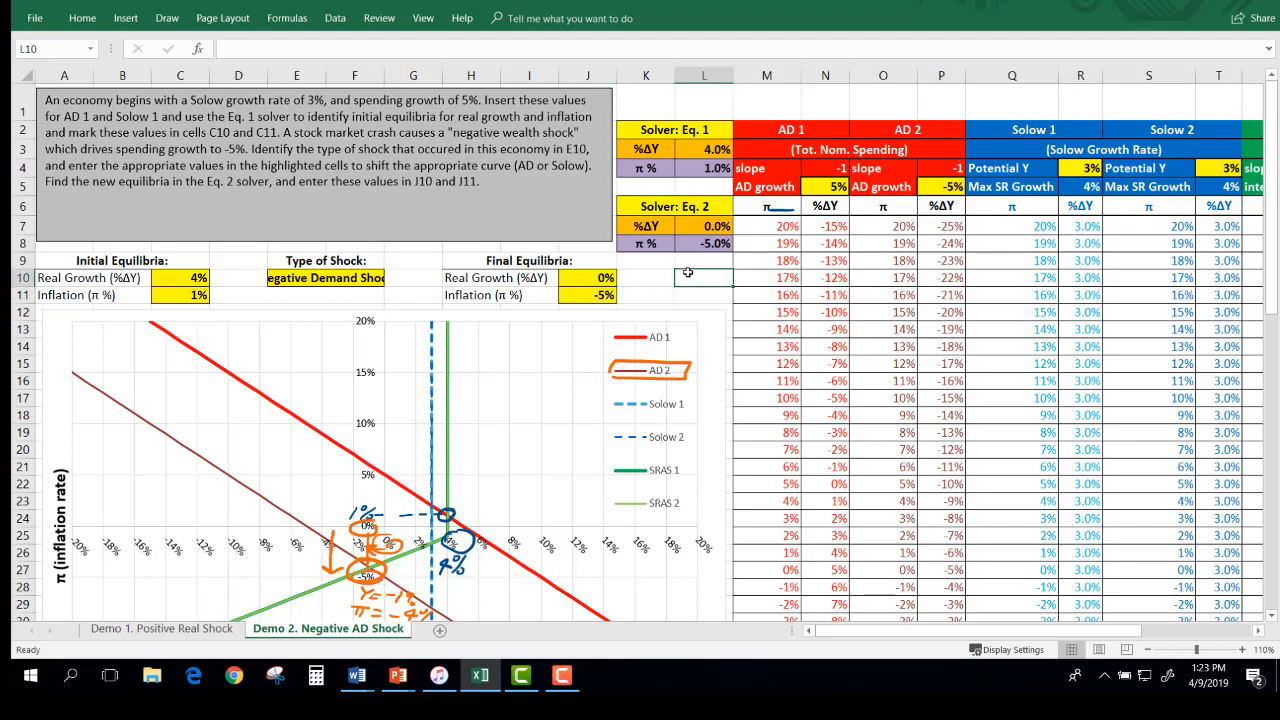
left_click_drag(674, 225, 710, 243)
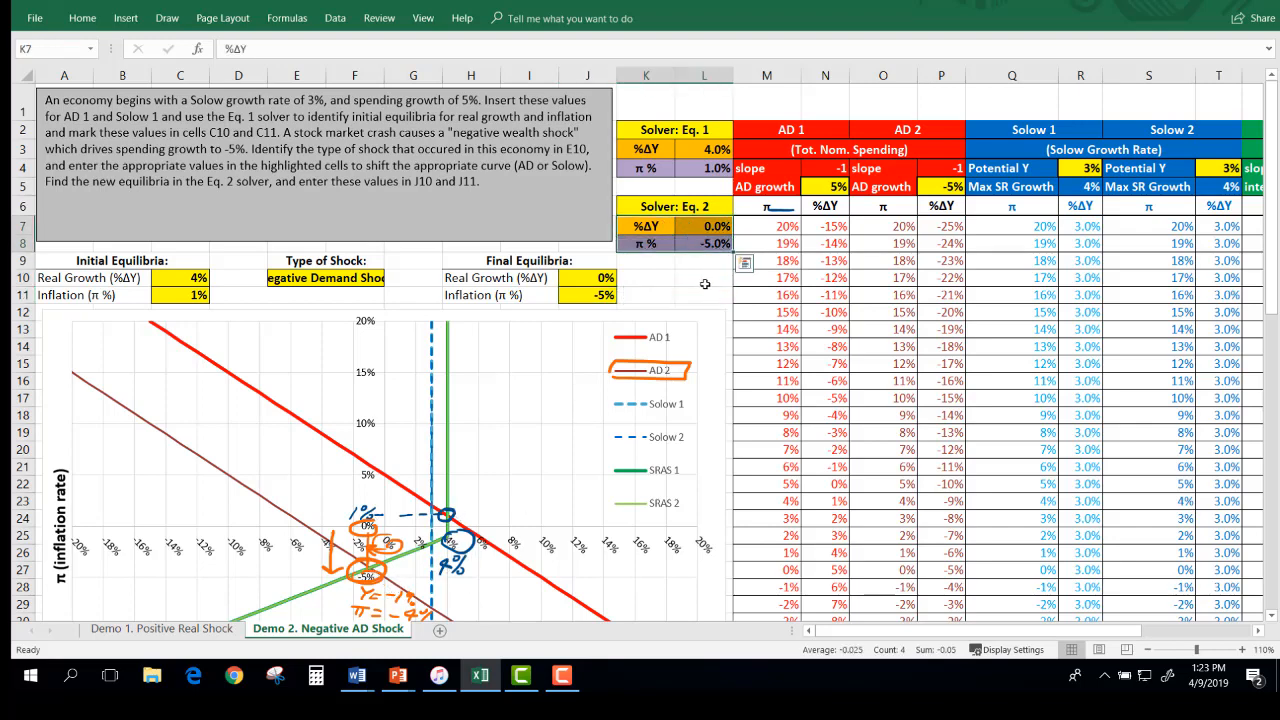
left_click(705, 284)
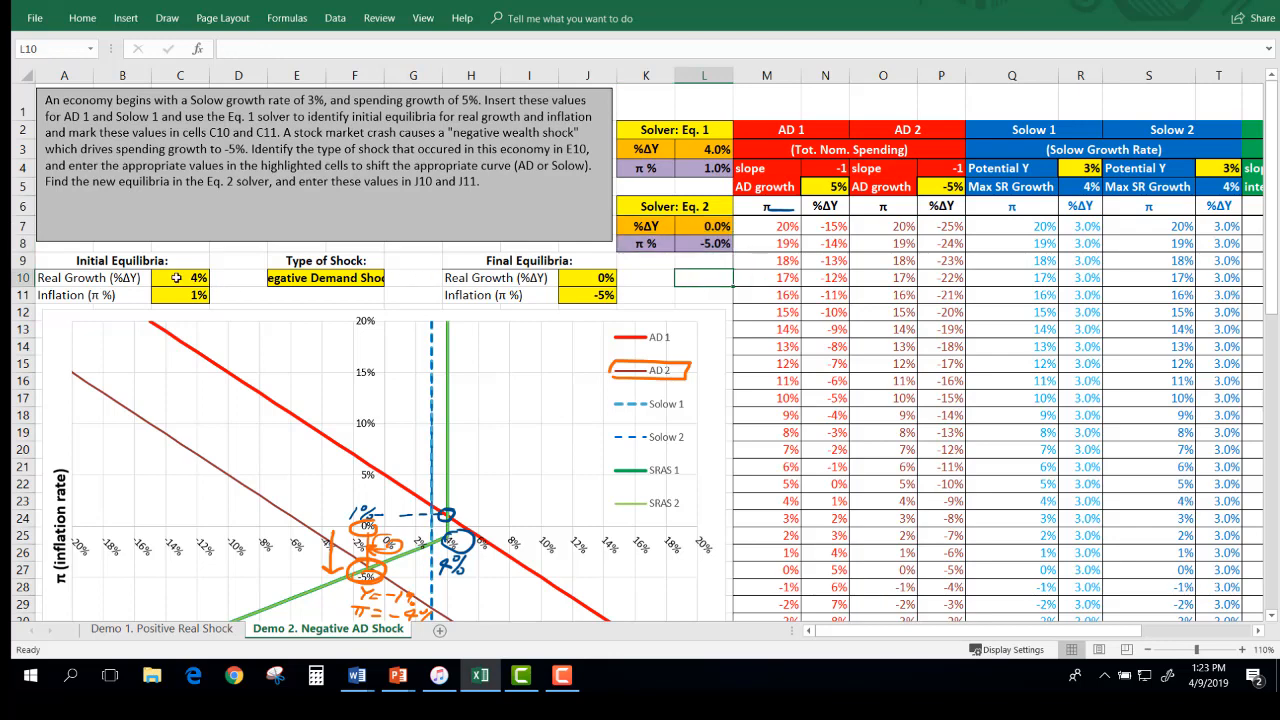
left_click_drag(177, 278, 177, 295)
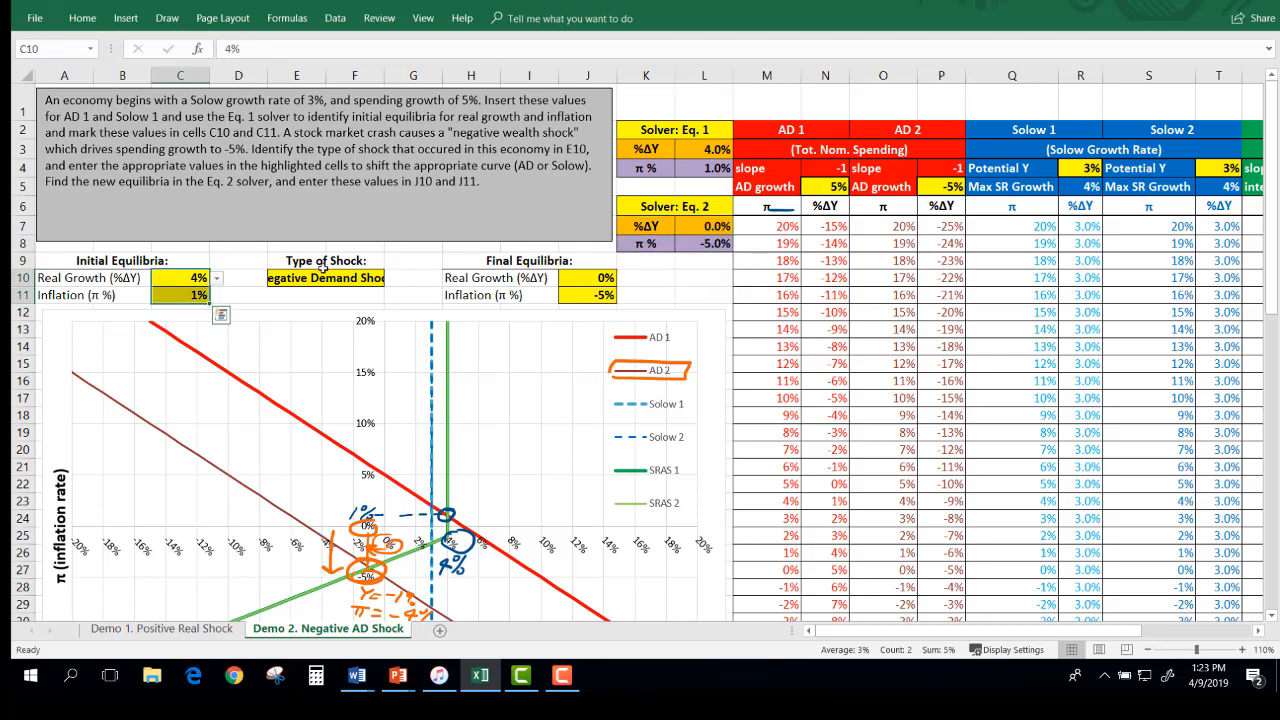
left_click(338, 284)
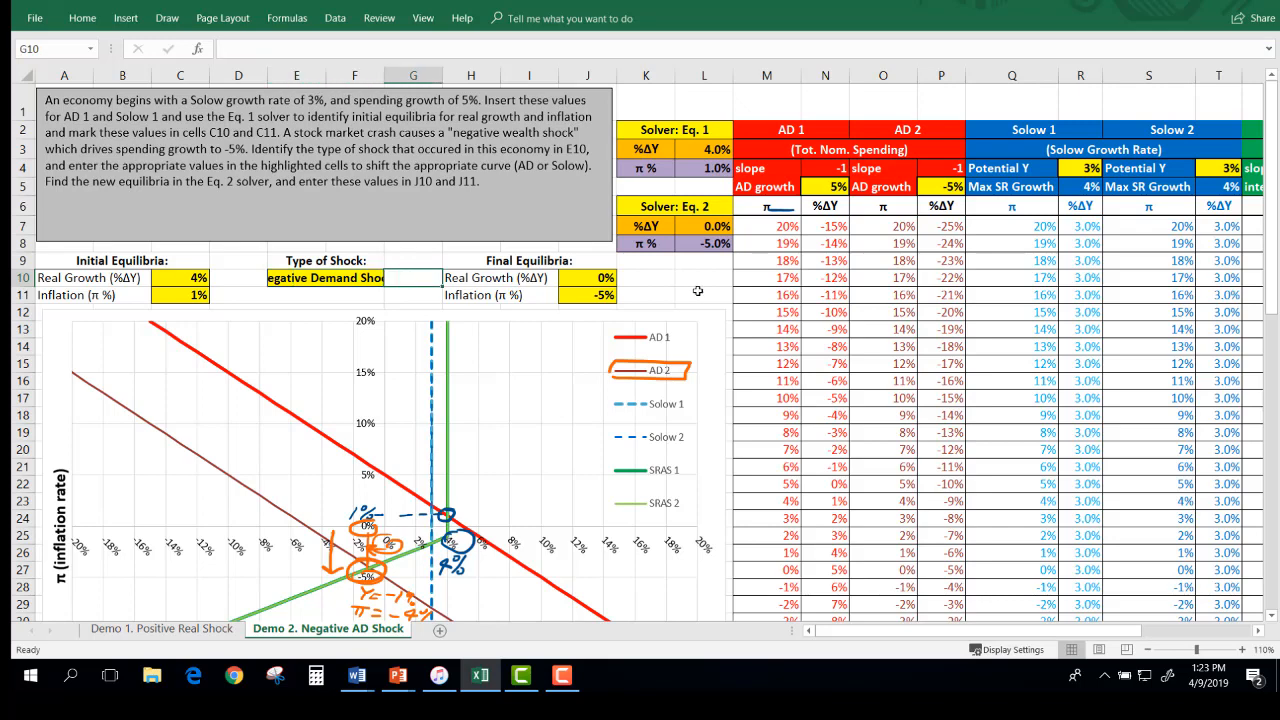
left_click(597, 277)
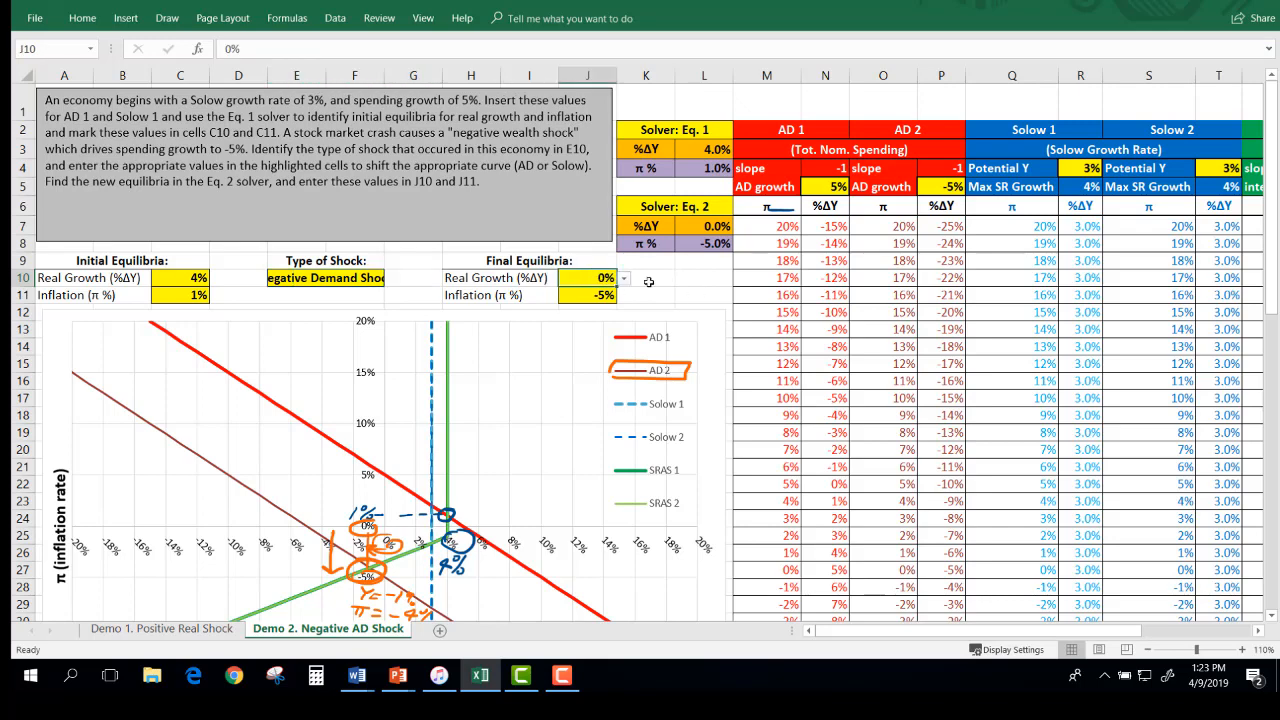
left_click(174, 278)
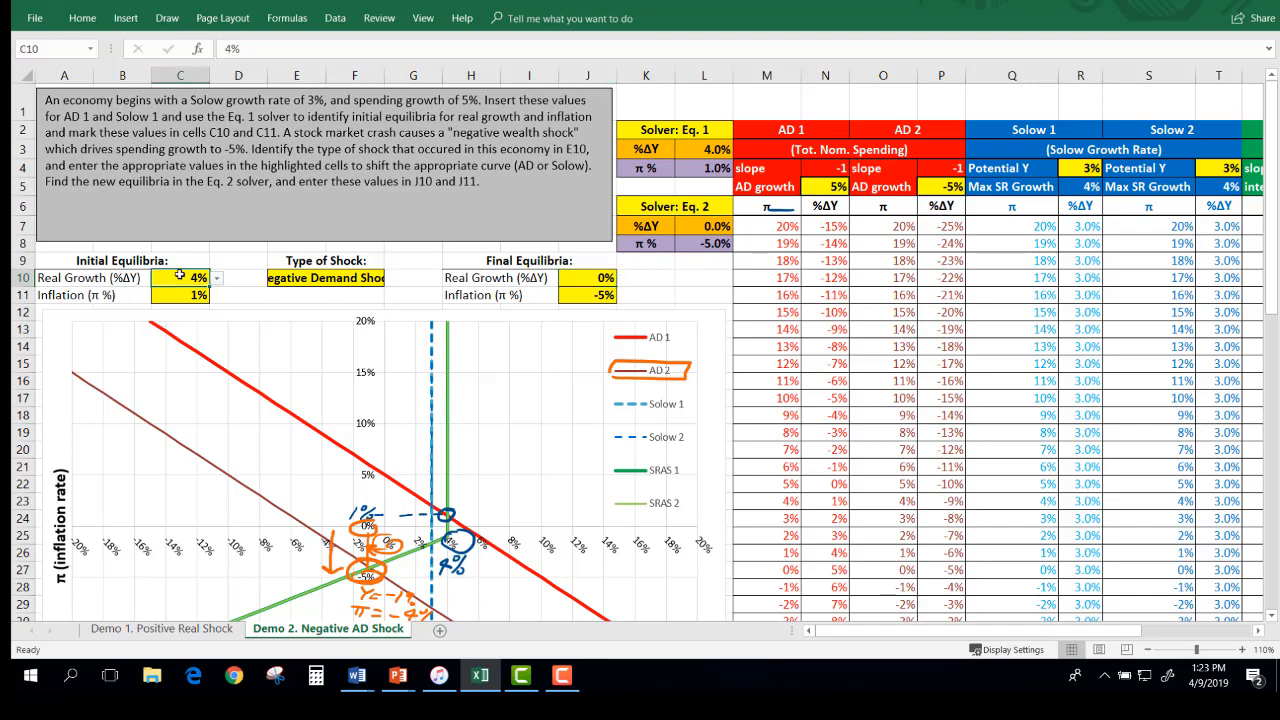
left_click(686, 292)
left_click(608, 298)
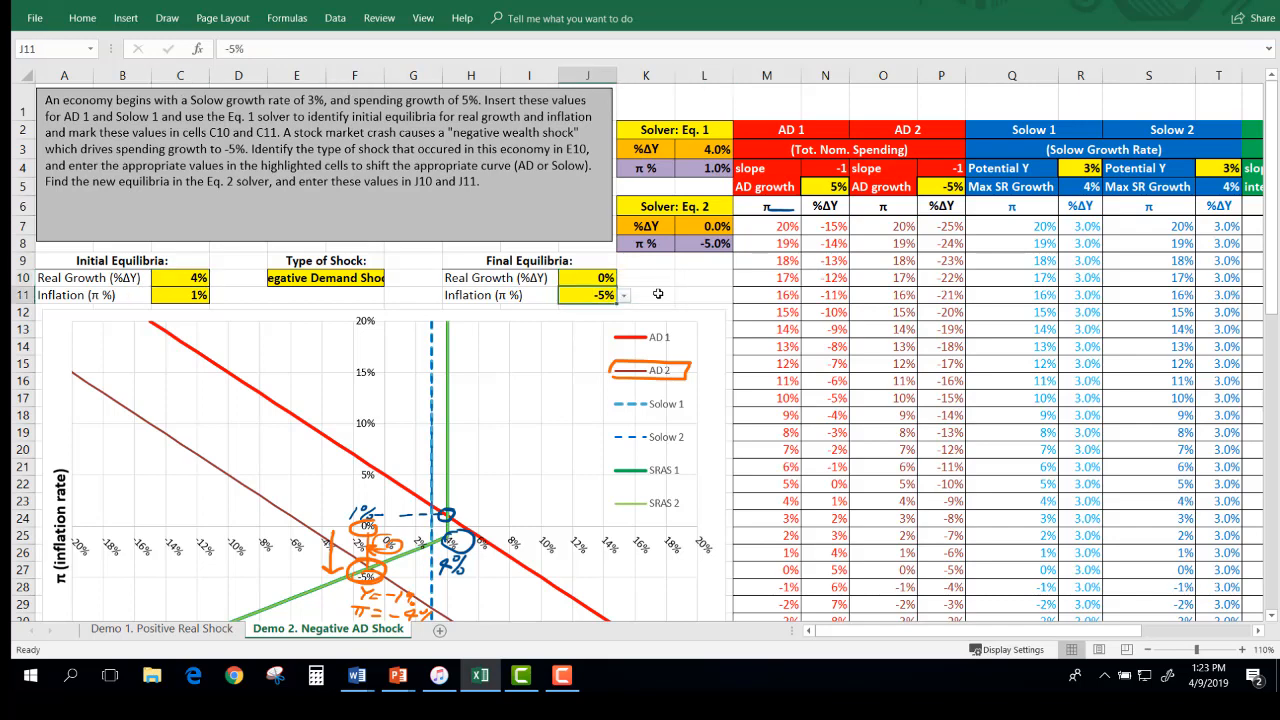
left_click(664, 290)
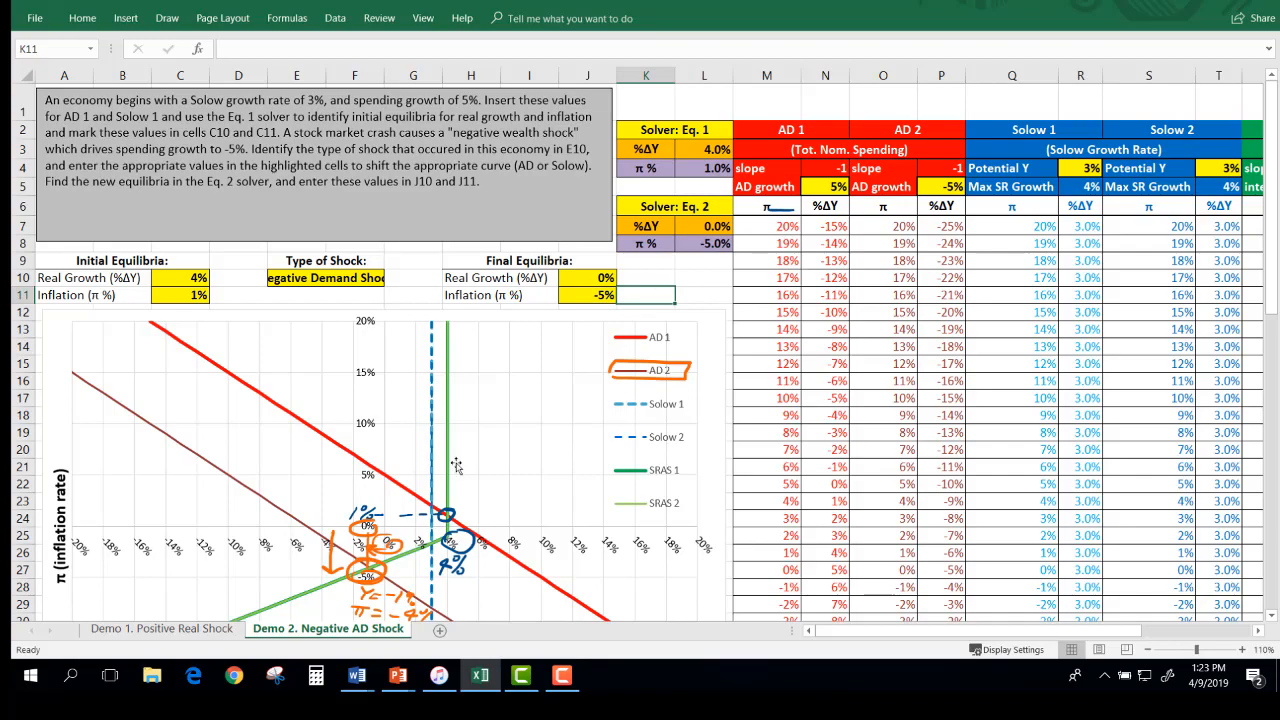
scroll(455, 468, "down", 4)
scroll(455, 468, "up", 4)
left_click(718, 294)
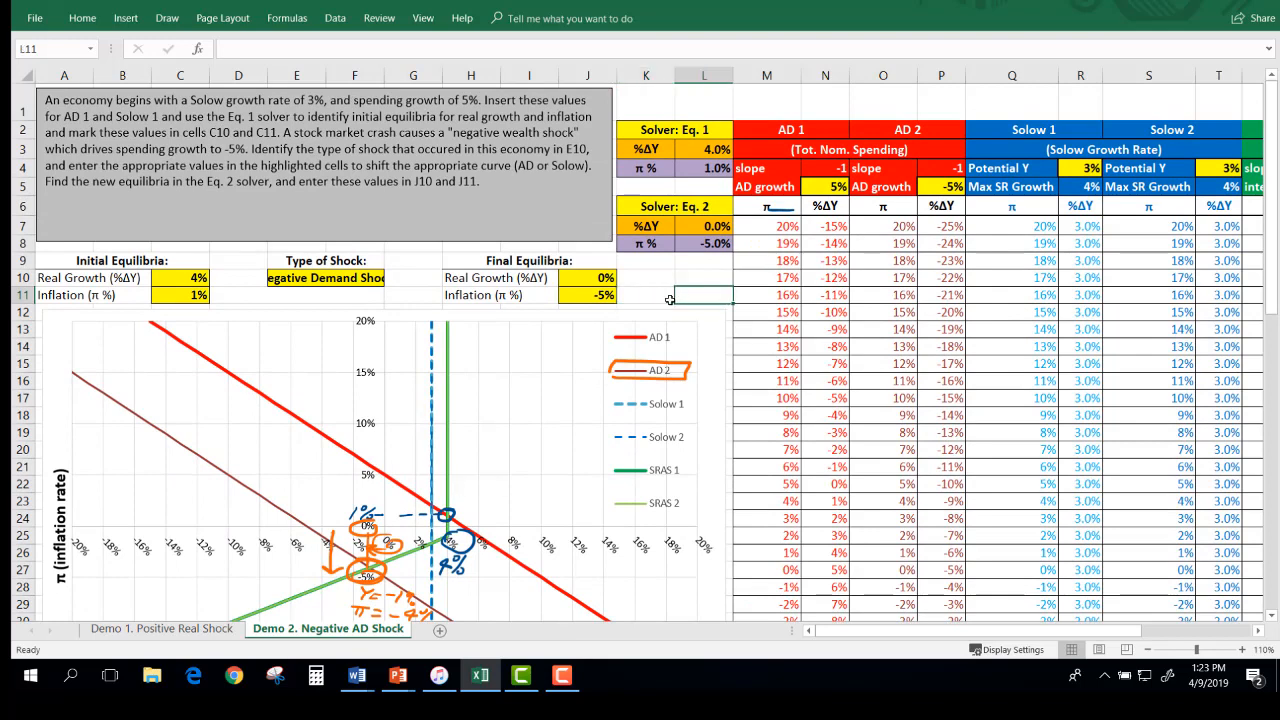